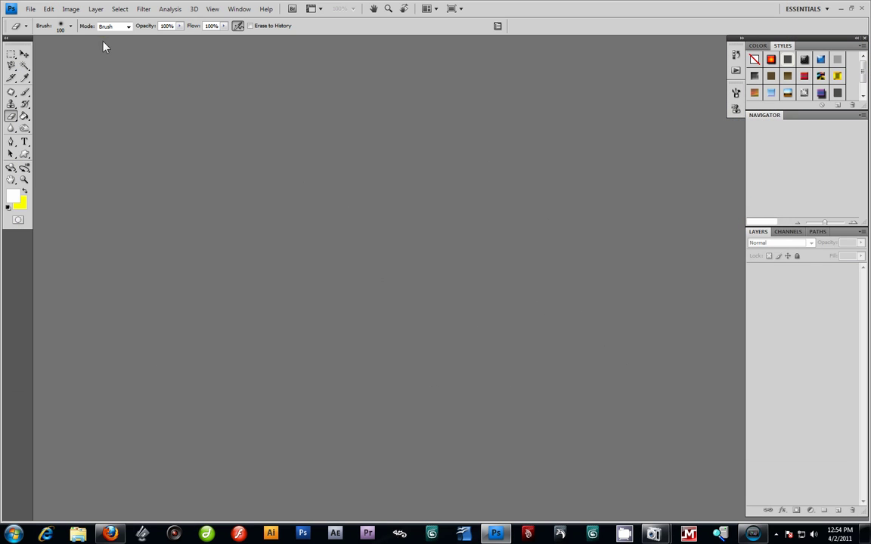
Step: Open the image female-head-shot-15.jpg and position its window in the workspace
click(31, 9)
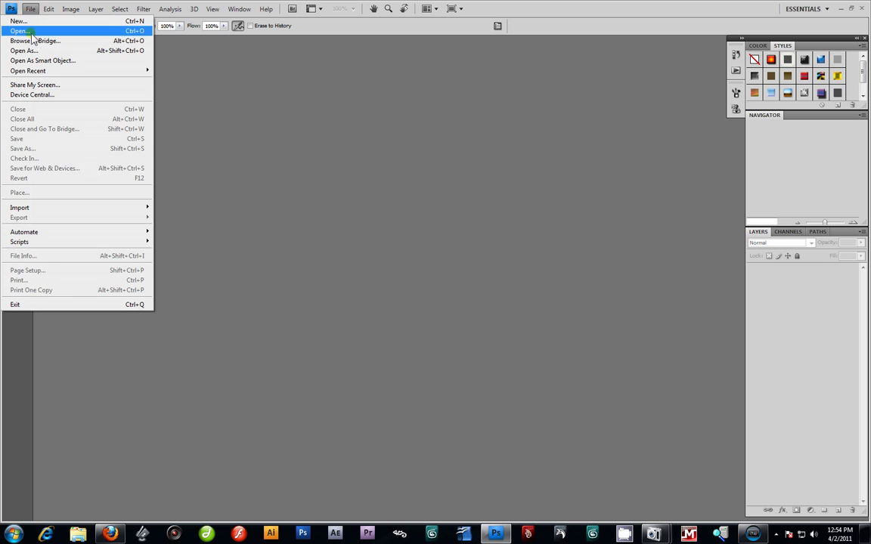
click(33, 31)
drag(663, 171, 668, 221)
click(481, 191)
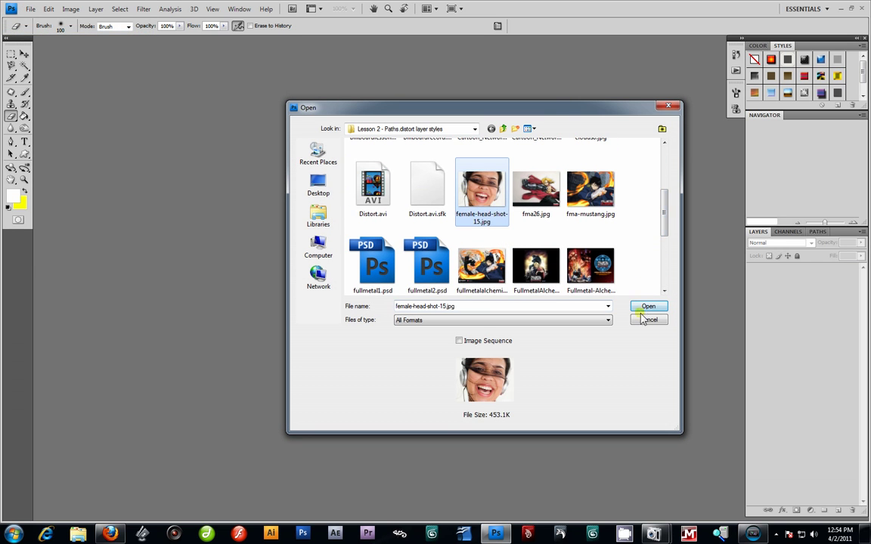
click(648, 306)
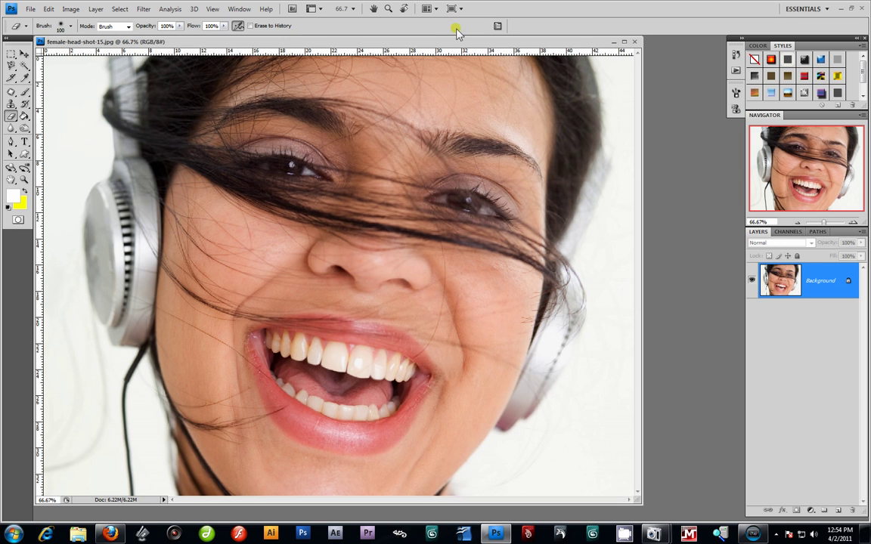
drag(429, 45, 484, 51)
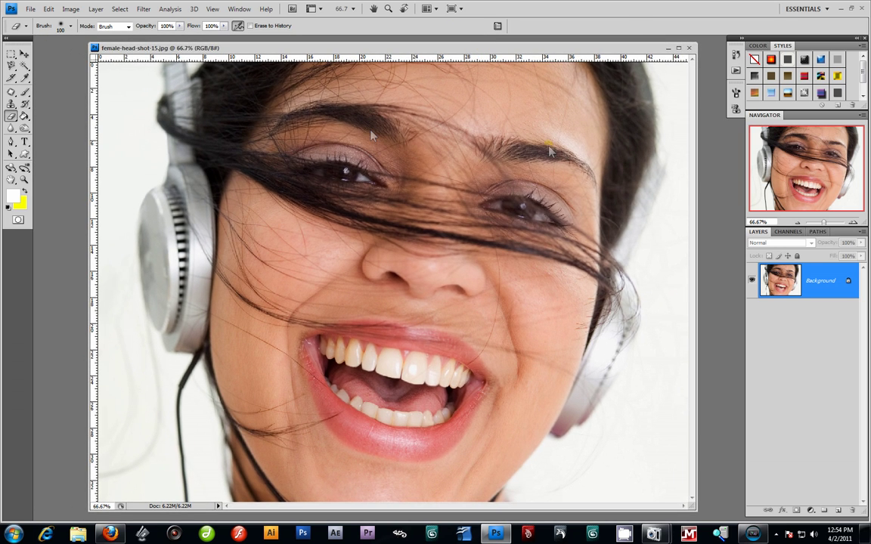
Step: Convert the Background into a regular layer named "Head shot"
double_click(844, 282)
key(BackSpace)
text(Head shot)
key(Return)
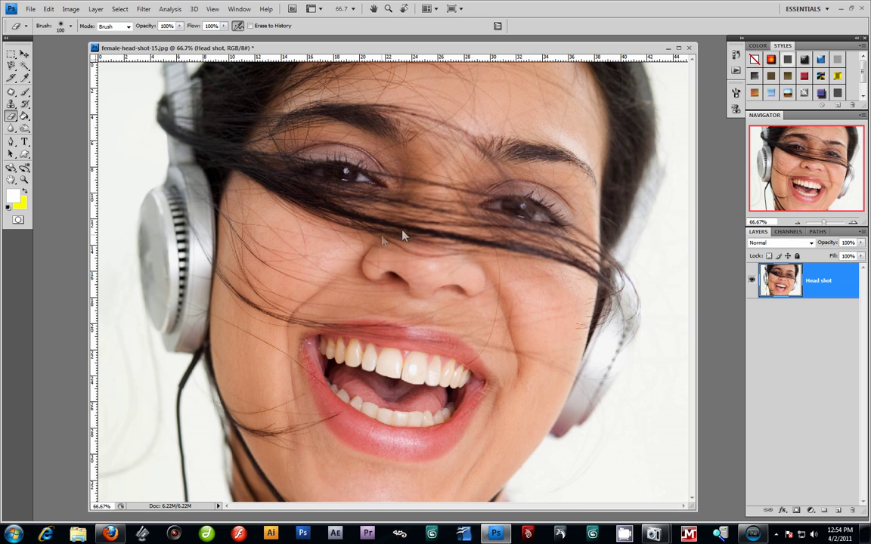
Step: Add a new empty layer above the Head shot layer
drag(92, 48, 52, 34)
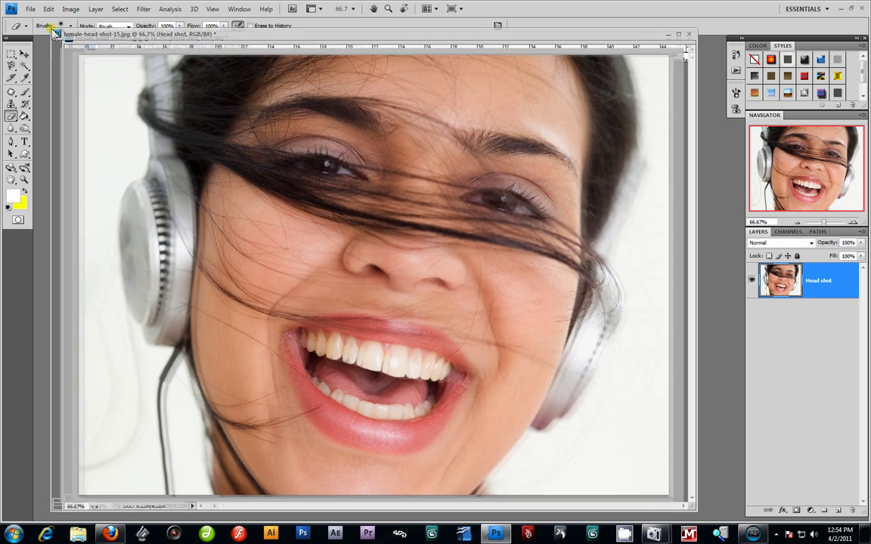
click(24, 179)
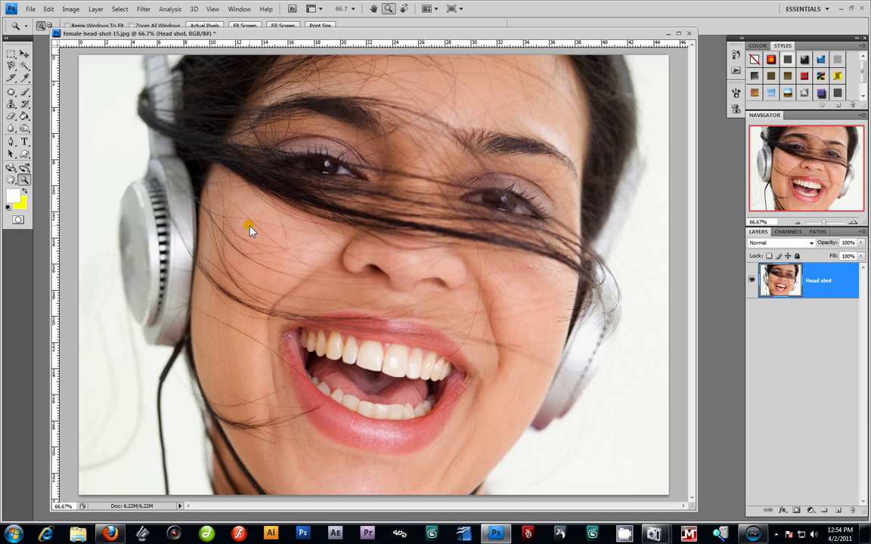
alt+click(268, 242)
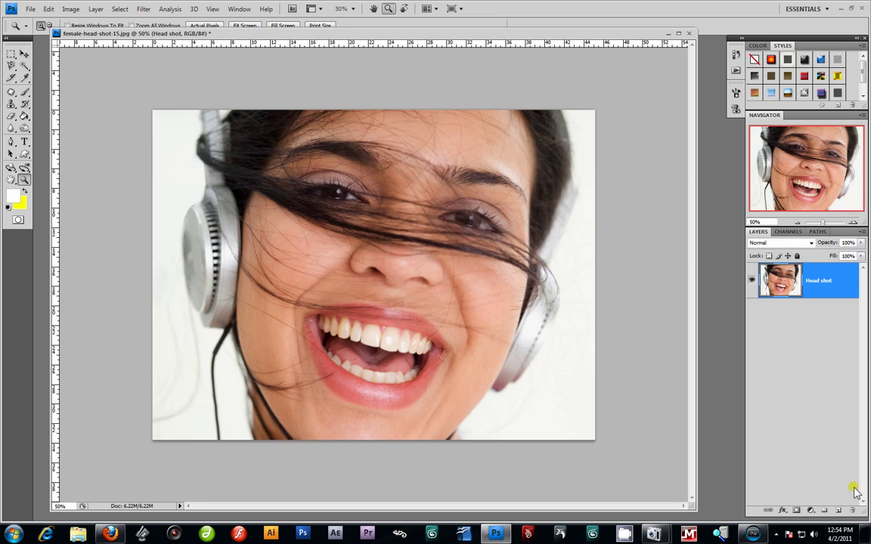
click(839, 510)
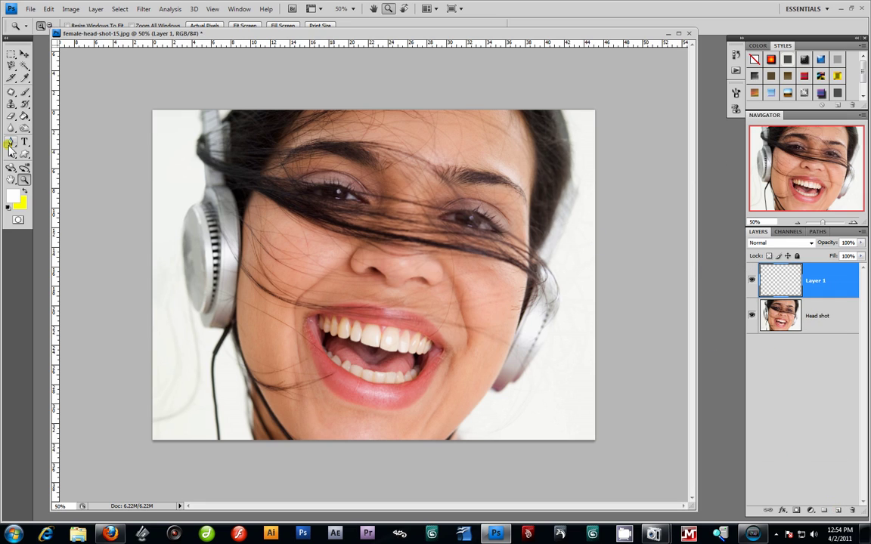
Step: Choose the Gradient tool and load the Black, White preset in the Gradient Editor
click(24, 117)
right_click(24, 116)
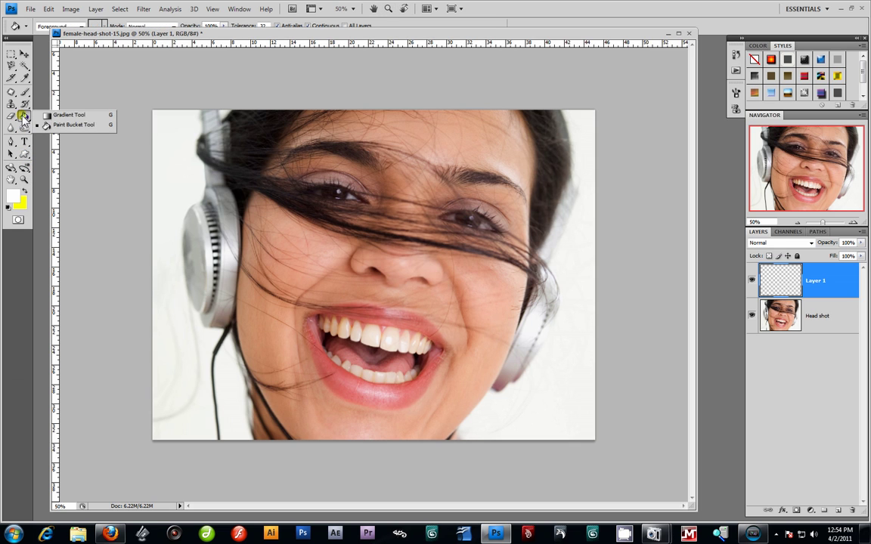
click(80, 117)
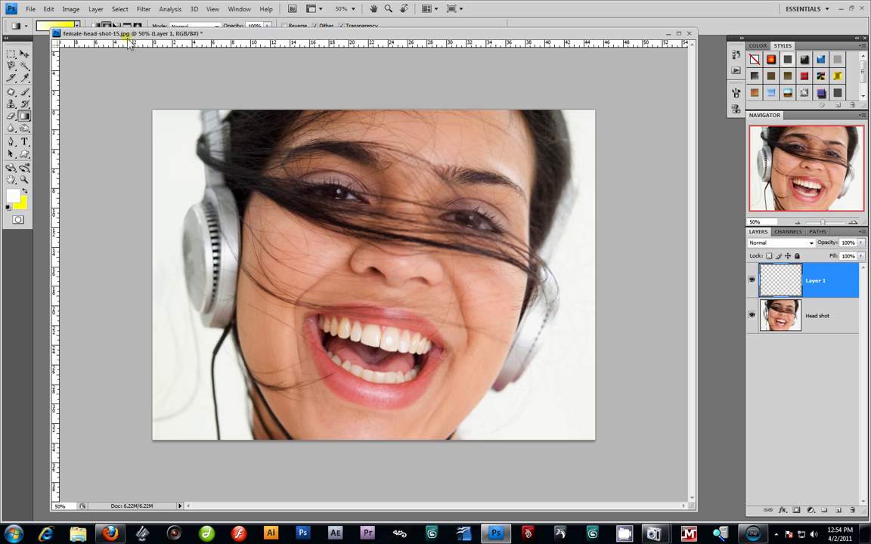
mouse_move(132, 34)
mouse_down()
mouse_move(136, 44)
mouse_move(138, 38)
mouse_up()
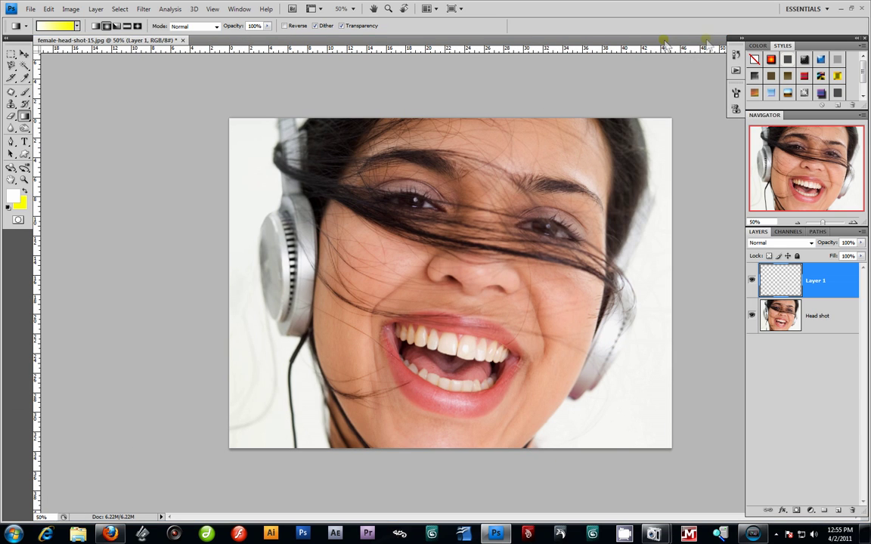
drag(89, 39, 63, 59)
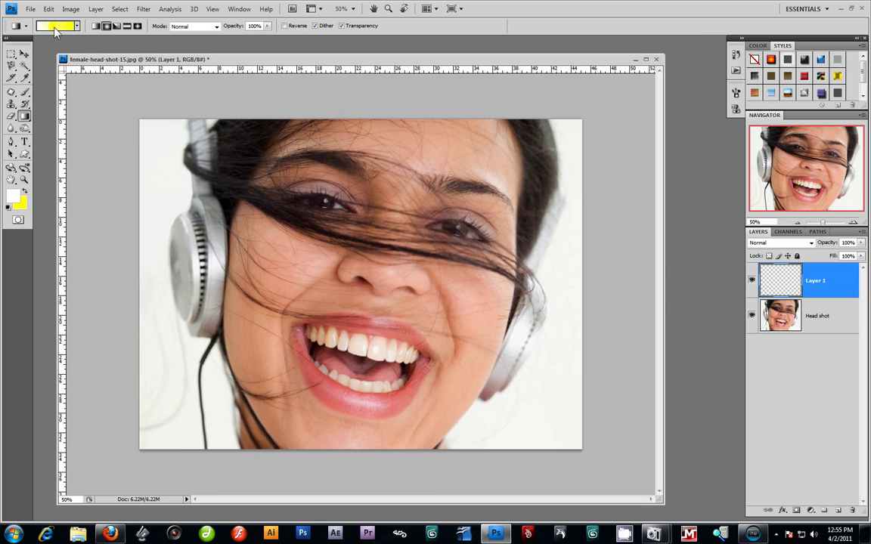
click(50, 26)
drag(663, 272, 564, 193)
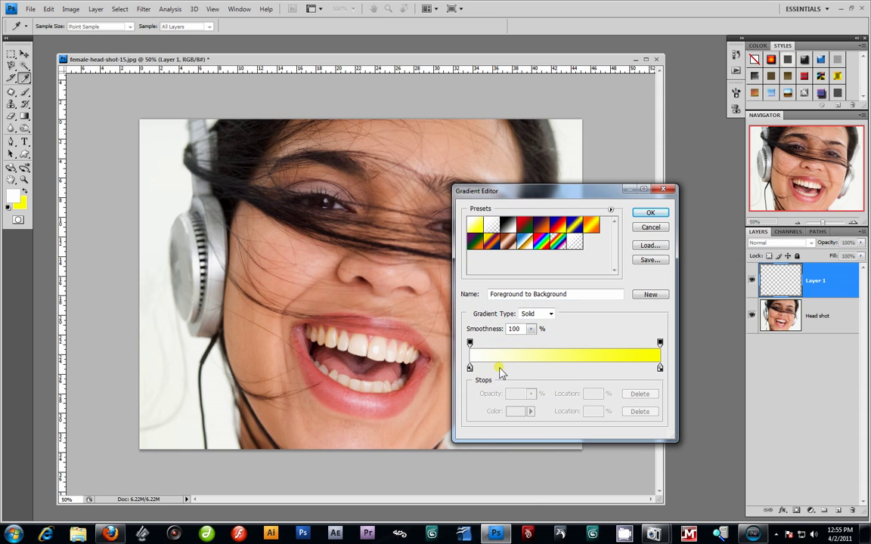
click(508, 225)
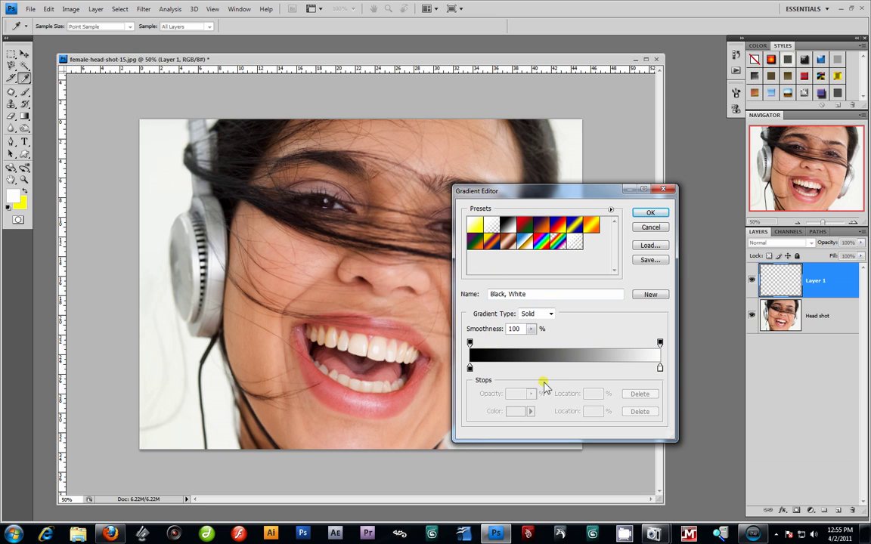
Step: Change the gradient's black colour stop to pink and accept the pink-to-white gradient
click(470, 368)
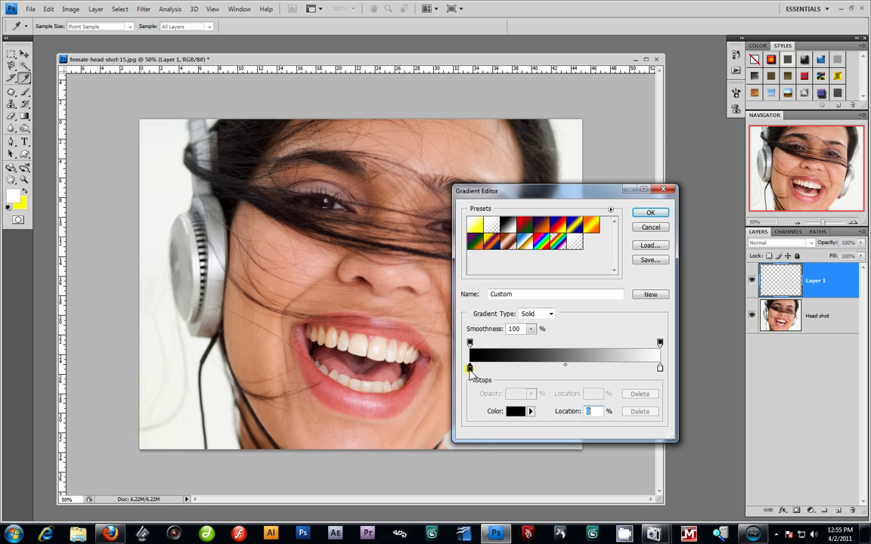
double_click(470, 368)
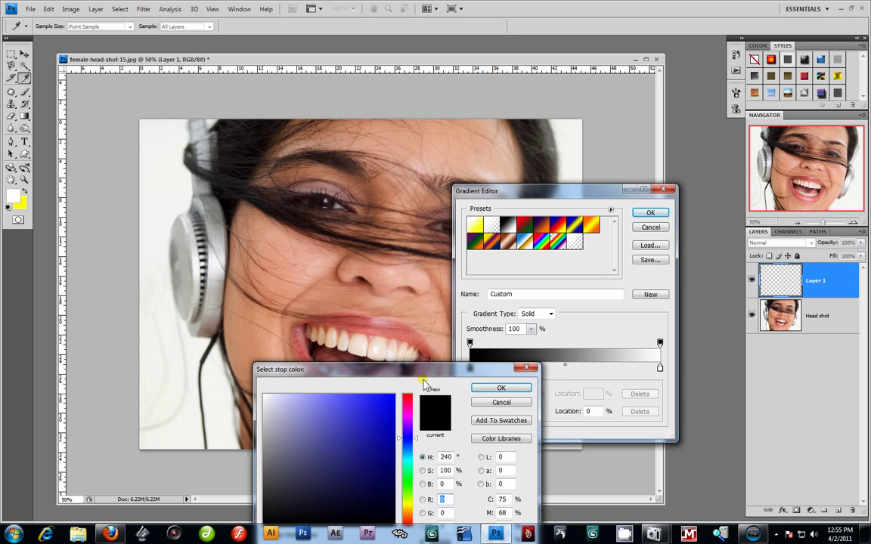
drag(360, 304, 336, 232)
drag(332, 300, 245, 255)
click(419, 251)
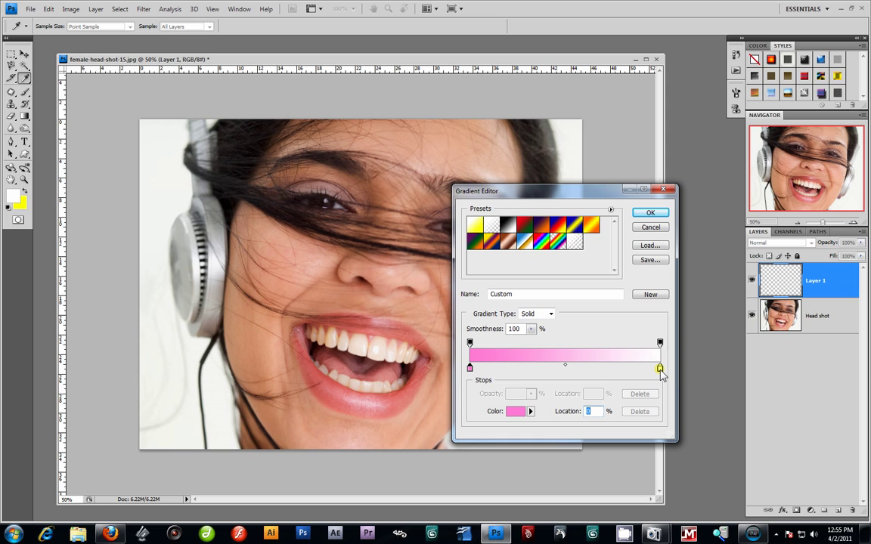
click(649, 213)
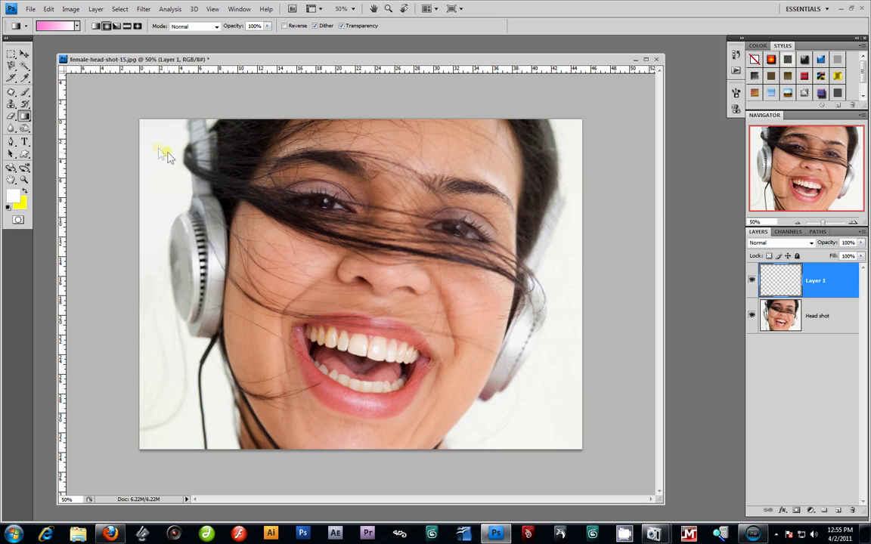
Step: Try radial pink-to-white gradients on Layer 1, one from the upper-left corner and one from near the centre
drag(129, 130, 614, 479)
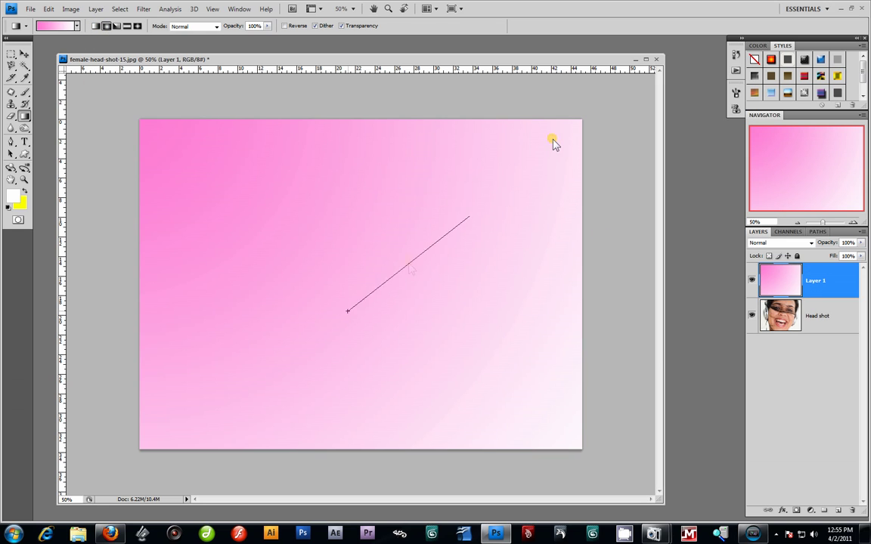
drag(348, 310, 496, 171)
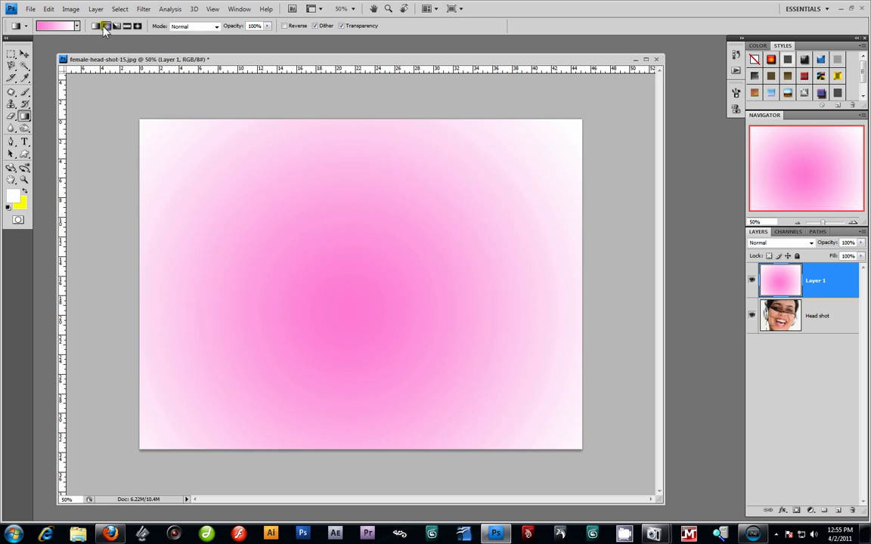
Step: Fill Layer 1 with a linear pink-to-white gradient running diagonally from the upper-left to the lower-right corner of the image
drag(366, 301, 370, 305)
drag(164, 142, 573, 452)
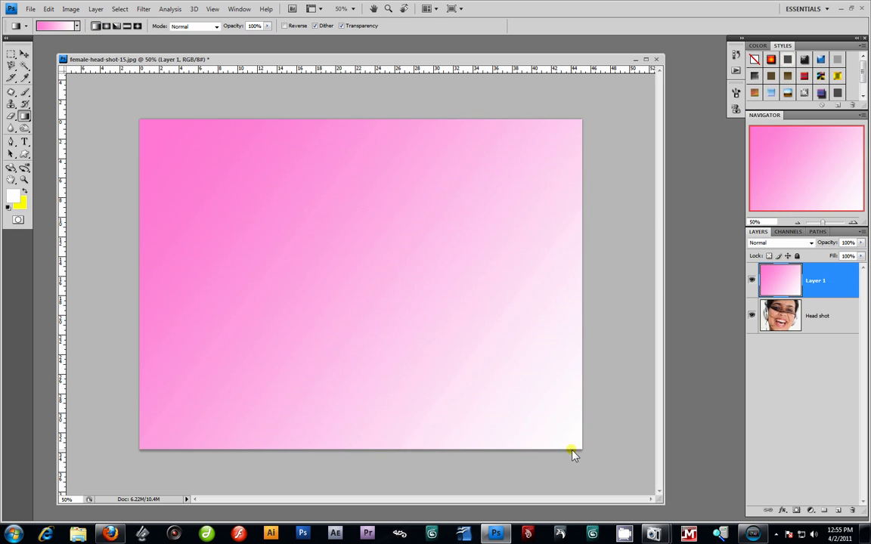
mouse_move(138, 96)
mouse_down()
mouse_move(572, 509)
mouse_move(585, 449)
mouse_up()
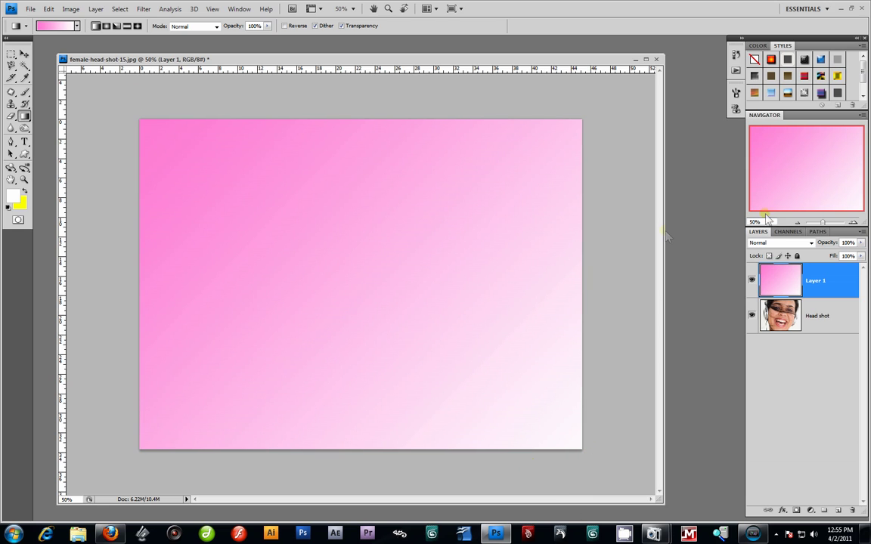
Step: Step through the blending modes for Layer 1 from Darken onward and settle on Hard Light
click(783, 243)
click(793, 247)
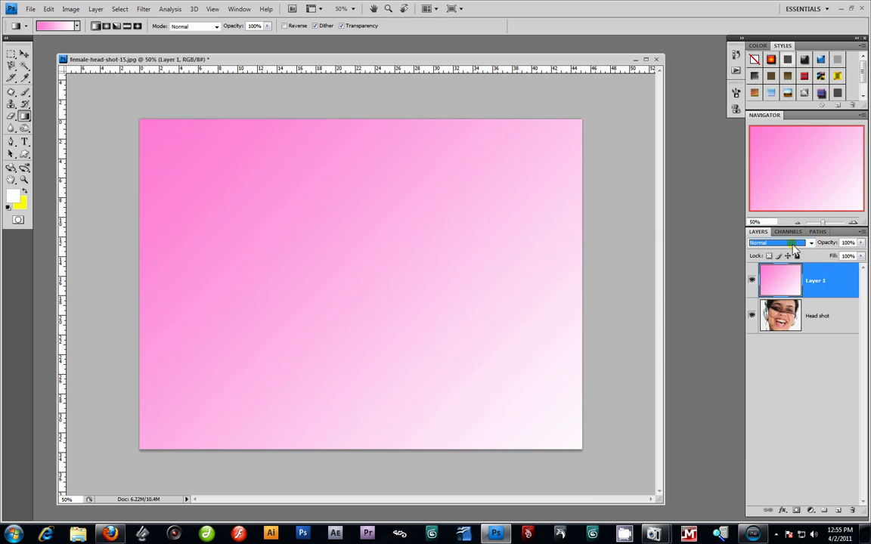
key(Down)
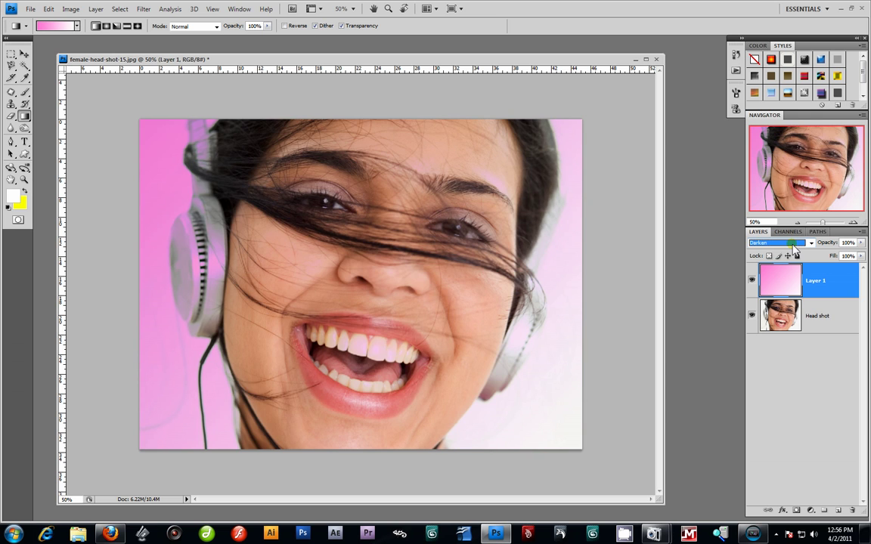
key(Down)
key(Down)
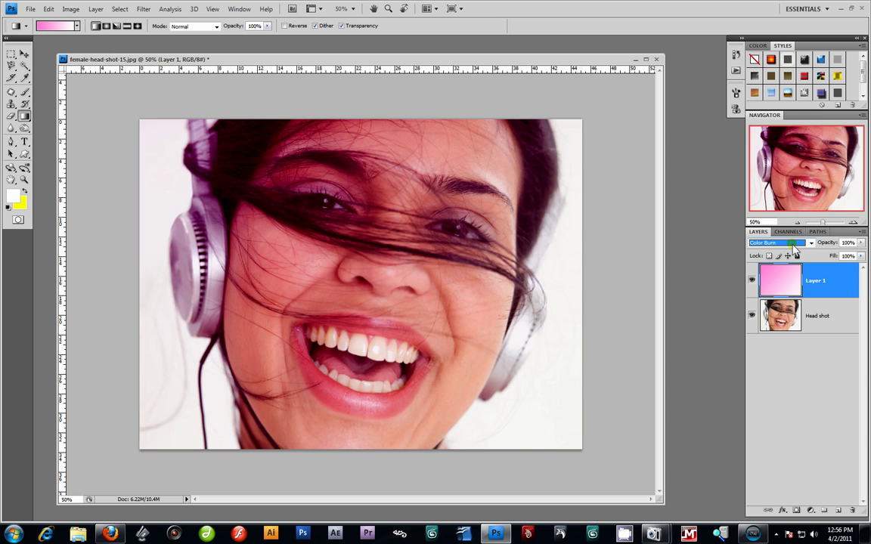
key(Down)
key(Down)
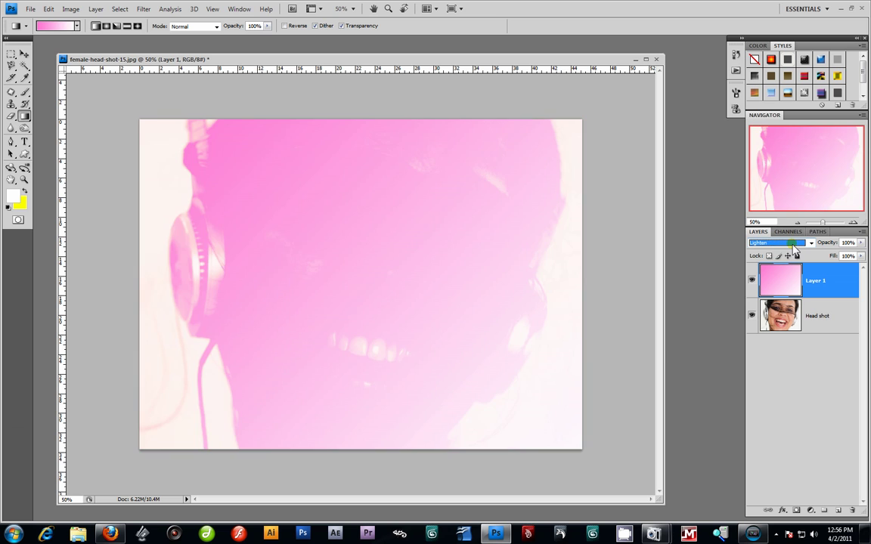
key(Down)
key(Up)
key(Down)
key(Down)
key(Down)
key(Down)
key(Down)
key(Down)
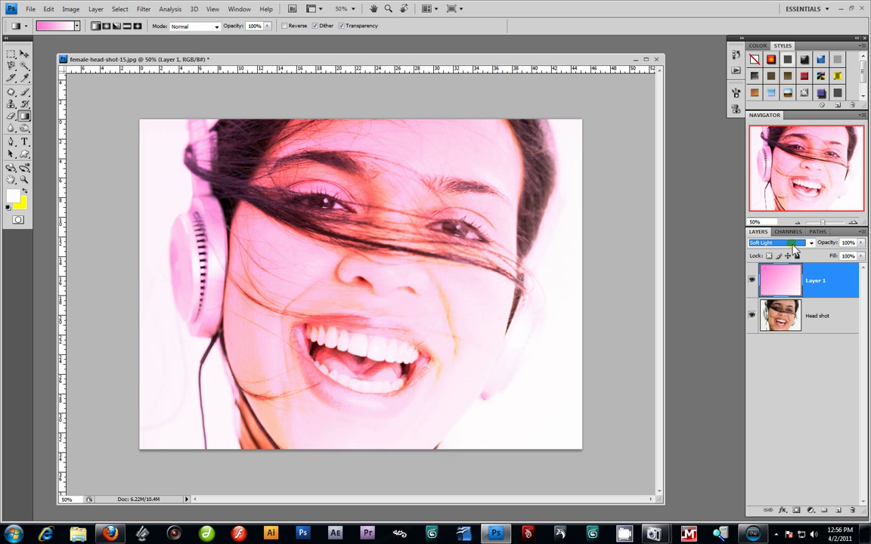
key(Down)
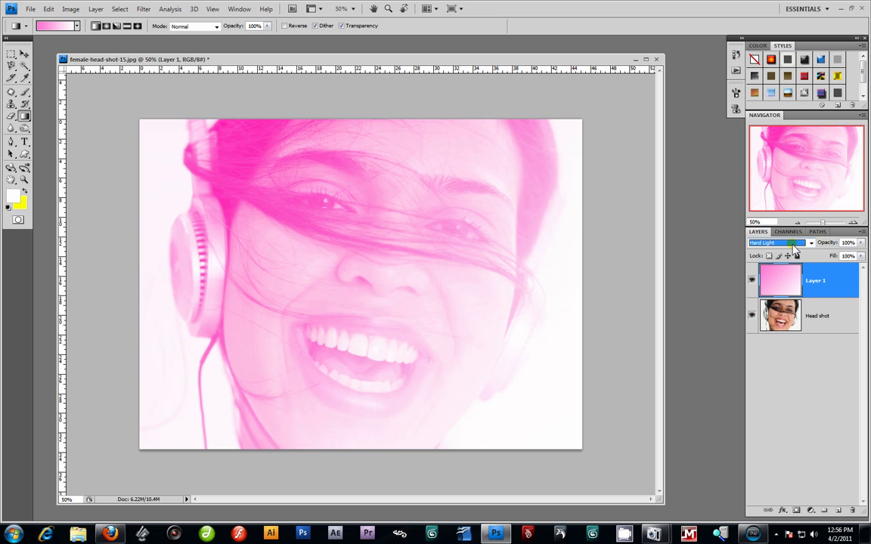
Step: Select the Head shot layer and try its opacity setting, ending at 100%
click(820, 316)
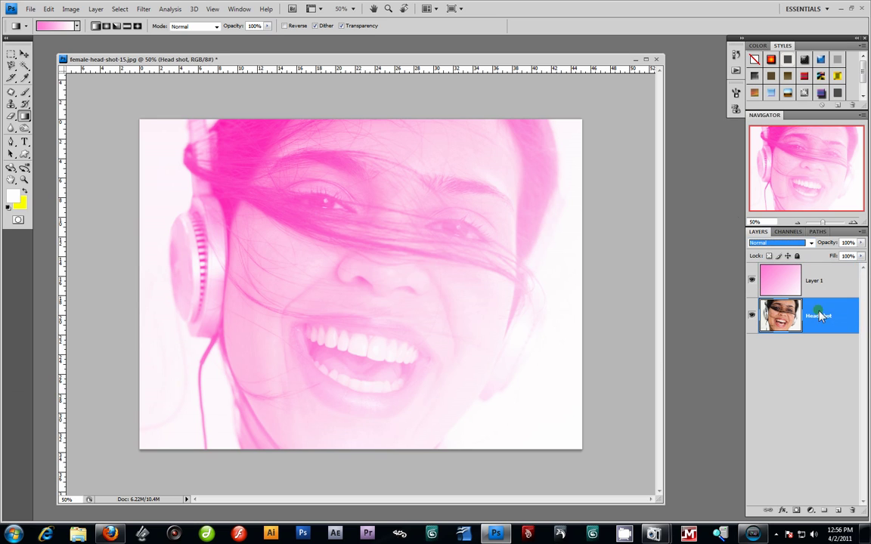
click(861, 242)
mouse_move(859, 255)
mouse_down()
mouse_move(756, 255)
mouse_move(868, 257)
mouse_up()
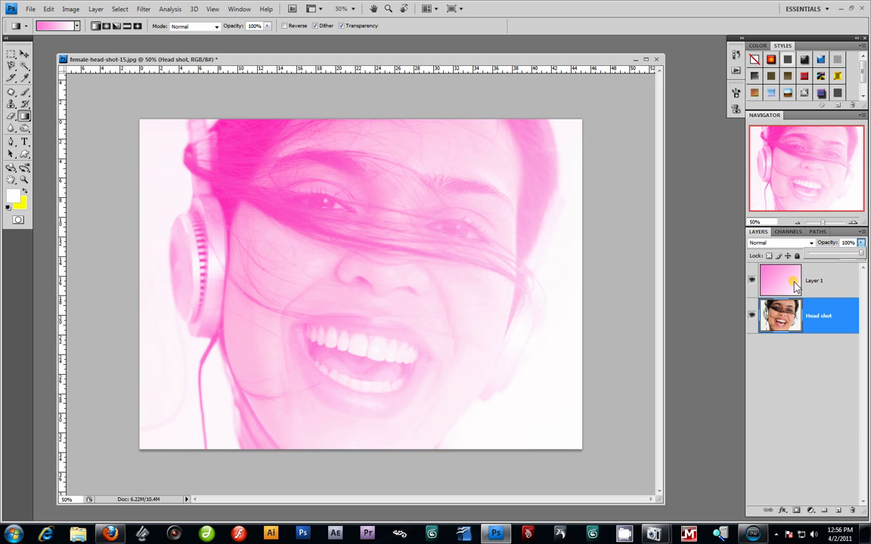
Step: Load the Blue, Yellow, Blue gradient preset for the Gradient tool and move its yellow colour stop slightly off centre
click(62, 26)
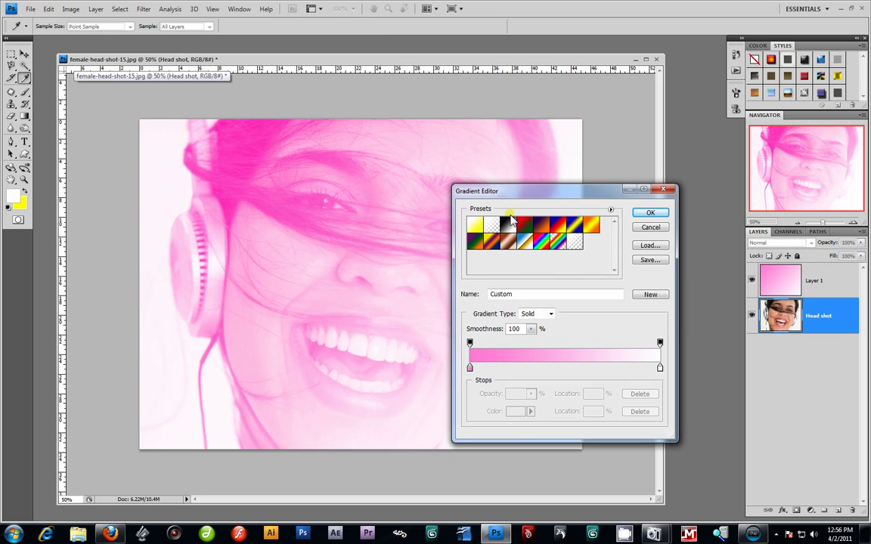
click(576, 228)
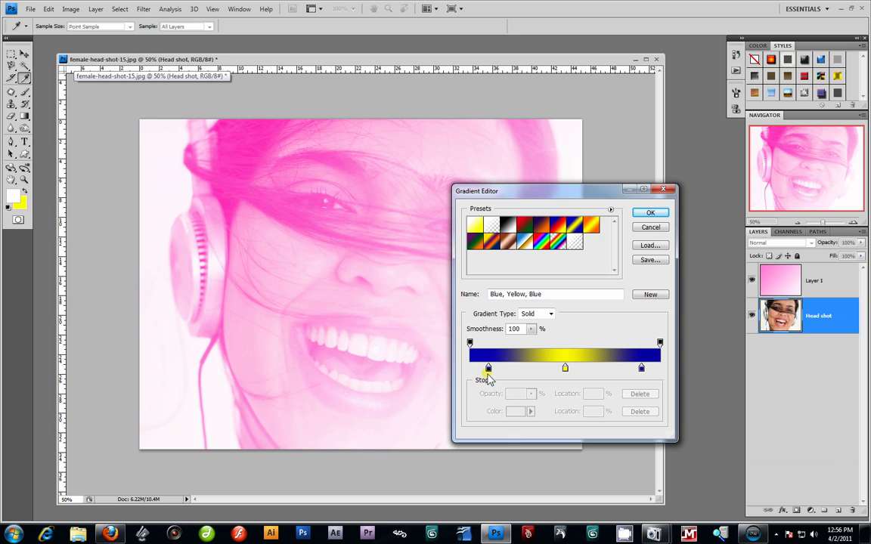
drag(565, 369, 516, 367)
Step: Try extra yellow colour stops at 74%, 40% and 30%, remove them again and accept the custom blue-yellow-blue gradient
click(609, 369)
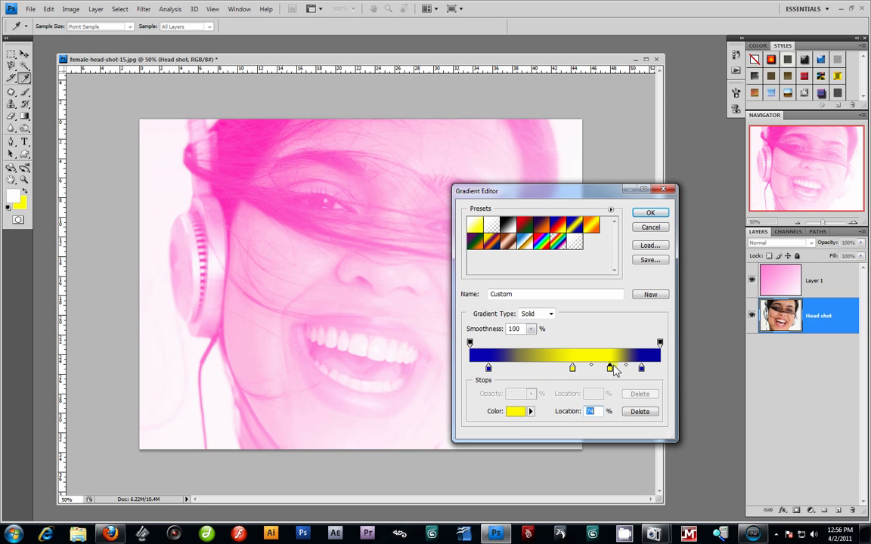
click(545, 369)
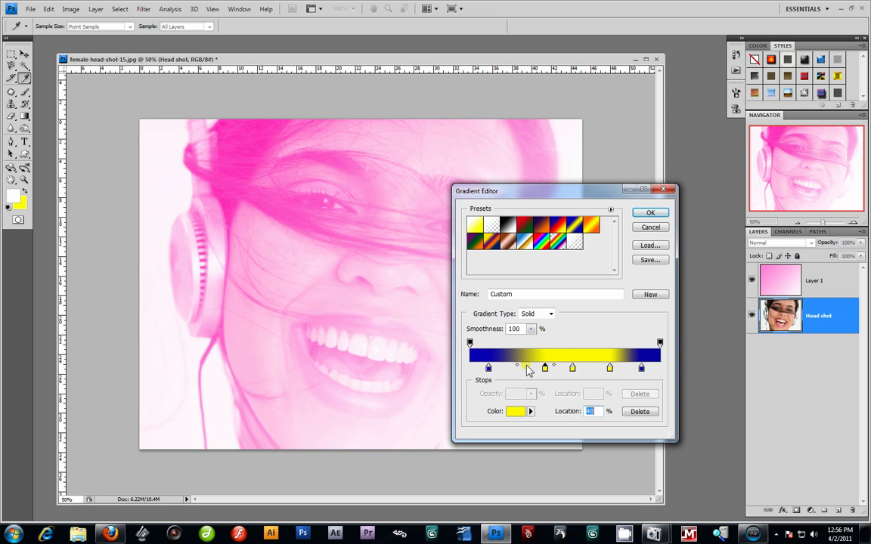
click(525, 368)
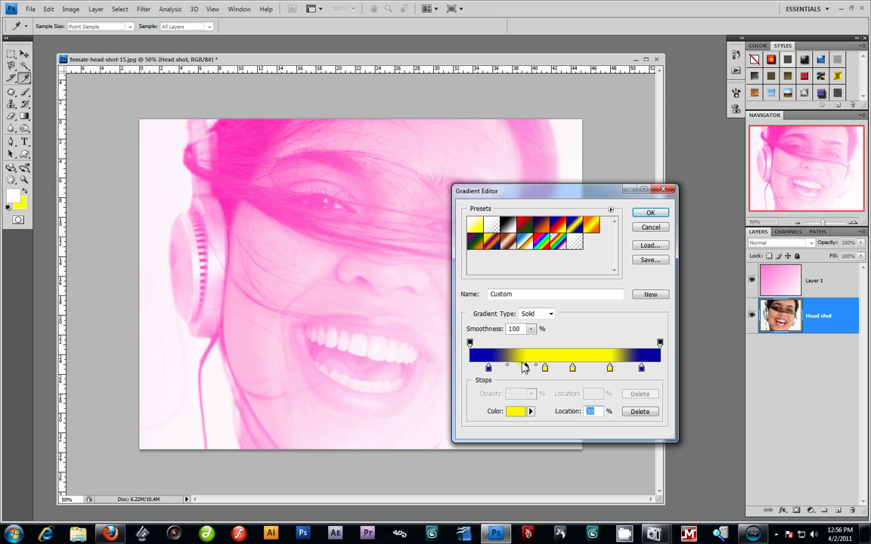
drag(527, 371, 607, 385)
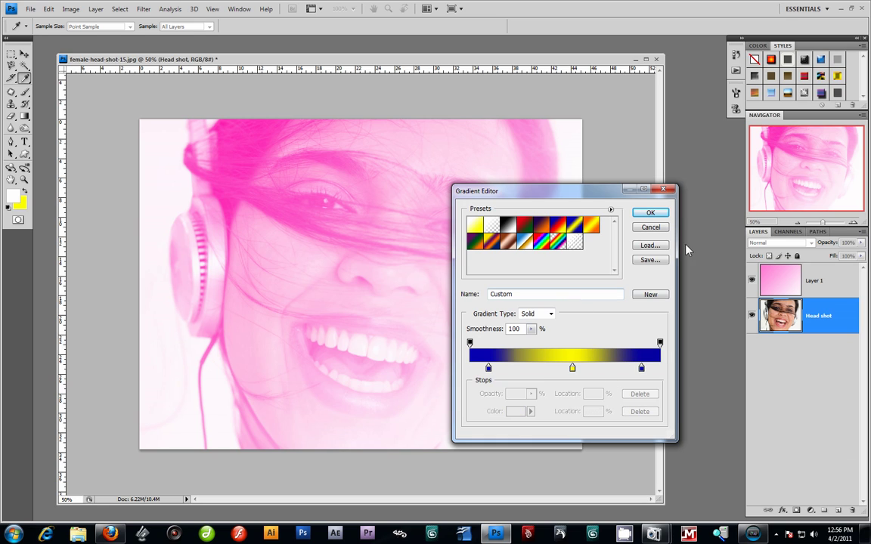
click(663, 215)
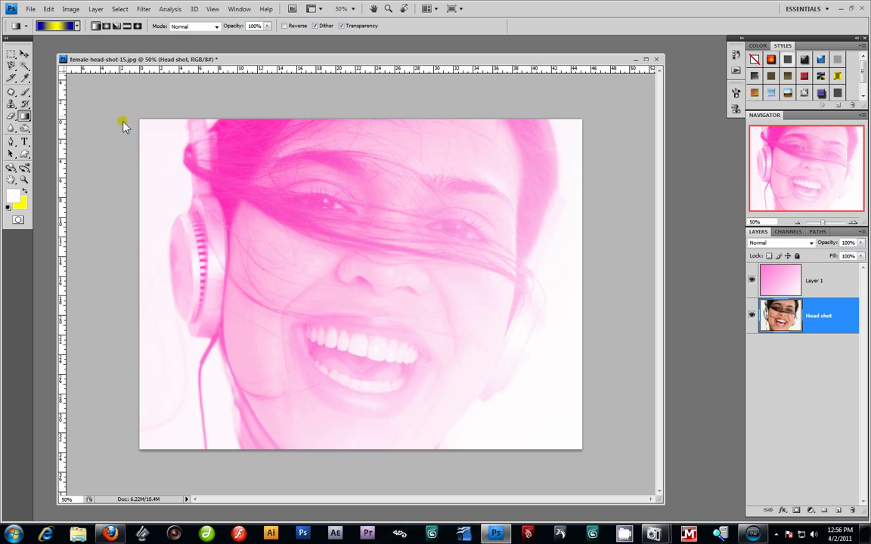
Step: Undo a gradient applied to the Head shot layer and draw the blue-yellow-blue linear gradient diagonally across Layer 1 instead
drag(120, 123, 512, 394)
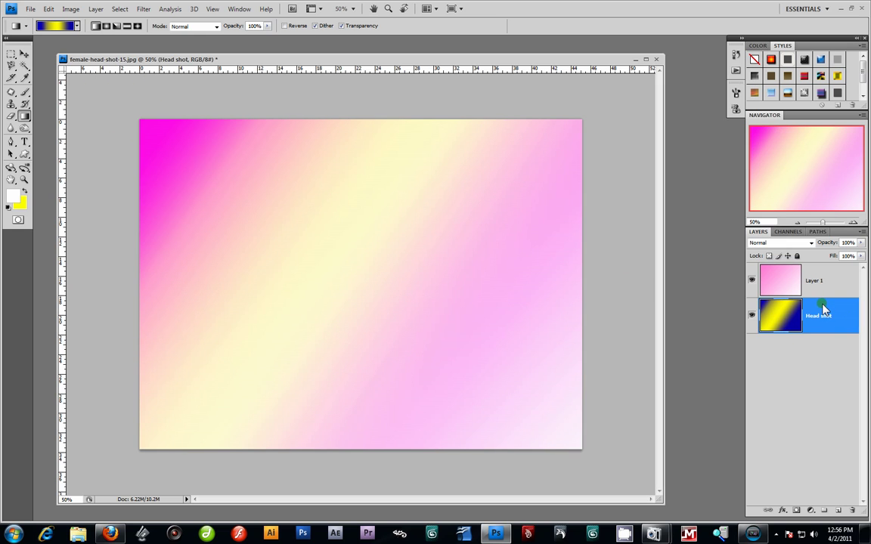
key(ctrl+z)
click(809, 279)
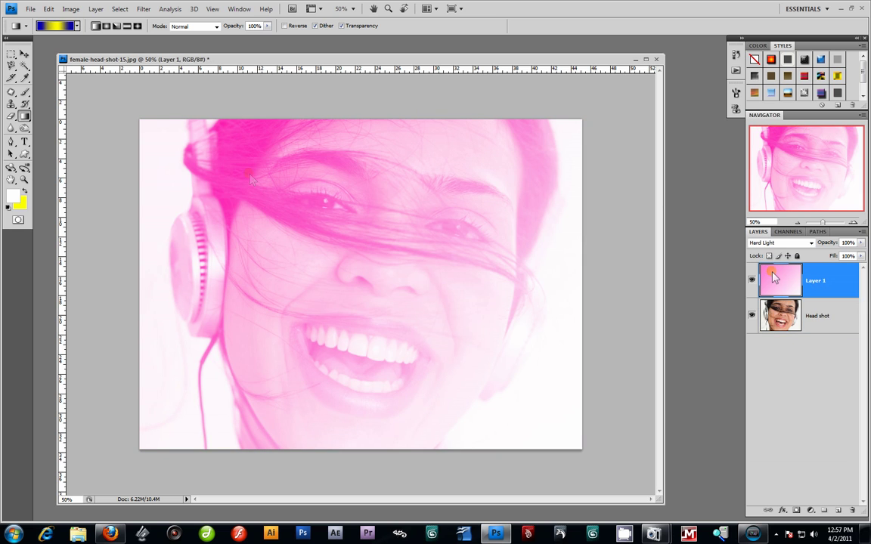
drag(136, 103, 600, 437)
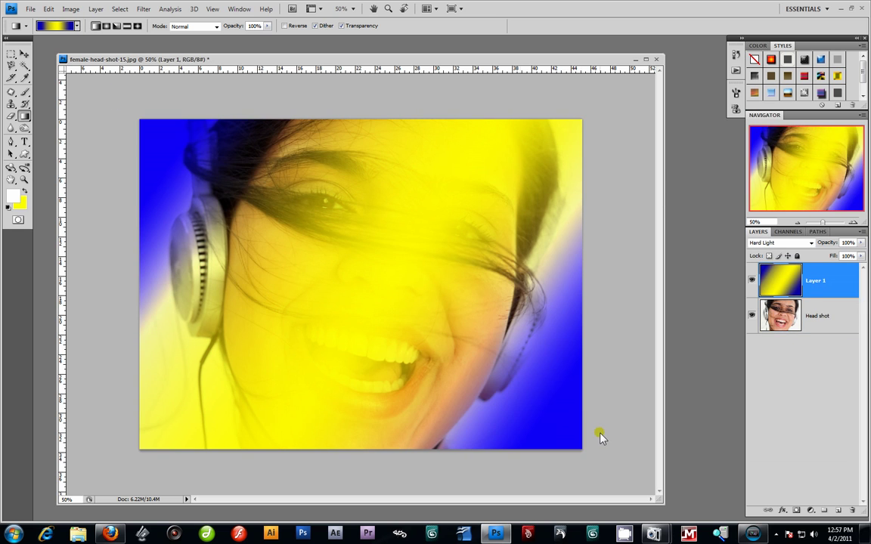
Step: Step through the blending modes for Layer 1 from Hard Light through Difference to Color
click(801, 244)
key(Down)
key(Down)
key(Down)
key(Down)
key(Down)
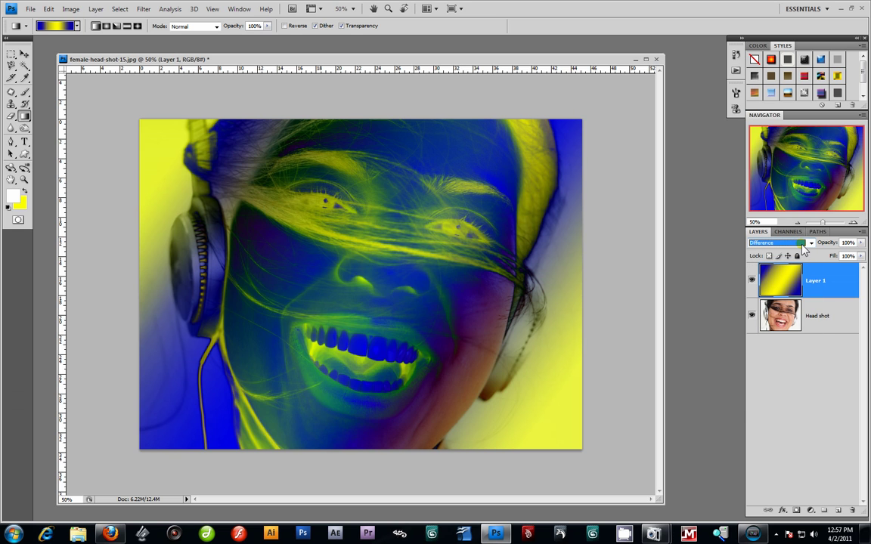
key(Down)
key(Down)
key(Down)
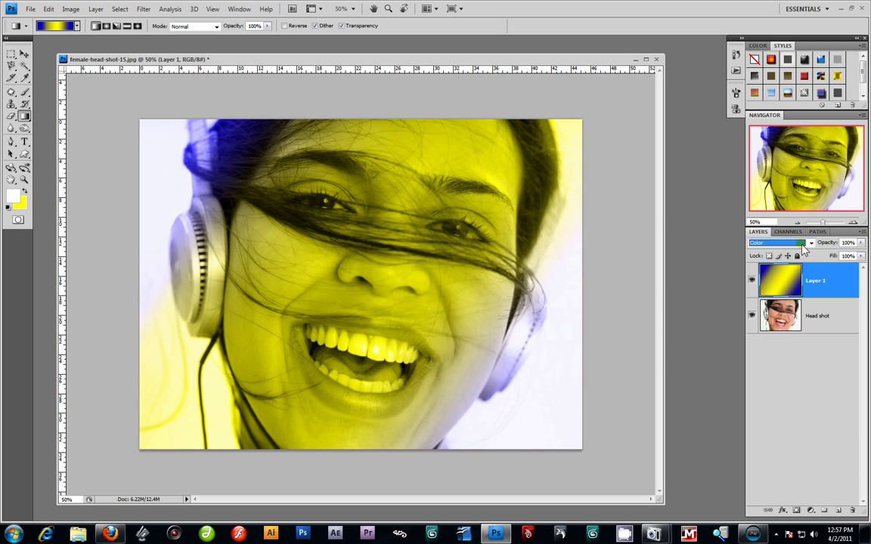
Step: Step Layer 1 from Normal through the darkening and lightening blending modes past Linear Dodge (Add), and return it to Normal
click(804, 243)
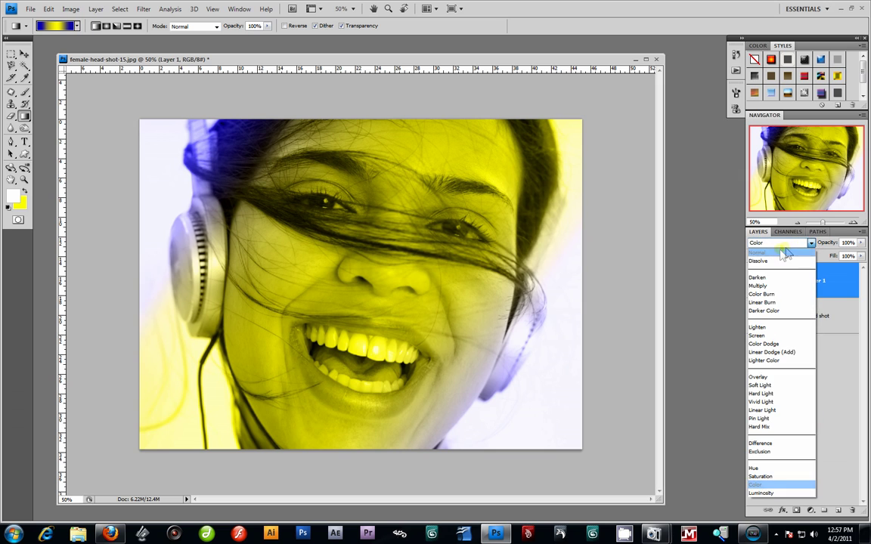
click(758, 253)
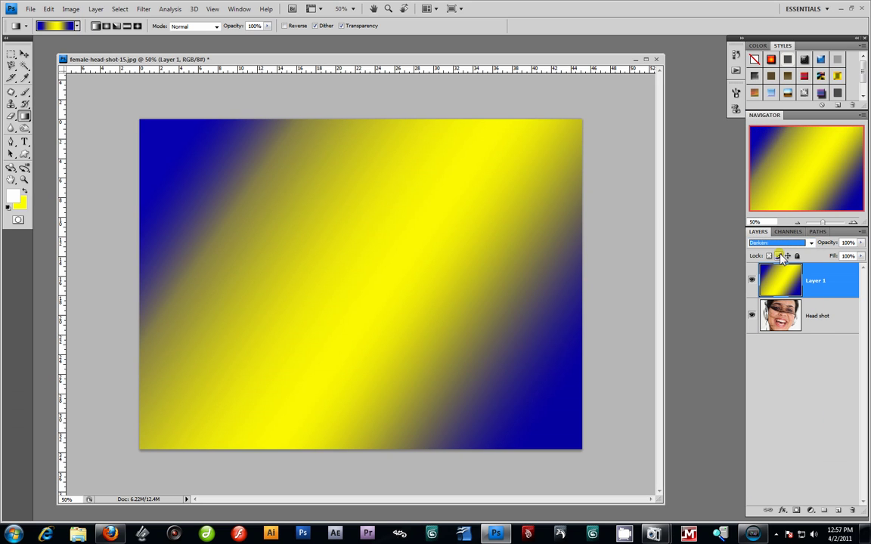
key(Down)
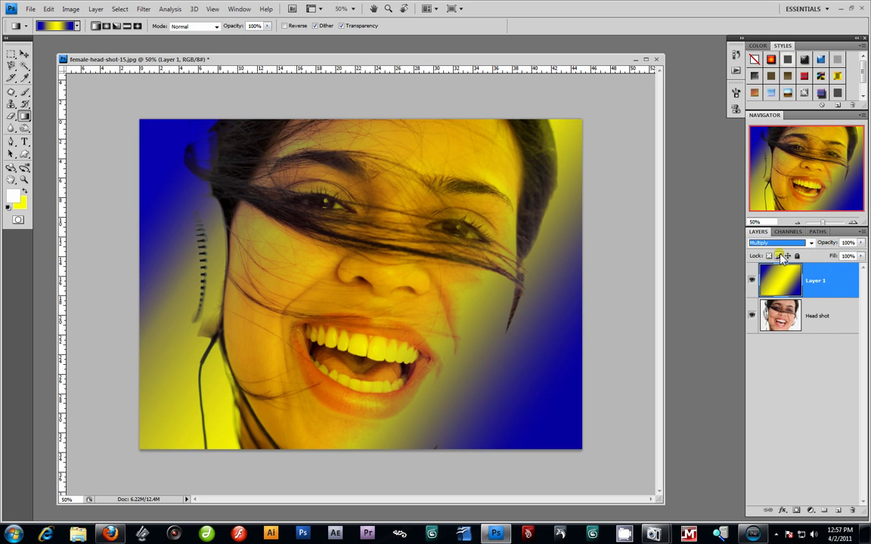
key(Down)
key(Down)
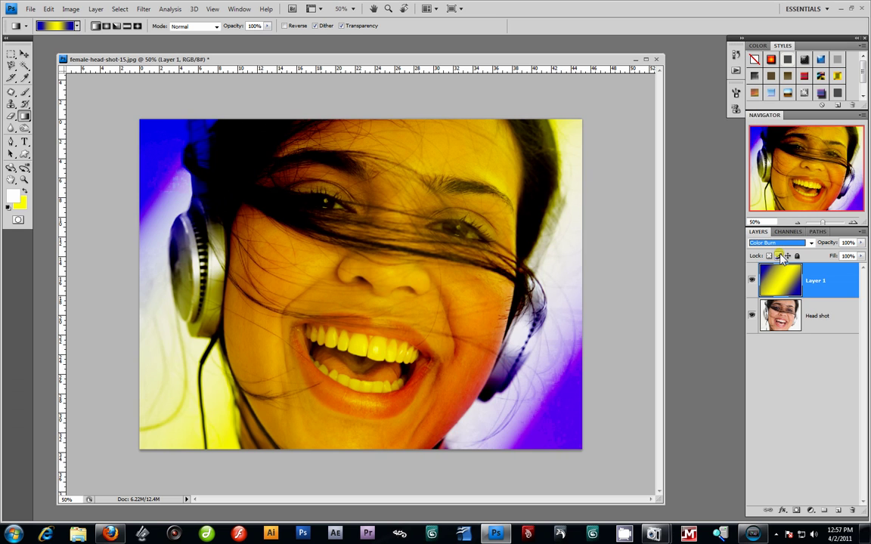
key(Down)
key(Down)
key(Down)
key(Down)
key(Down)
key(Down)
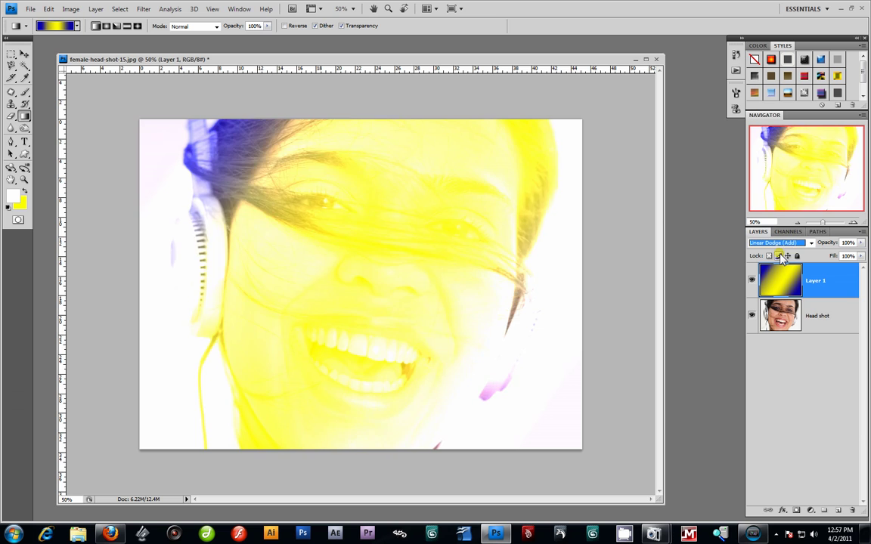
key(Down)
key(Down)
key(Up)
key(Up)
key(Up)
key(Up)
key(Up)
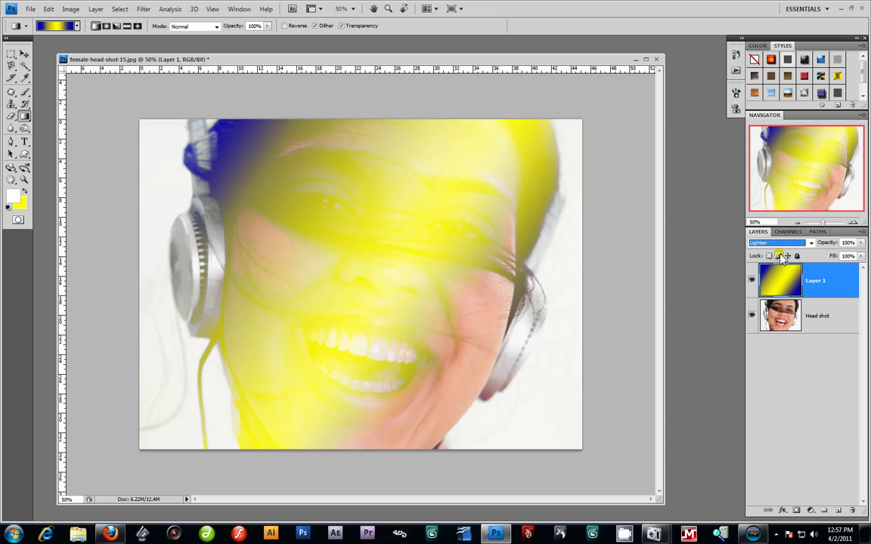
key(Up)
key(Up)
key(Up)
key(Up)
key(Up)
key(Up)
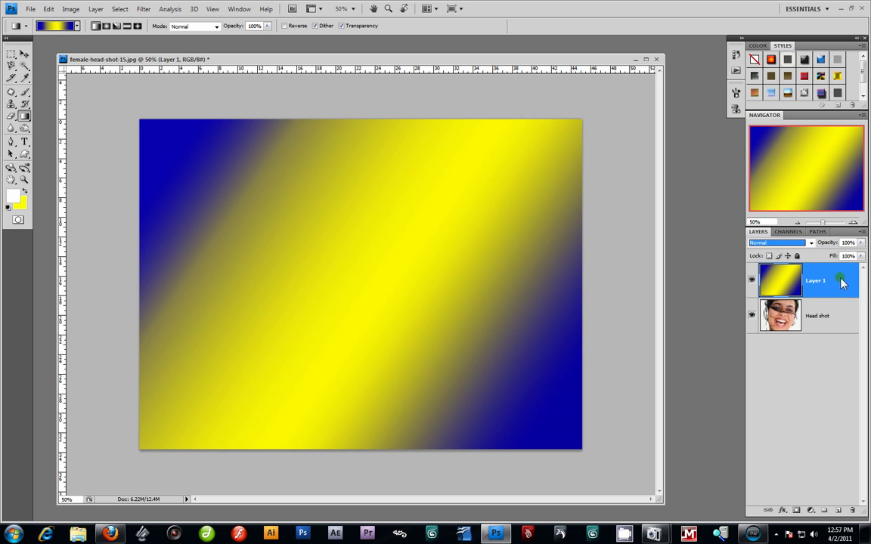
Step: Delete Layer 1 and add a Gradient Overlay layer style to the Head shot layer
click(853, 511)
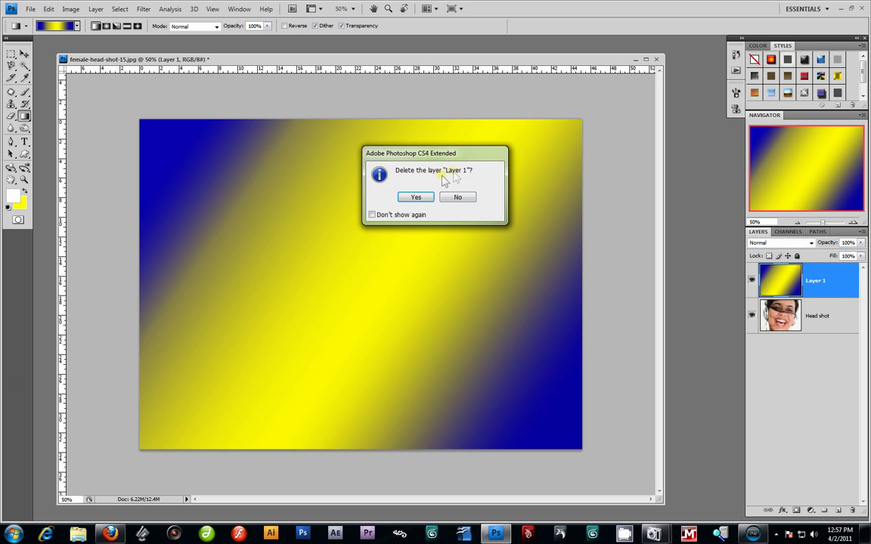
click(409, 194)
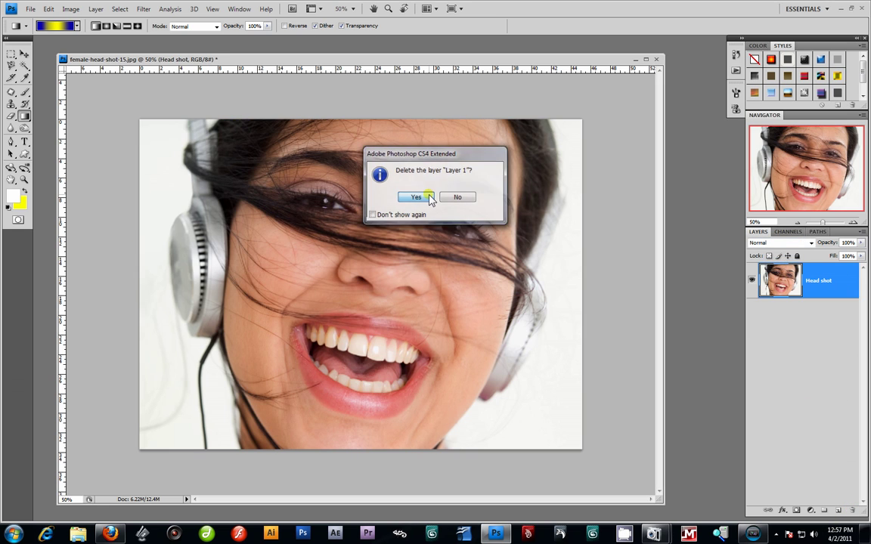
double_click(852, 283)
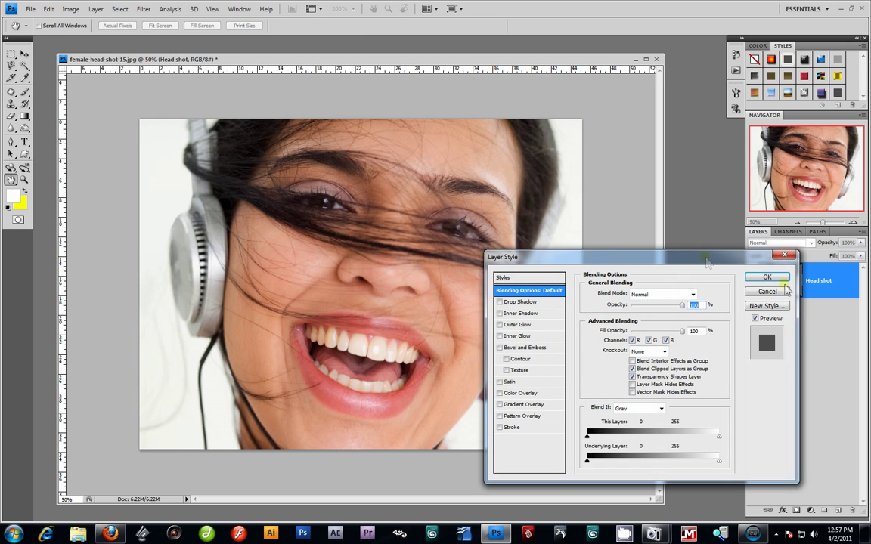
drag(707, 260, 679, 195)
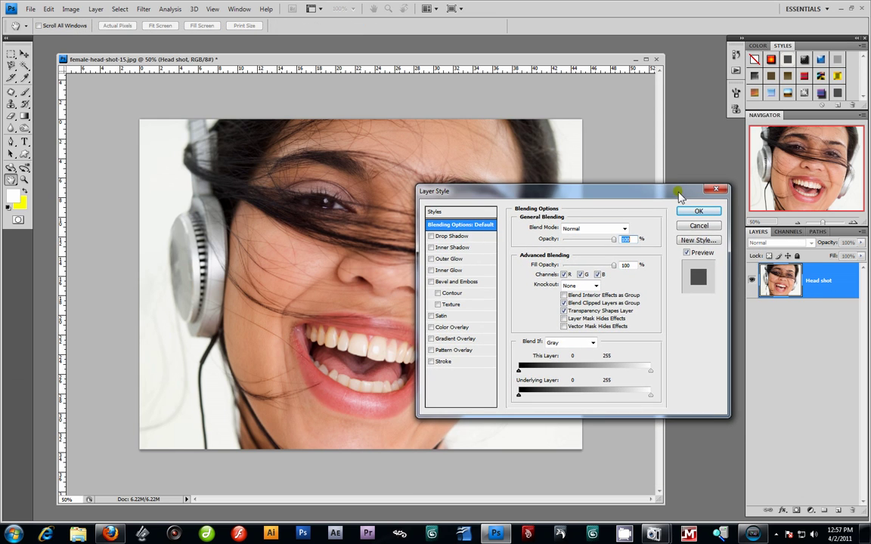
click(431, 339)
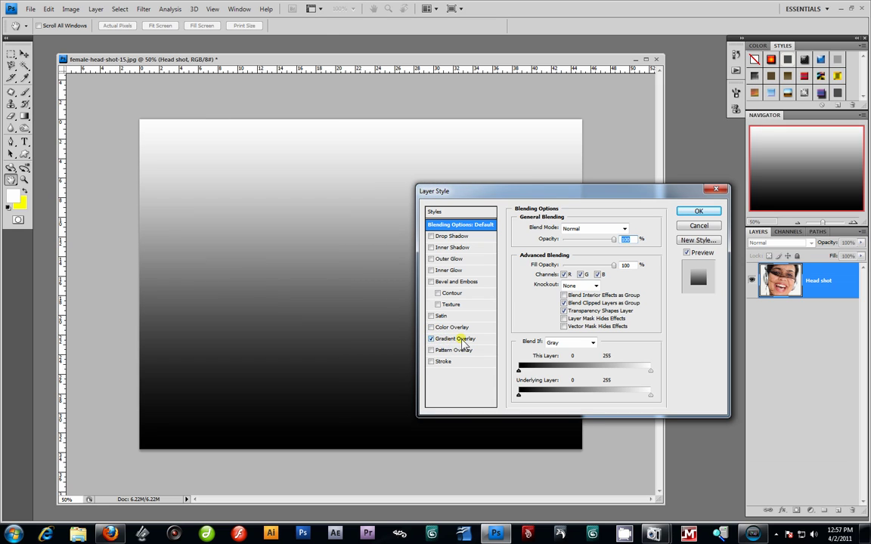
click(463, 338)
drag(547, 190, 599, 180)
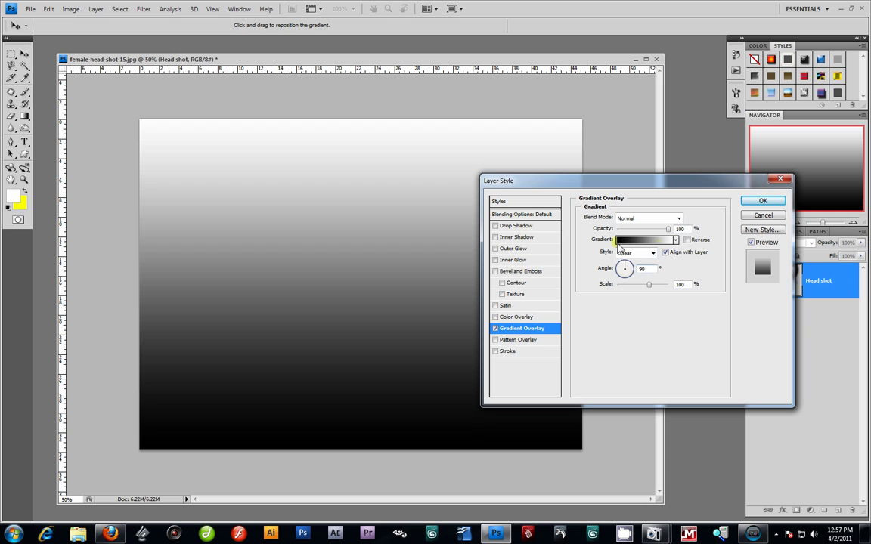
Step: Set the overlay to the Orange, Yellow, Orange gradient, trying an extra white stop at 76% and removing it
click(635, 241)
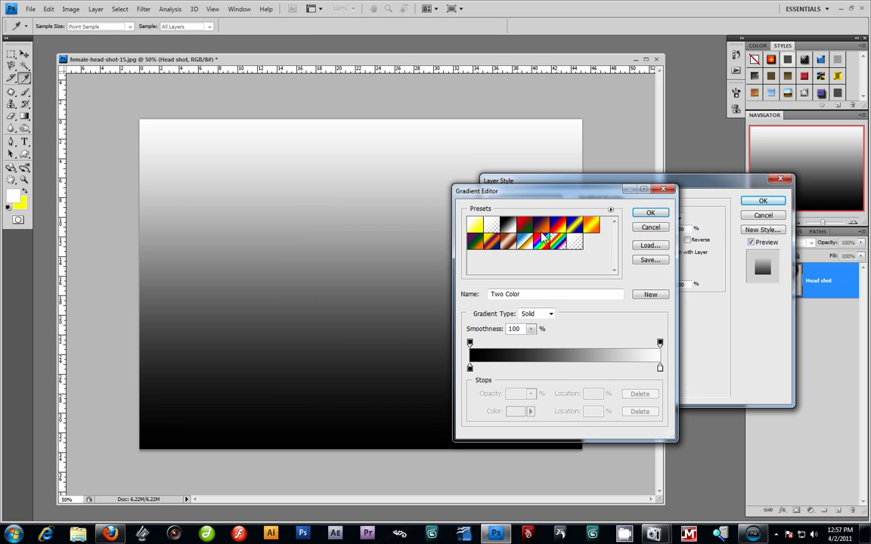
click(593, 225)
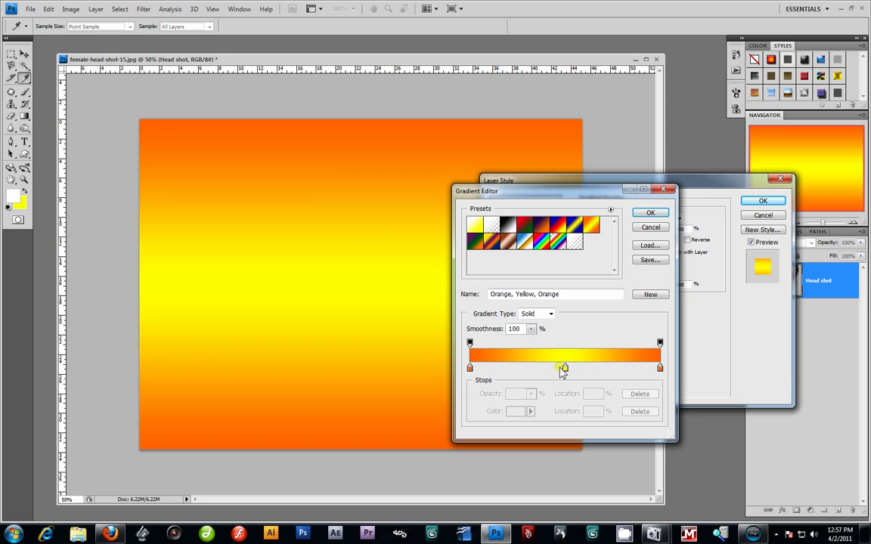
click(616, 369)
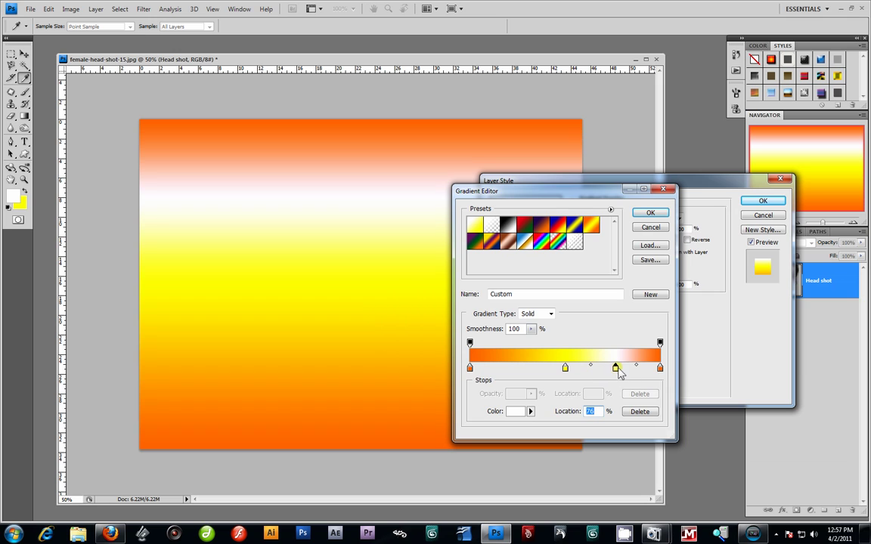
drag(616, 370, 616, 389)
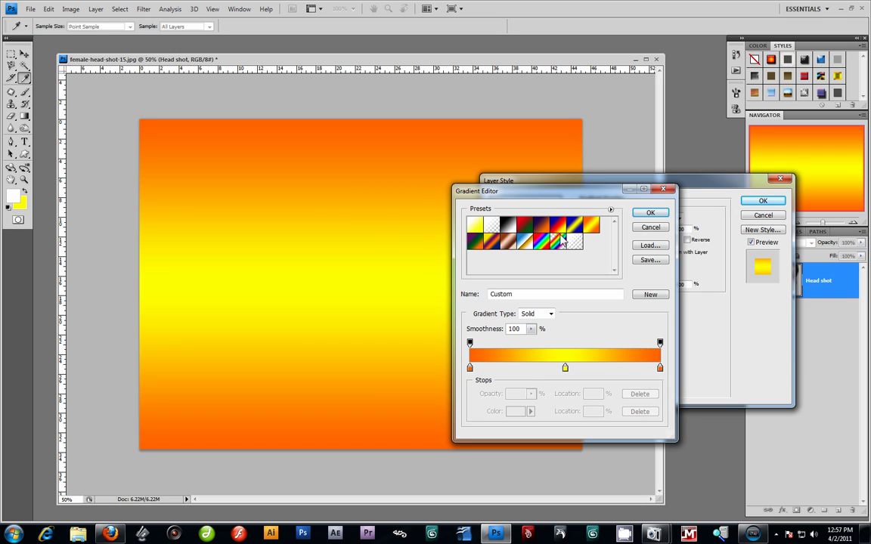
click(649, 214)
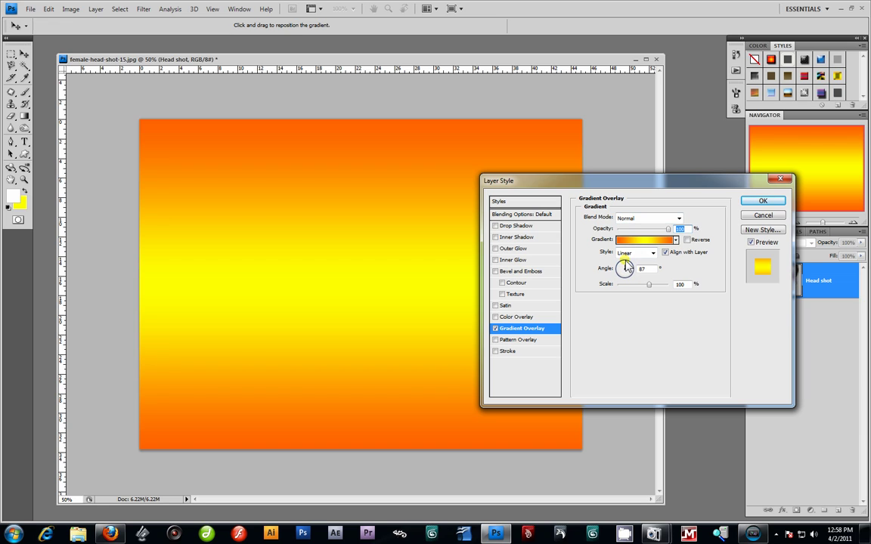
Step: Set the gradient overlay's angle to 140° and try the Radial and Angle styles, ending with Reflected
drag(627, 266, 621, 265)
click(654, 254)
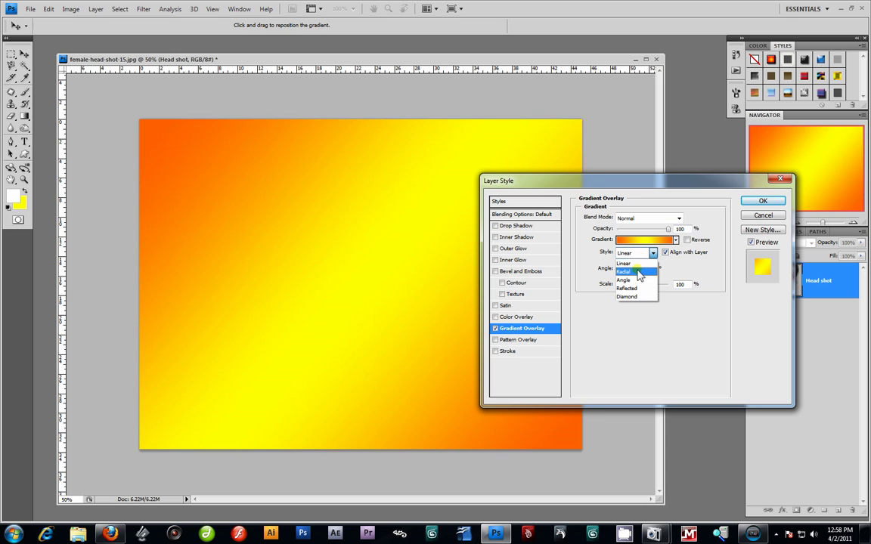
click(639, 272)
click(643, 254)
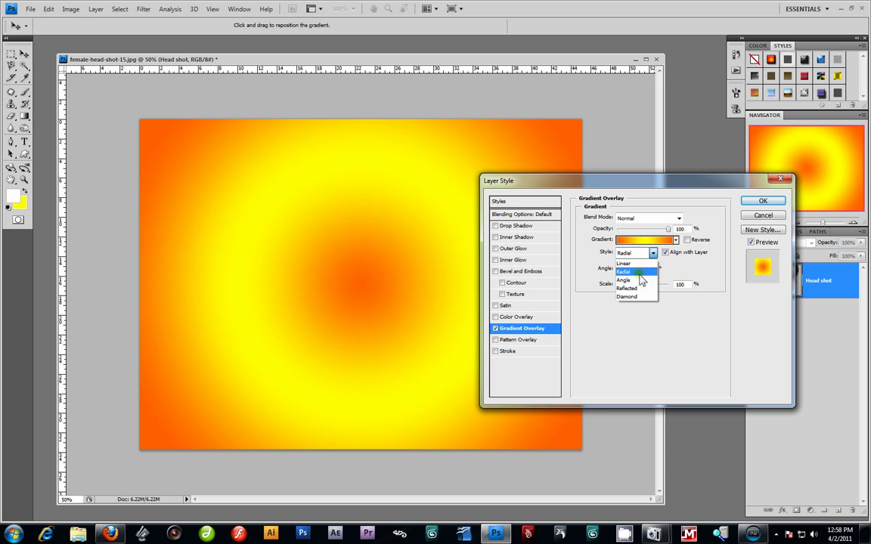
click(641, 280)
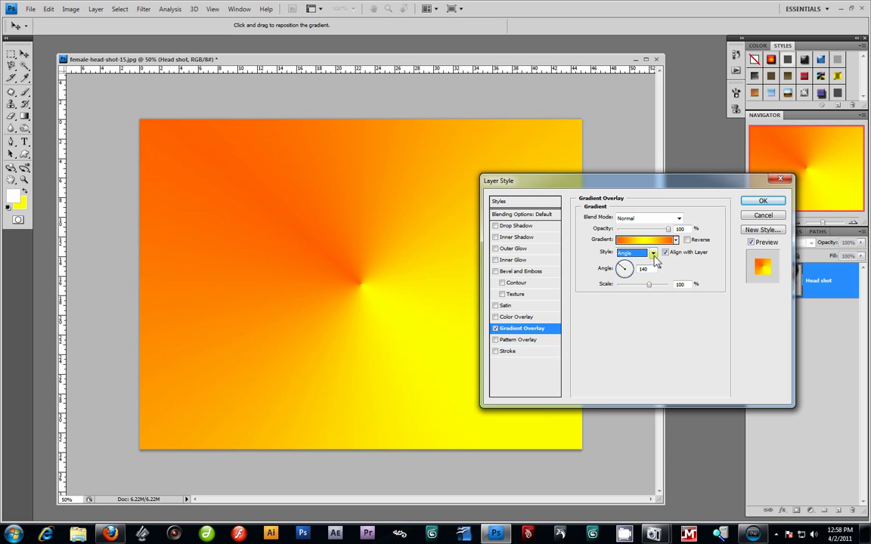
click(654, 254)
click(633, 289)
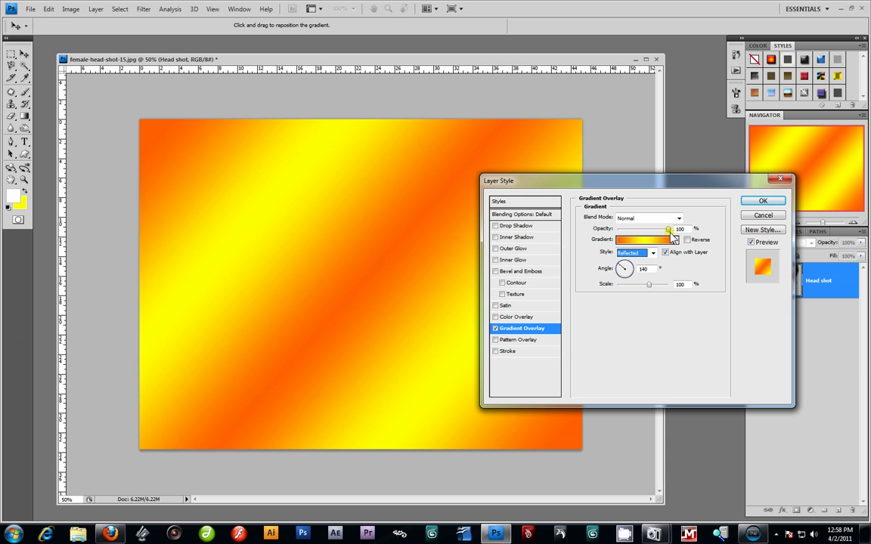
Step: Step the gradient overlay's blend mode from Normal through the darkening and lightening modes past Lighter Color
mouse_move(665, 230)
mouse_down()
mouse_move(633, 229)
mouse_move(673, 233)
mouse_up()
click(639, 219)
click(639, 220)
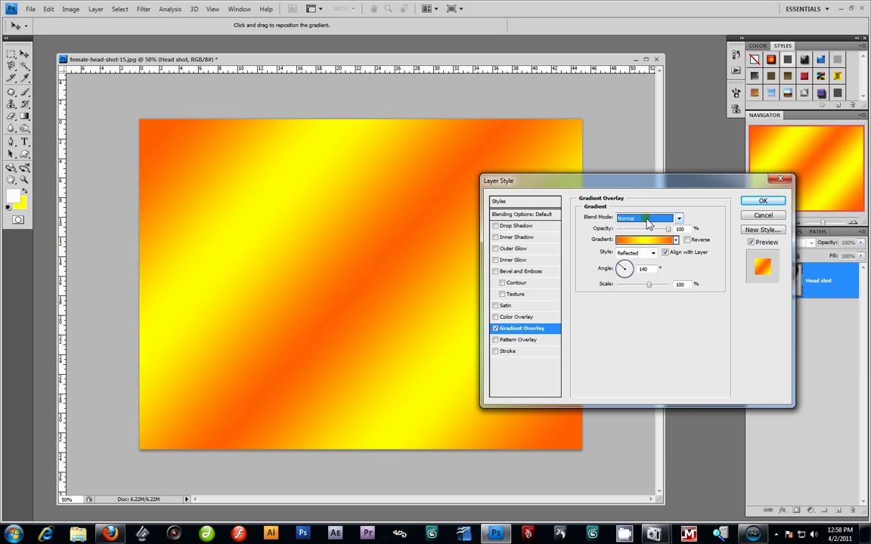
drag(672, 182, 599, 190)
key(Down)
key(Down)
key(Down)
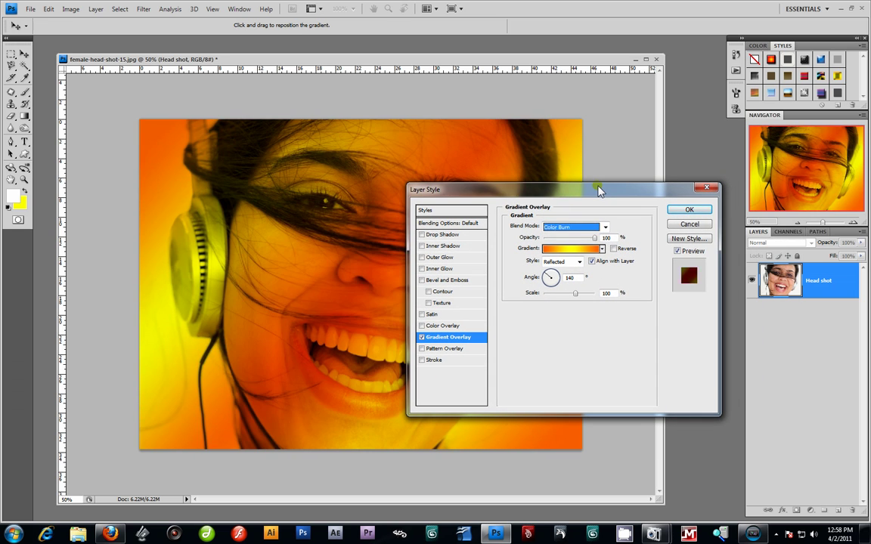
key(Down)
key(Down)
key(Down)
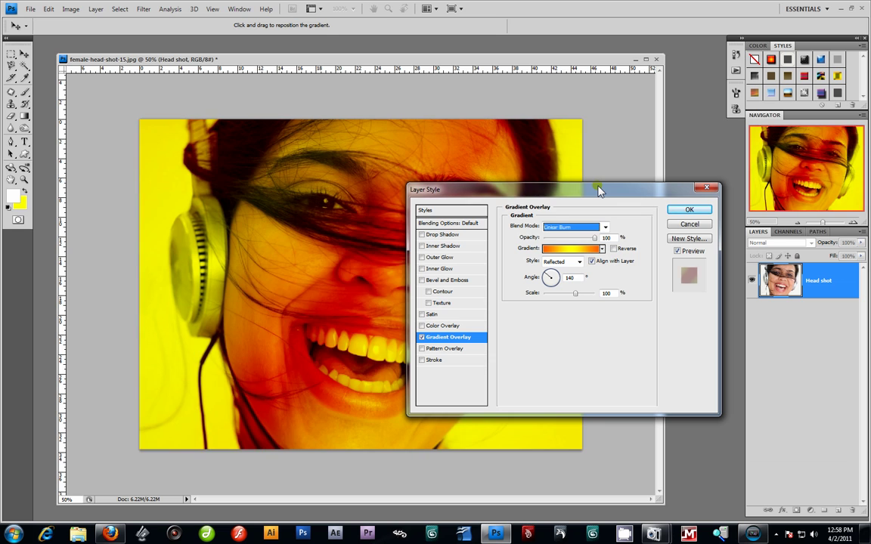
key(Down)
key(Down)
key(Down)
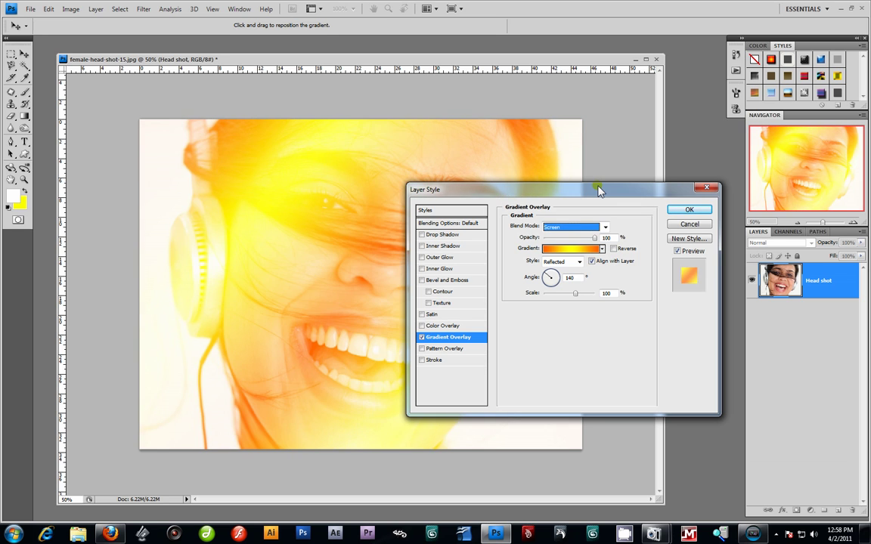
key(Down)
key(Down)
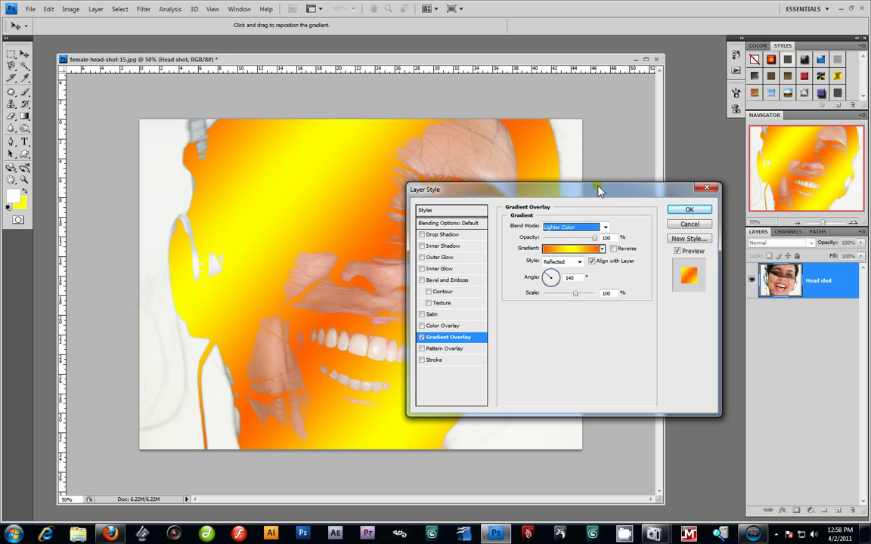
key(Down)
Step: Set the gradient overlay's blend mode to Multiply, comparing it with Darken, and apply the layer style to the Head shot layer
key(Up)
key(Up)
key(Up)
key(Up)
key(Up)
key(Up)
key(Up)
key(Up)
key(Up)
key(Up)
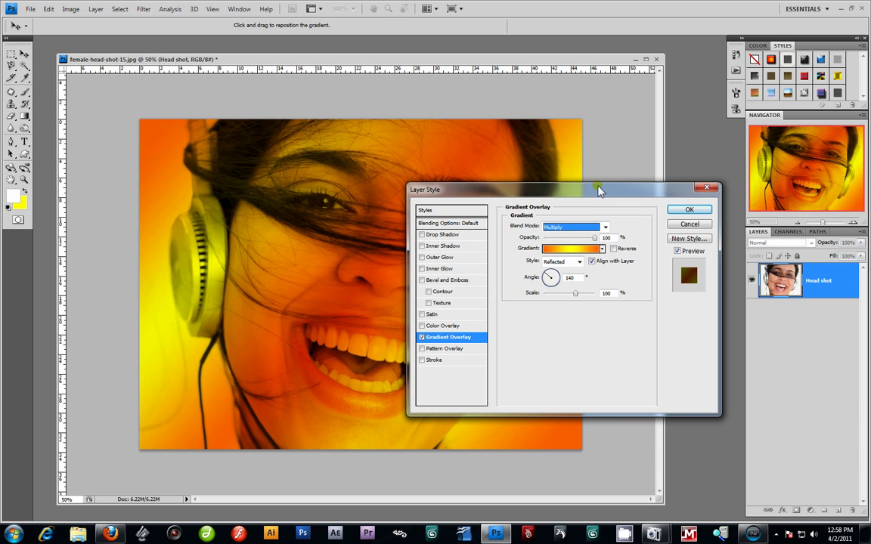
key(Up)
key(Up)
key(Down)
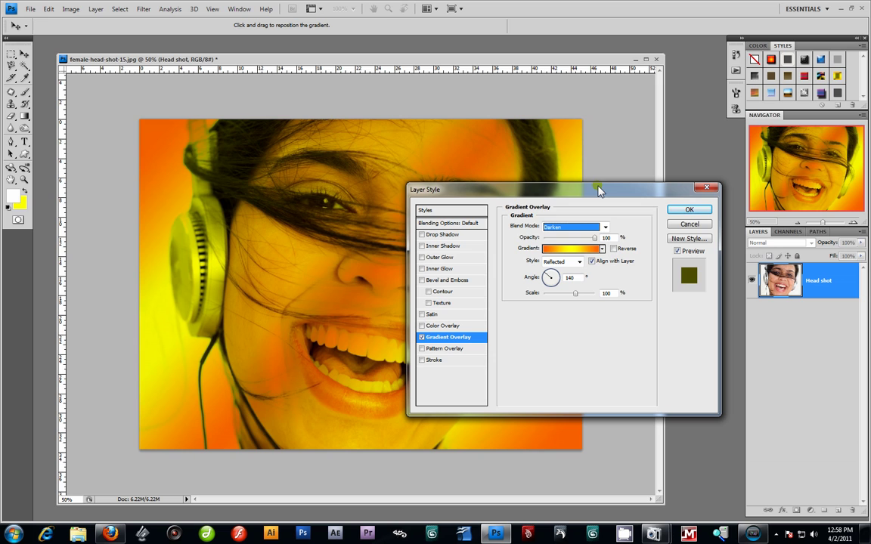
key(Down)
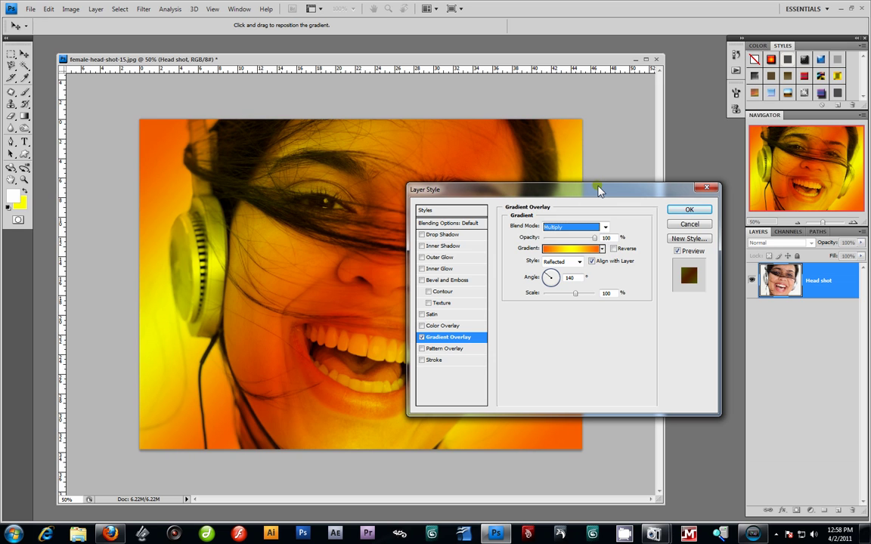
drag(599, 190, 588, 129)
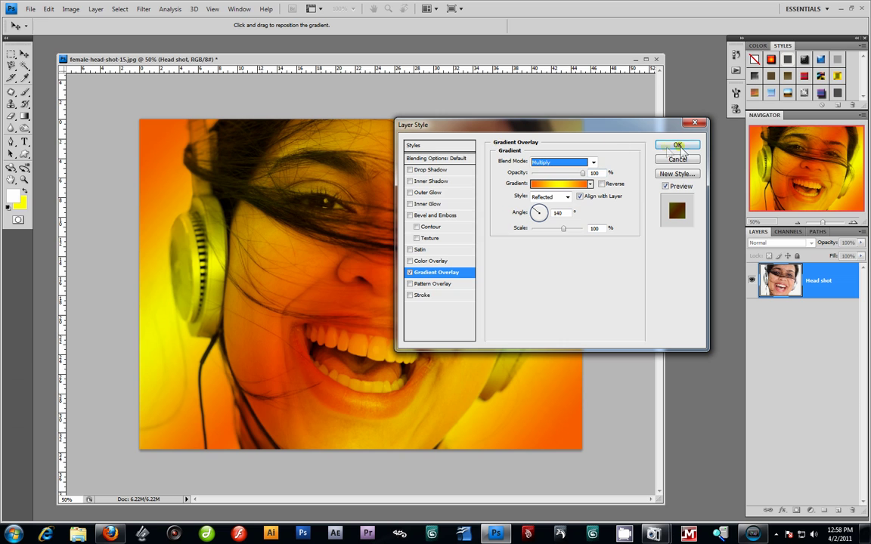
click(675, 147)
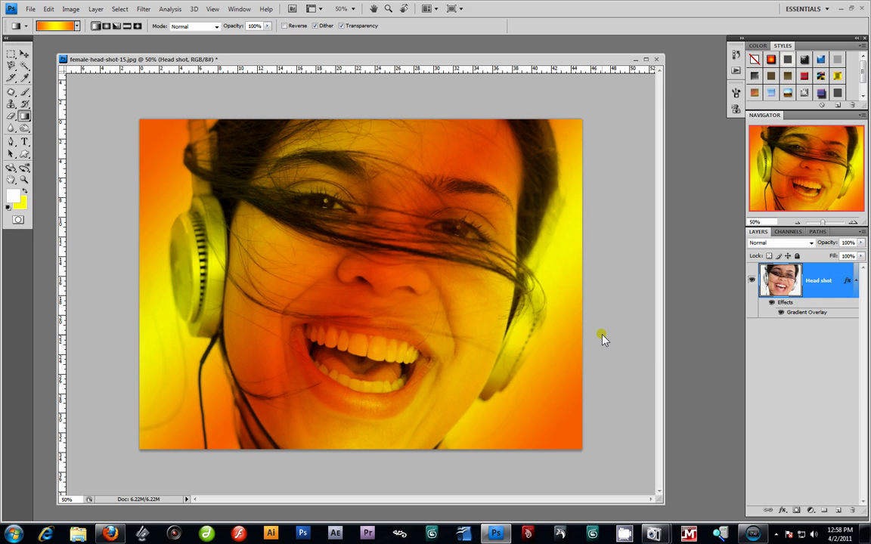
click(752, 282)
click(752, 282)
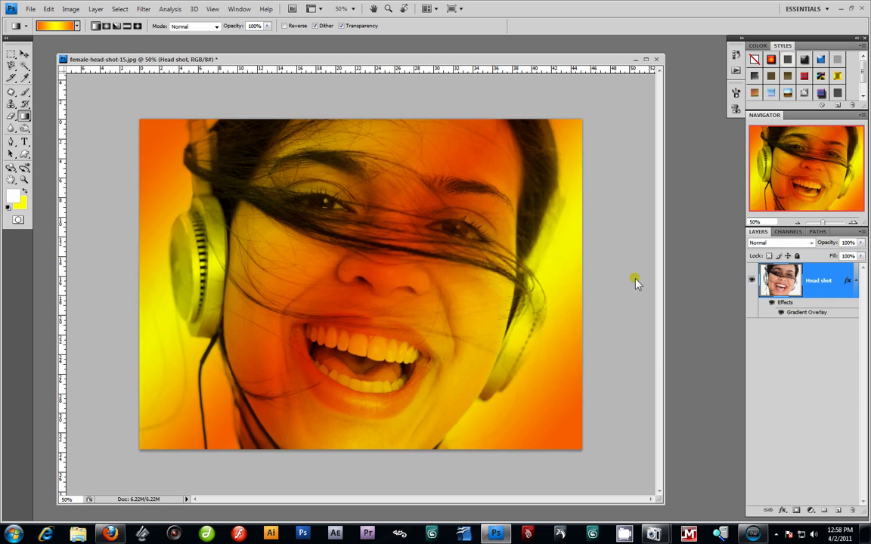
Step: Save the Head shot layer's gradient overlay settings as a new style preset
double_click(850, 283)
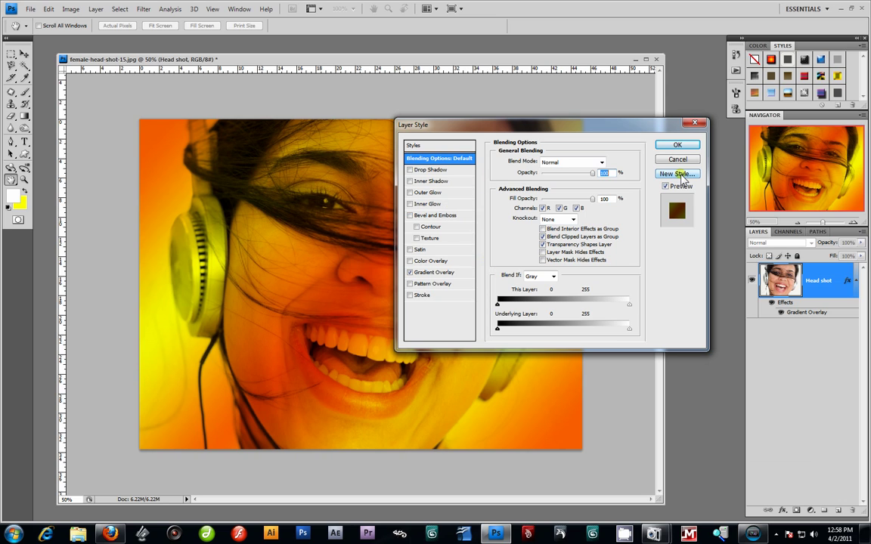
click(429, 274)
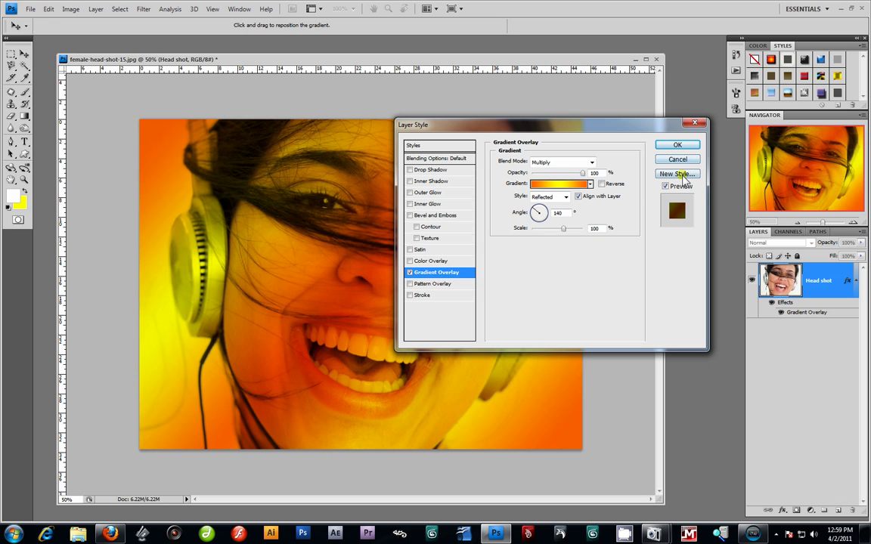
click(677, 174)
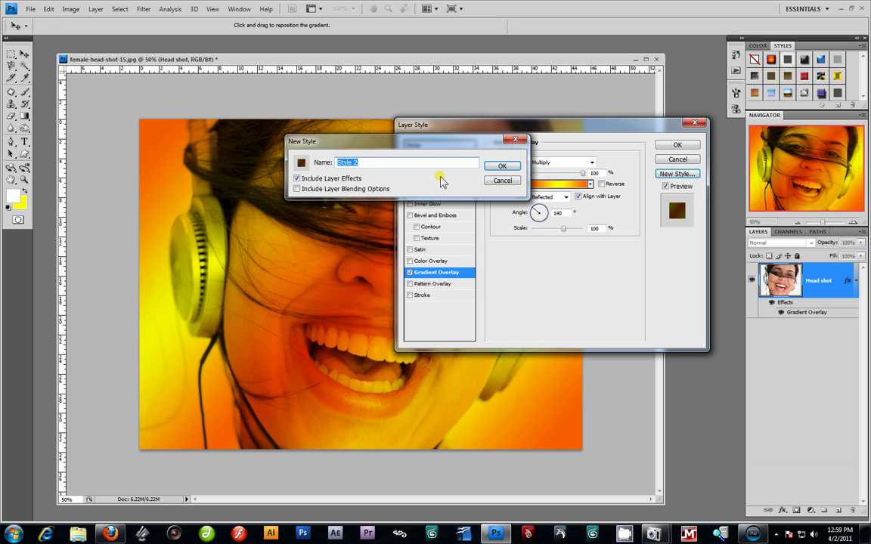
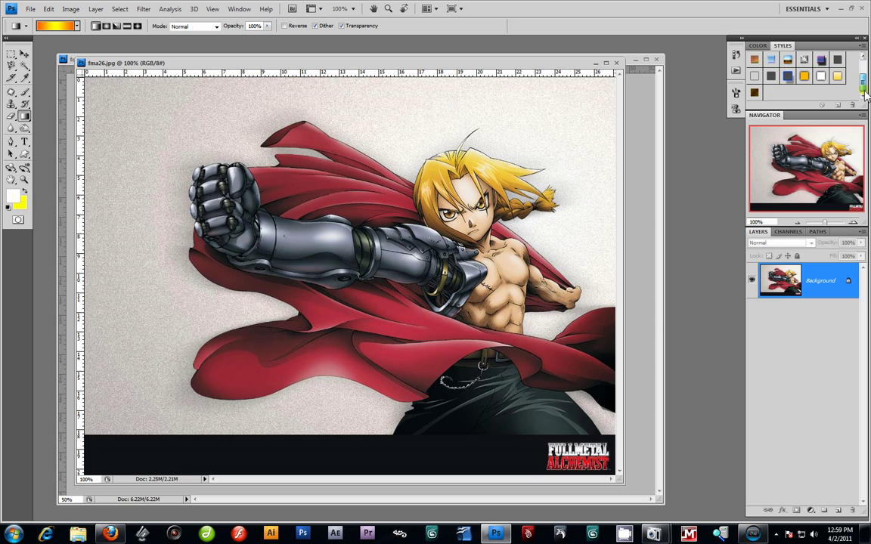
Step: Hide the Styles panel and show it again, switching briefly to the Color panel and back to the style presets
drag(865, 70, 840, 84)
click(239, 8)
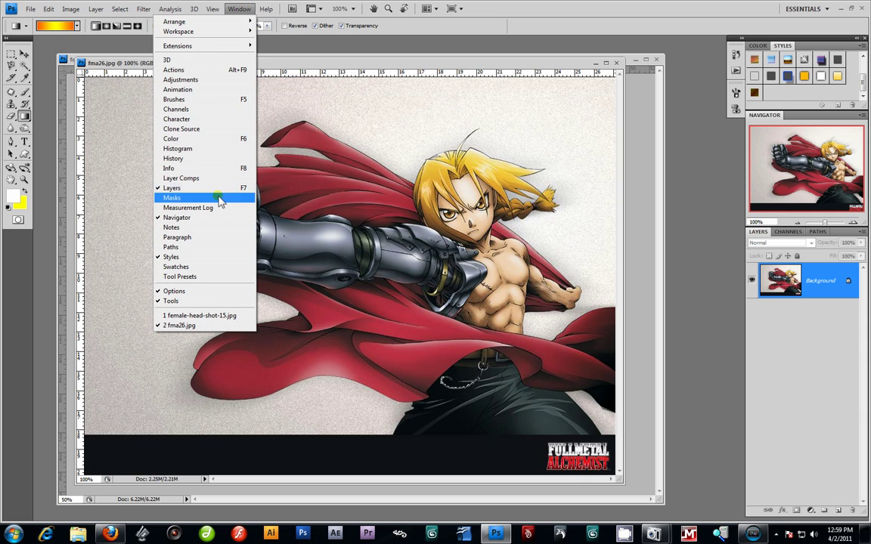
click(205, 257)
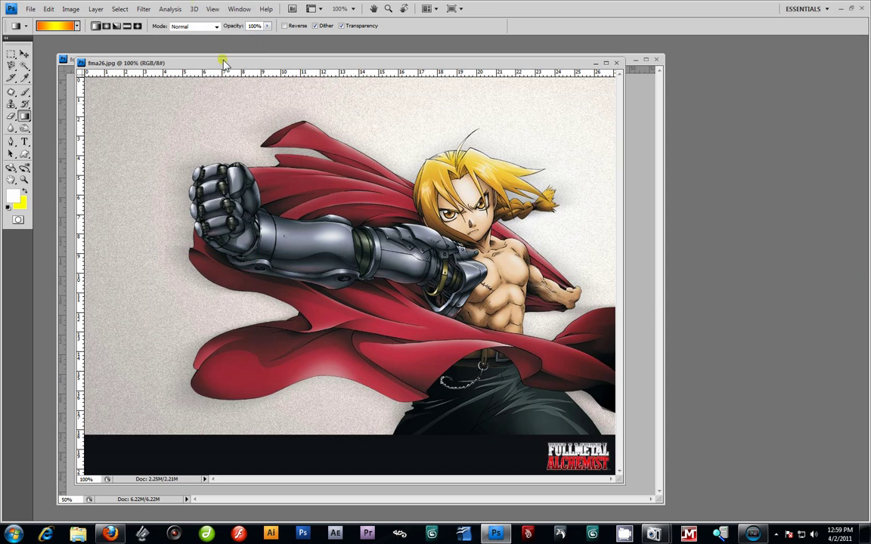
click(212, 9)
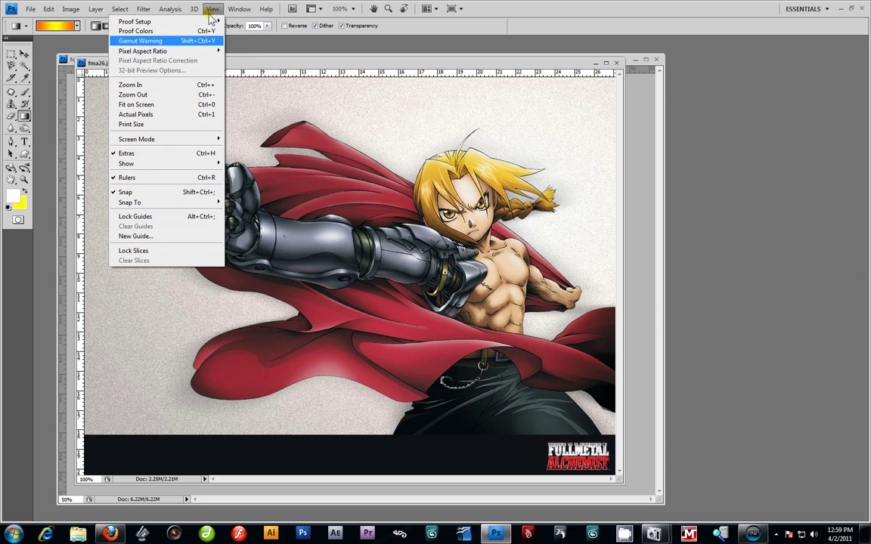
mouse_move(239, 9)
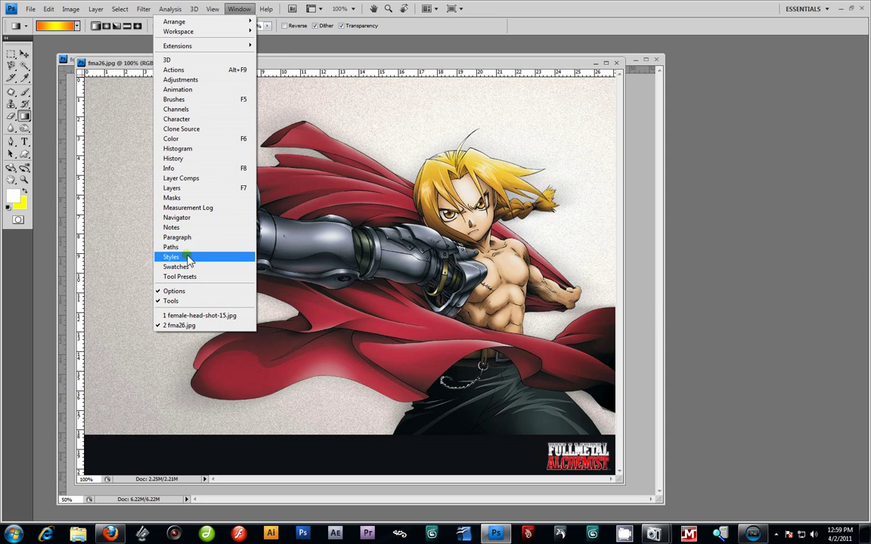
click(197, 257)
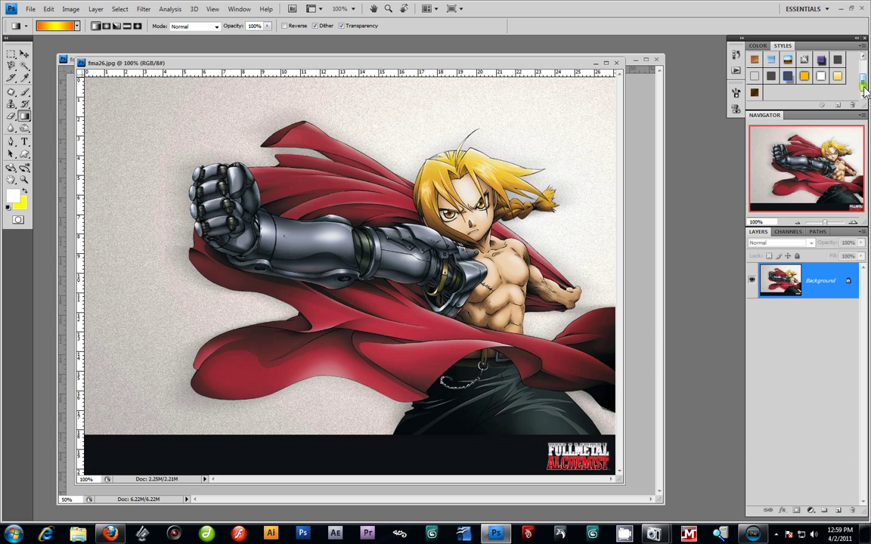
drag(865, 88, 866, 65)
click(758, 46)
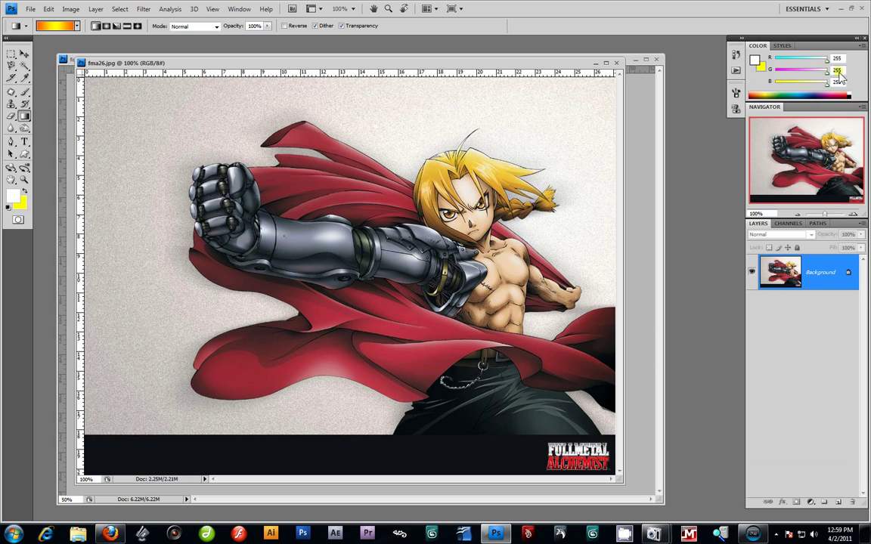
click(782, 45)
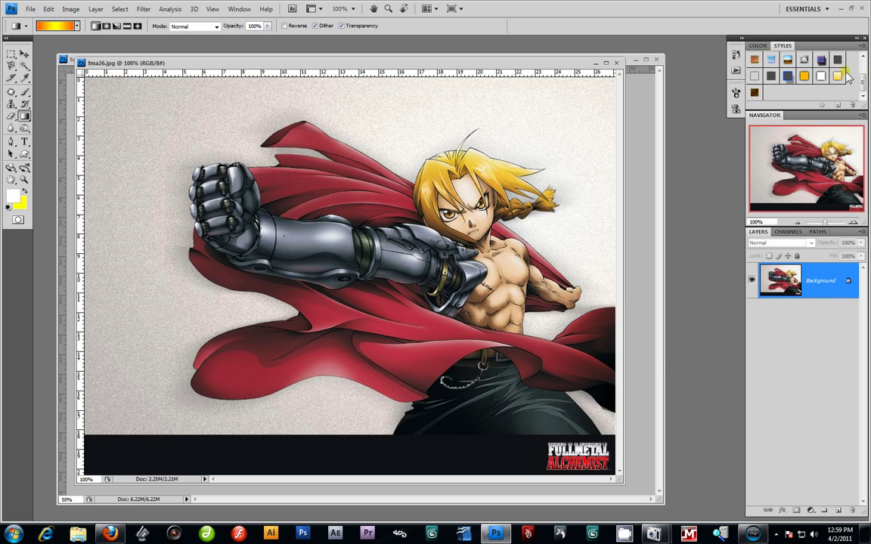
Step: Bring female-head-shot-15.jpg to the front and start a new style from the Head shot layer's Gradient Overlay settings
drag(546, 67, 592, 131)
click(590, 62)
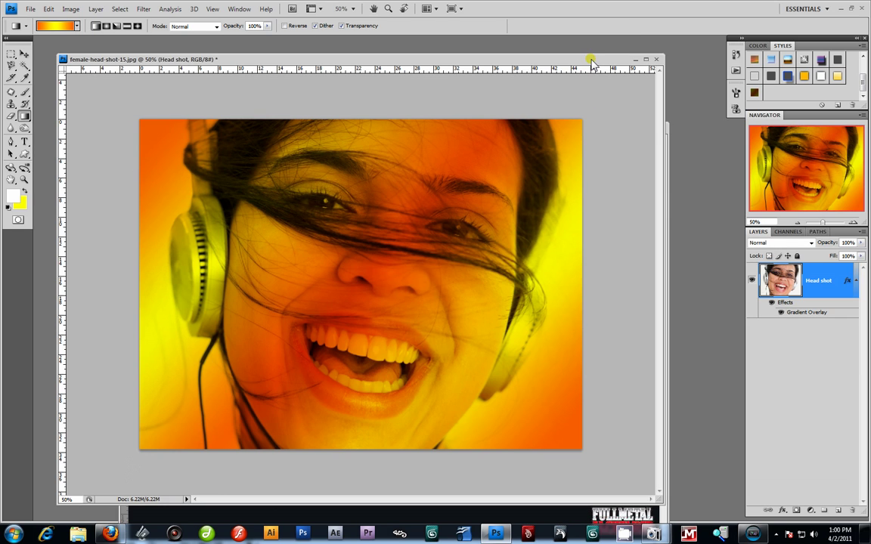
double_click(846, 283)
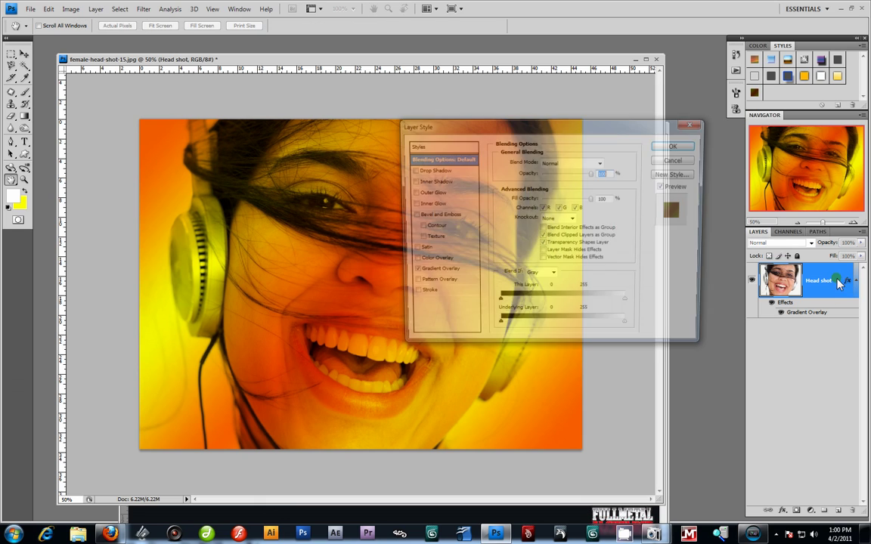
click(432, 273)
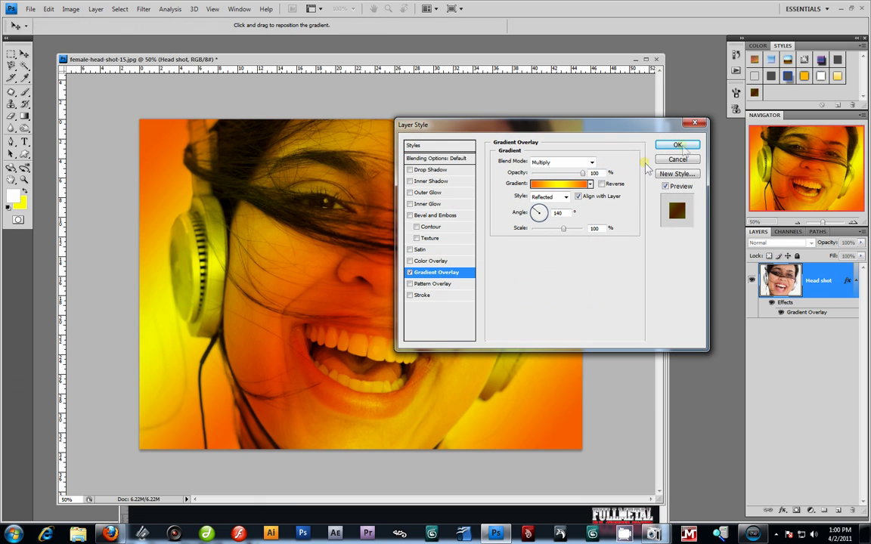
click(680, 174)
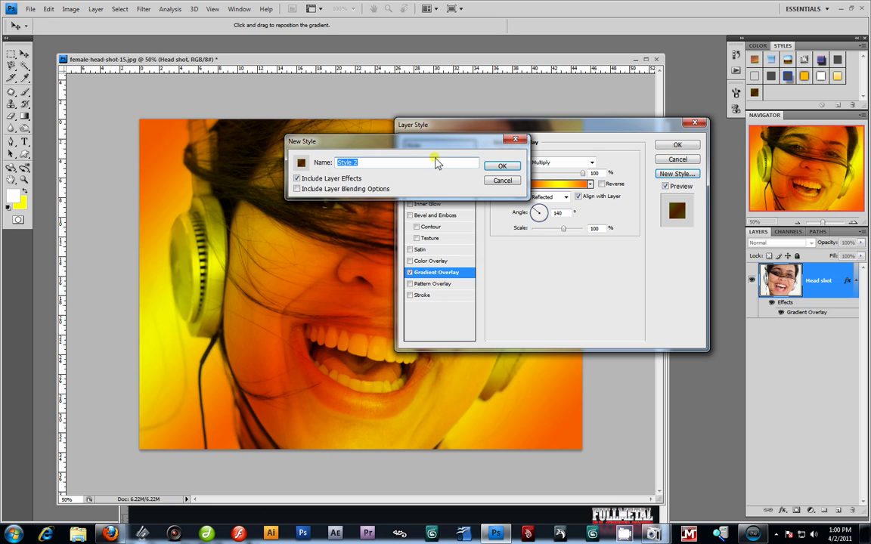
Step: Include the layer blending options in the new style, name it "Layer new style", save it and close the layer style settings
click(297, 190)
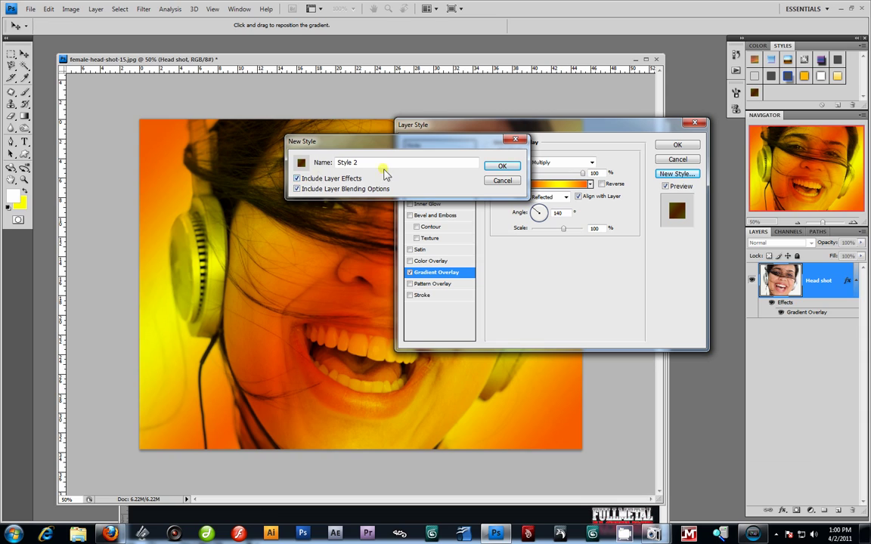
drag(371, 165, 249, 138)
key(BackSpace)
text(La)
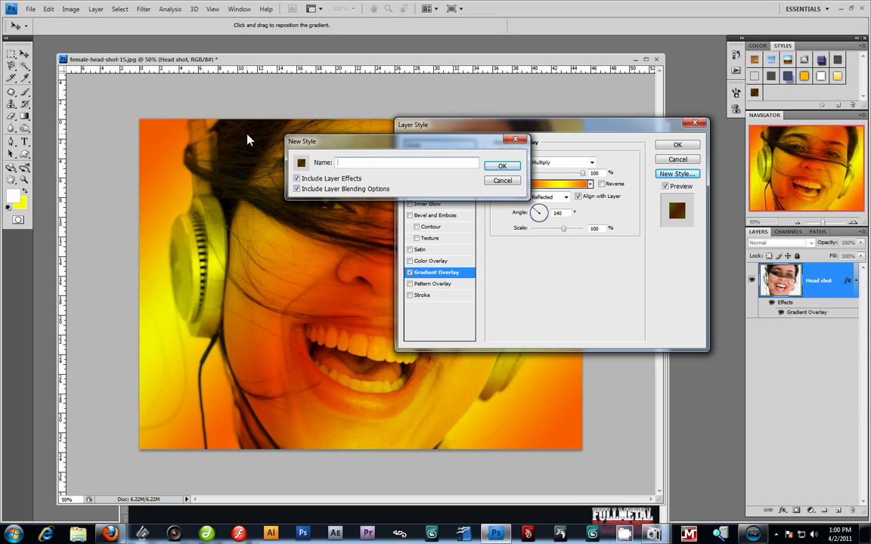
text(yer new style)
click(501, 166)
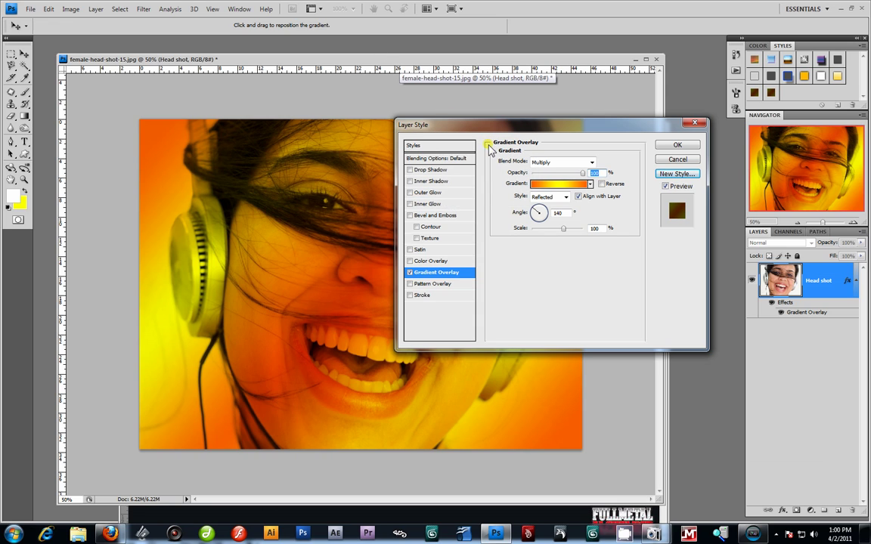
click(690, 145)
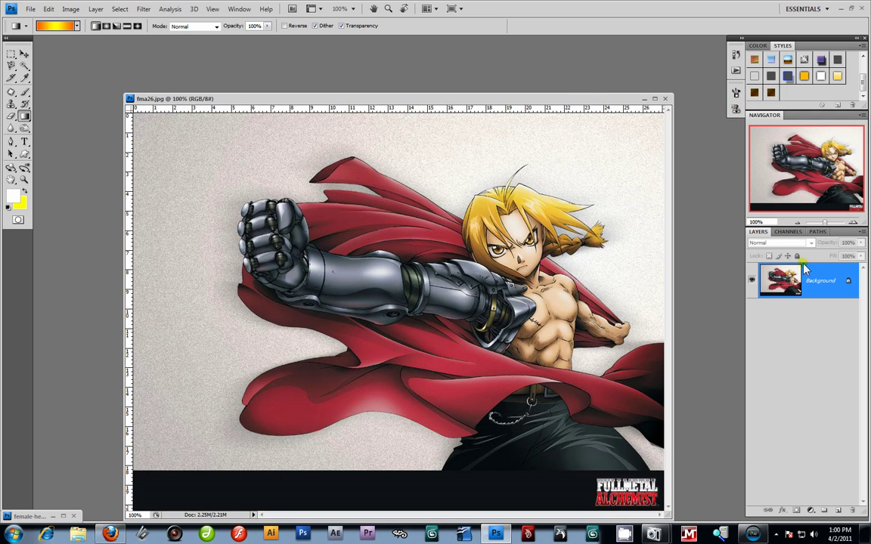
Step: Convert the locked Background of fma26.jpg into Layer 0 and apply the saved gradient overlay style to it
double_click(836, 281)
key(Return)
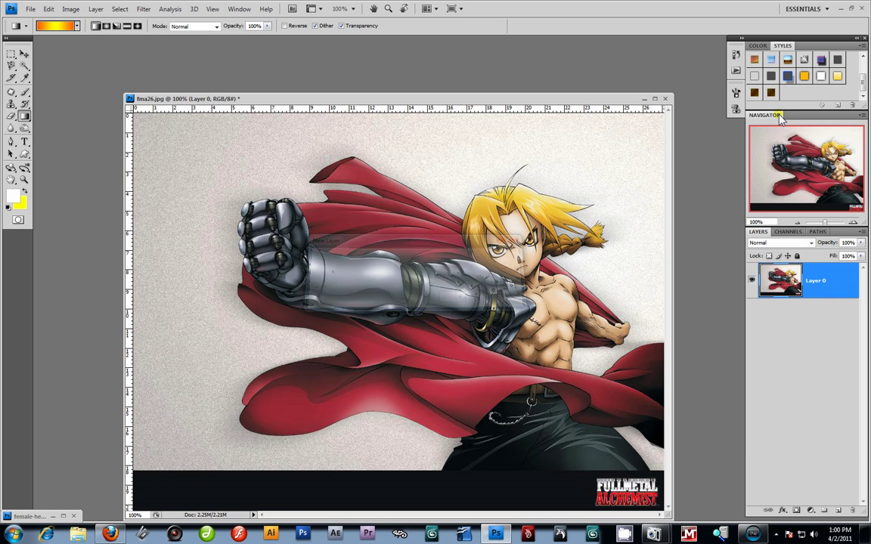
drag(706, 124, 500, 178)
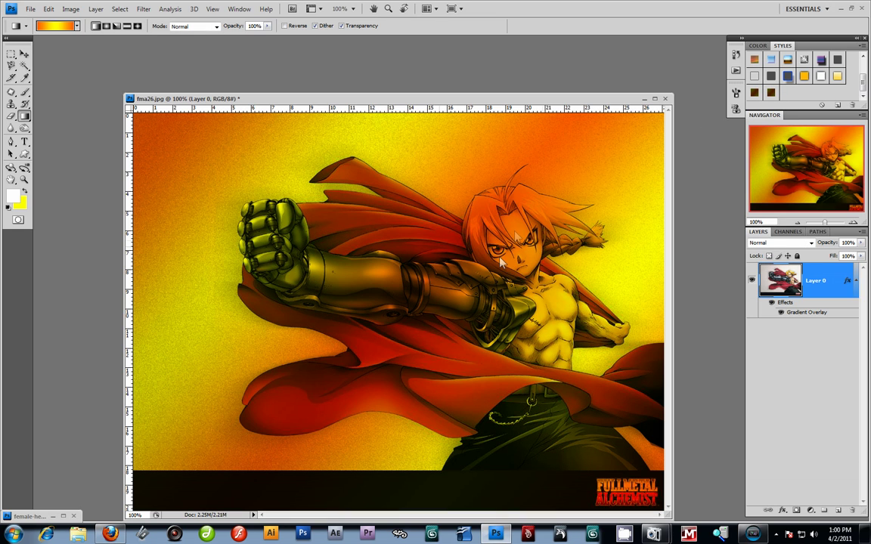
drag(505, 101, 435, 71)
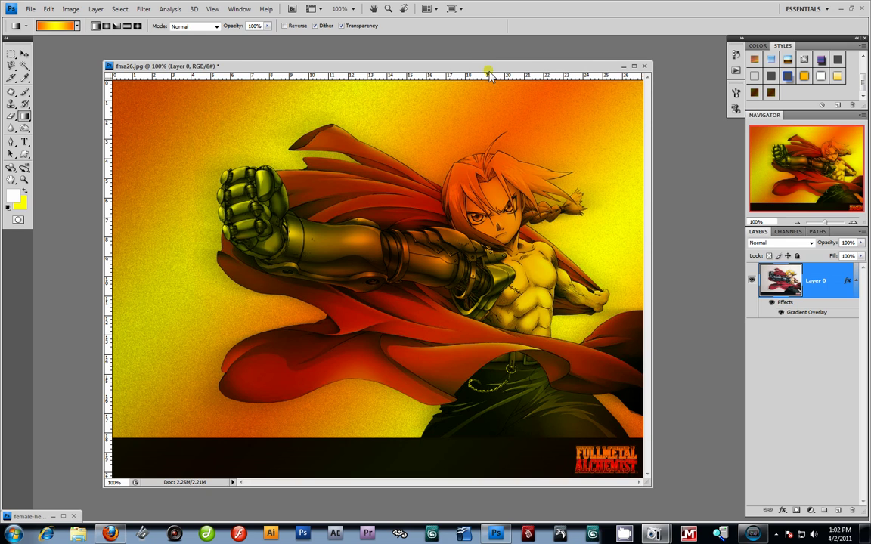
drag(490, 69, 474, 62)
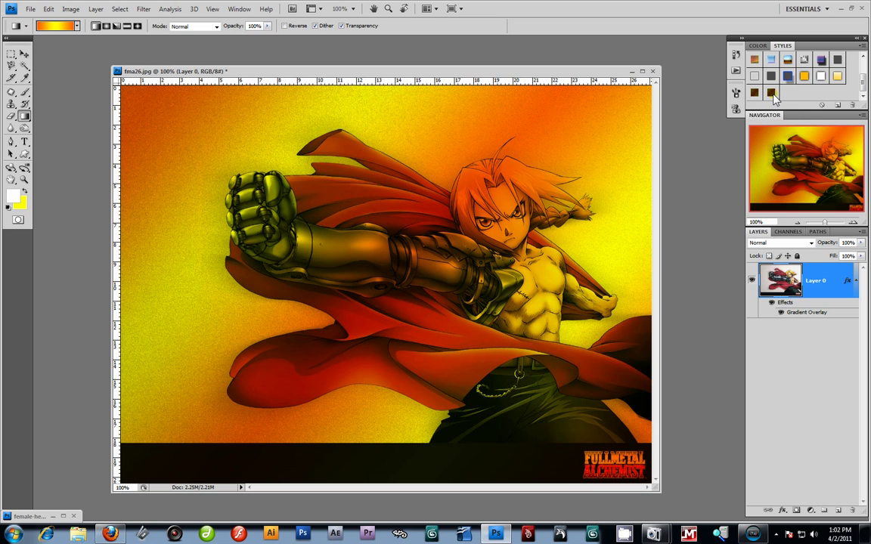
mouse_move(572, 72)
mouse_down()
mouse_move(552, 68)
mouse_move(564, 69)
mouse_up()
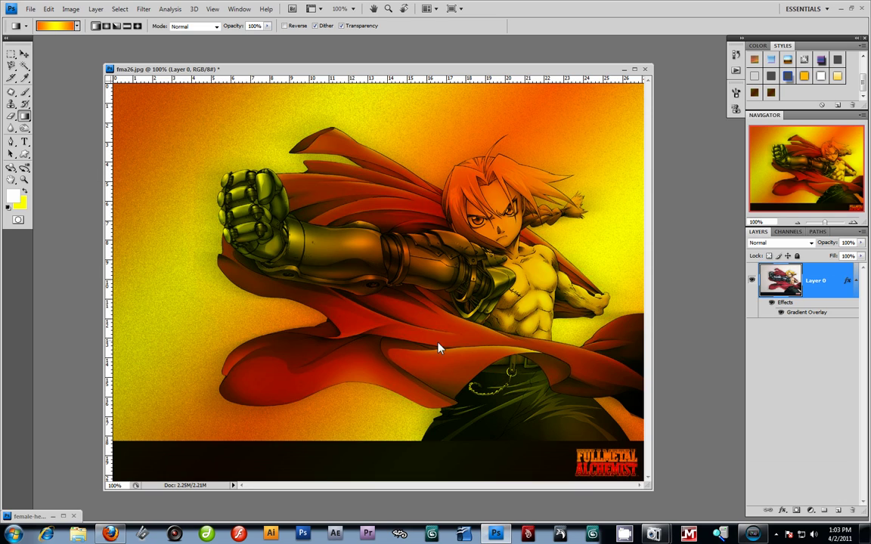
Step: Try changing the Gradient Overlay opacity on Layer 0 of fma26.jpg, set it back to 100% and accept the layer style
double_click(848, 282)
drag(563, 130, 734, 189)
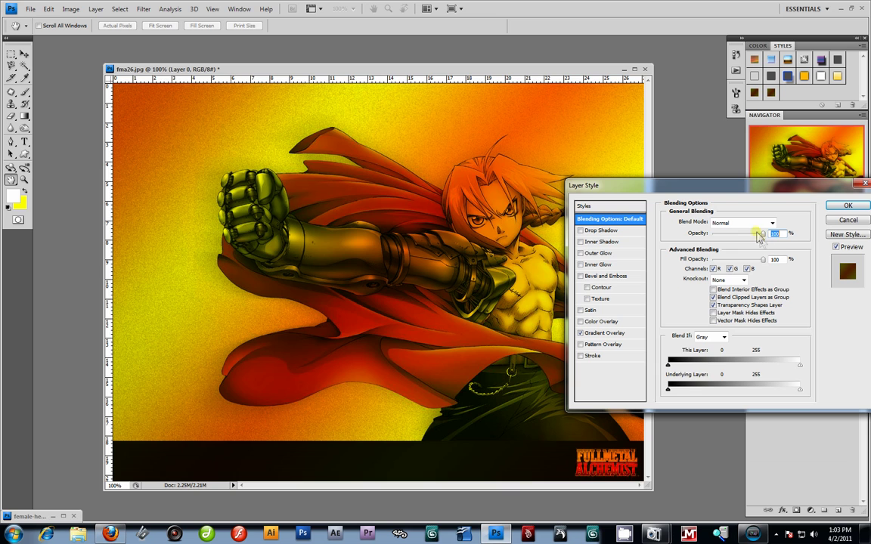
click(608, 337)
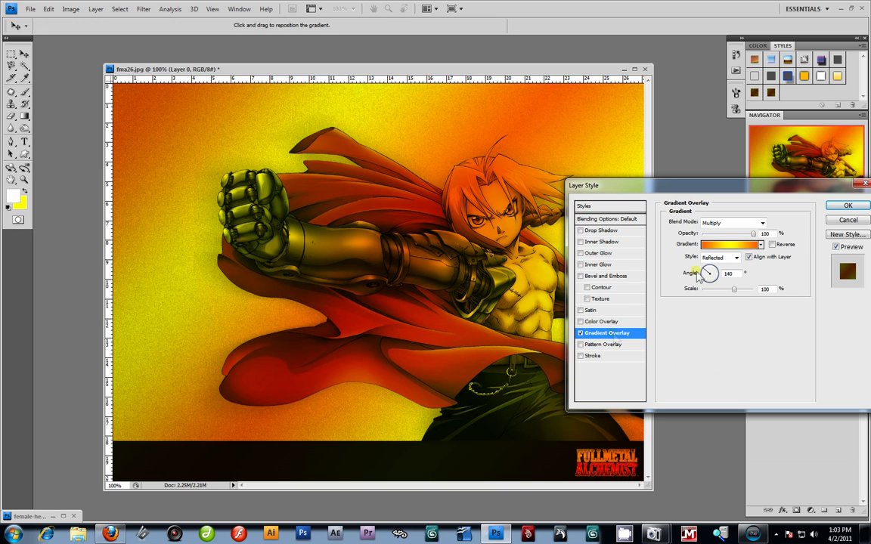
mouse_move(731, 239)
mouse_down()
mouse_move(714, 236)
mouse_move(738, 239)
mouse_up()
text(100)
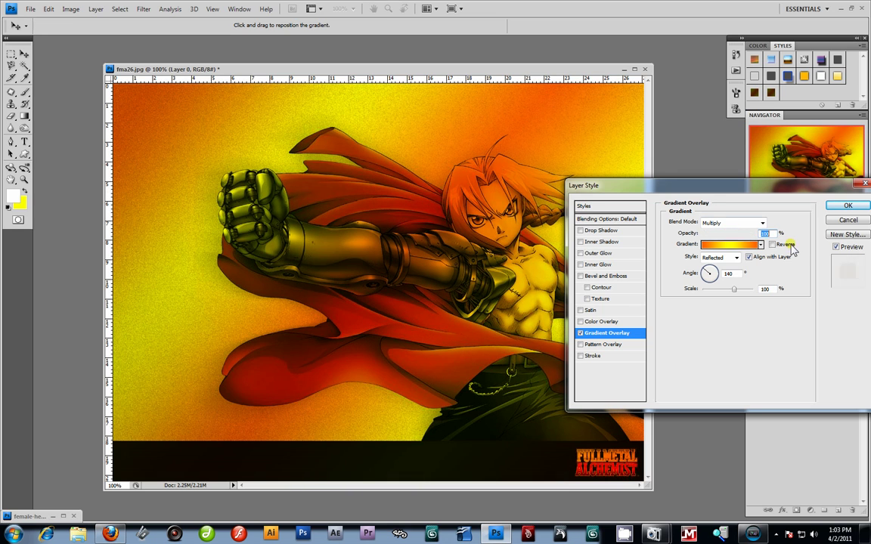
click(847, 207)
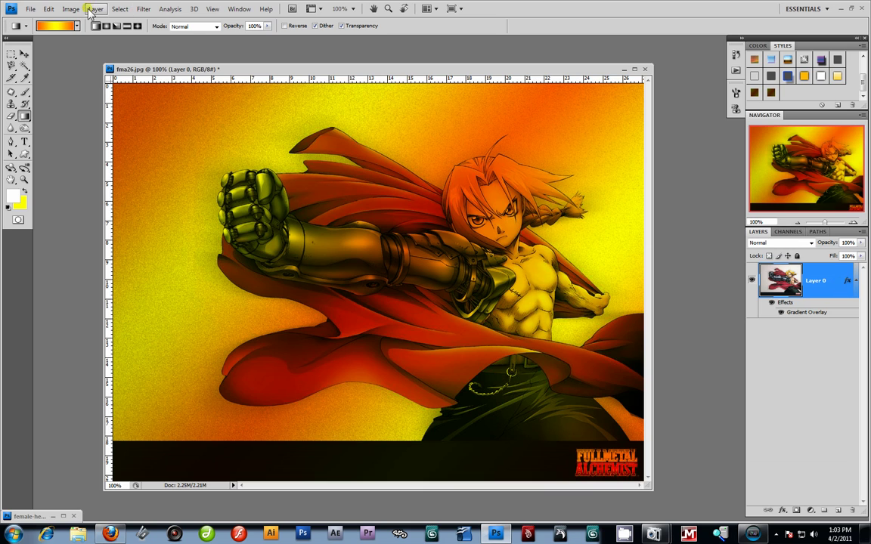
Step: Apply a Surface Blur to Layer 0 with a radius of 4 pixels and a threshold of 29 levels
click(120, 8)
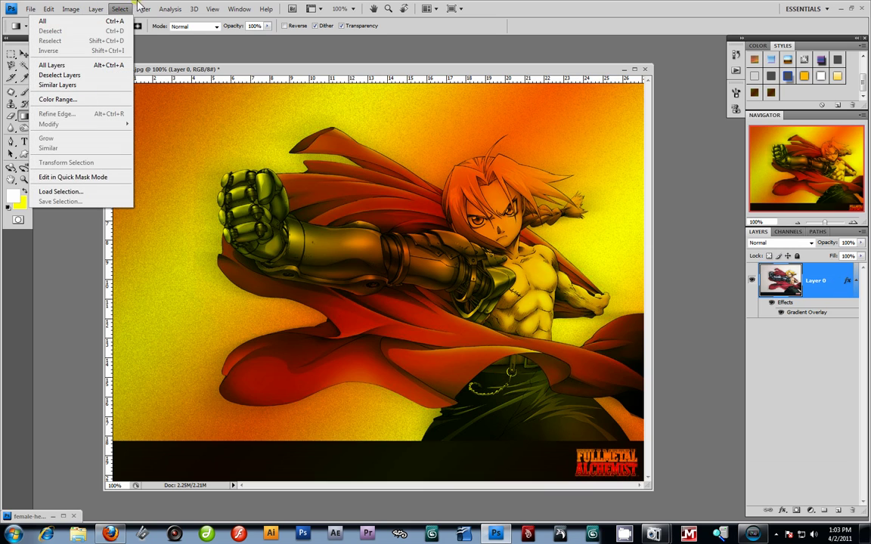
mouse_move(143, 9)
mouse_move(121, 98)
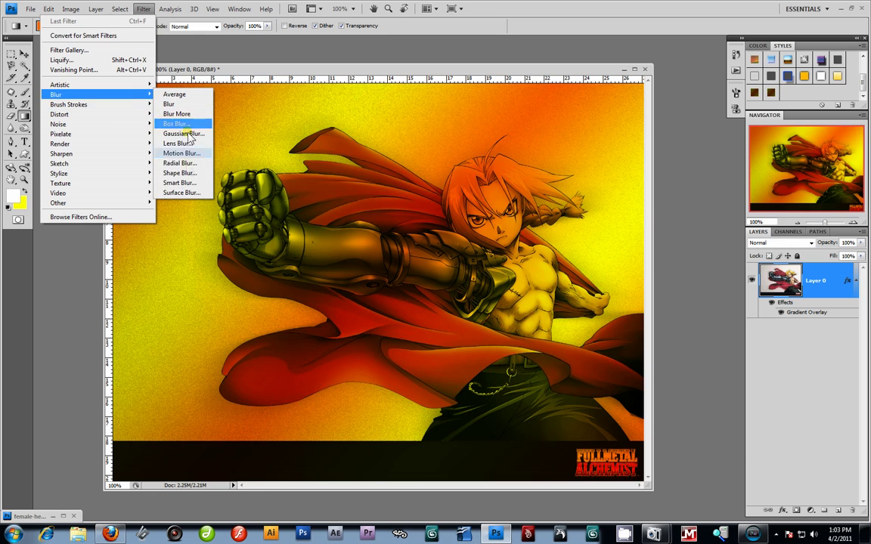
click(170, 176)
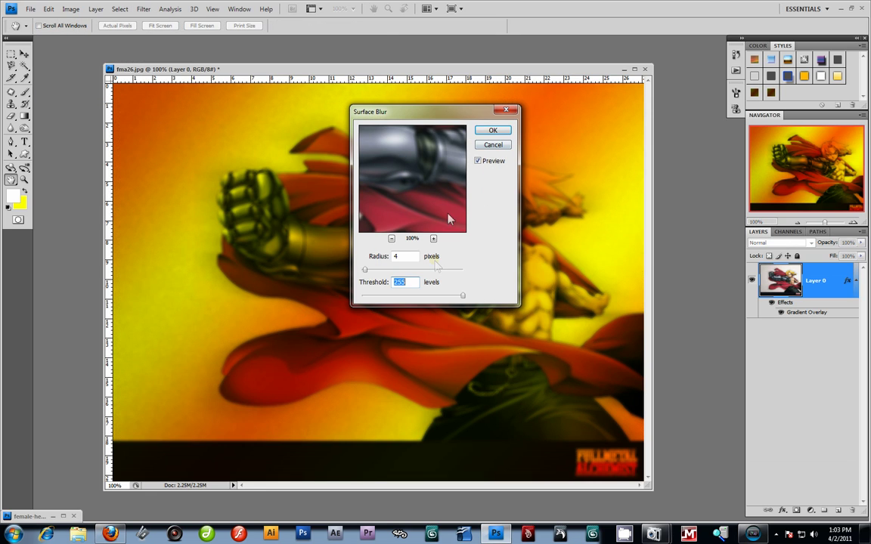
drag(465, 299, 374, 298)
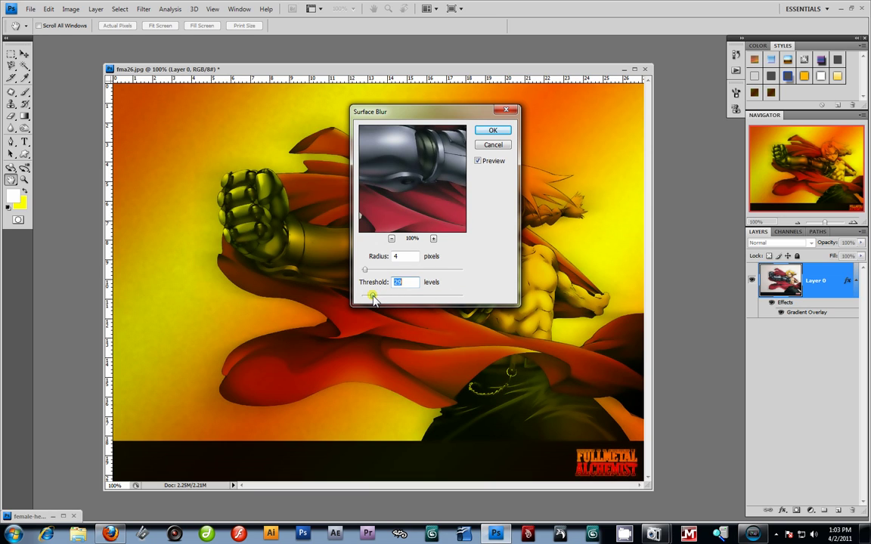
drag(424, 111, 621, 181)
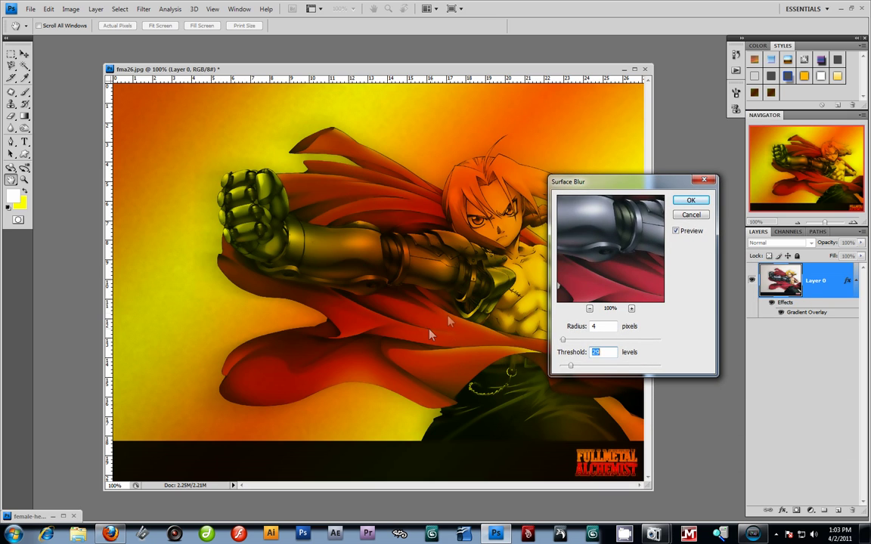
click(691, 200)
key(g)
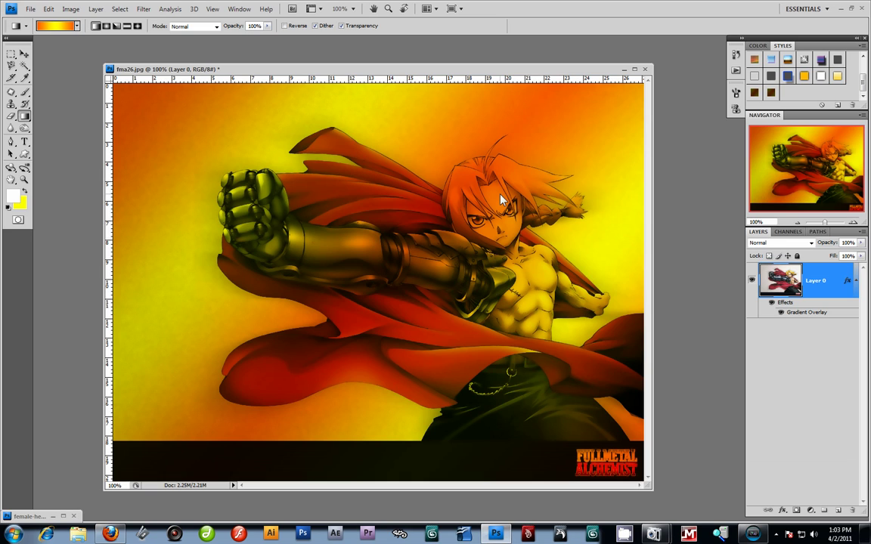
Step: Close fma26.jpg and create a new white RGB document of 8.5 by 11 inches at 300 pixels/inch
key(ctrl+w)
click(458, 197)
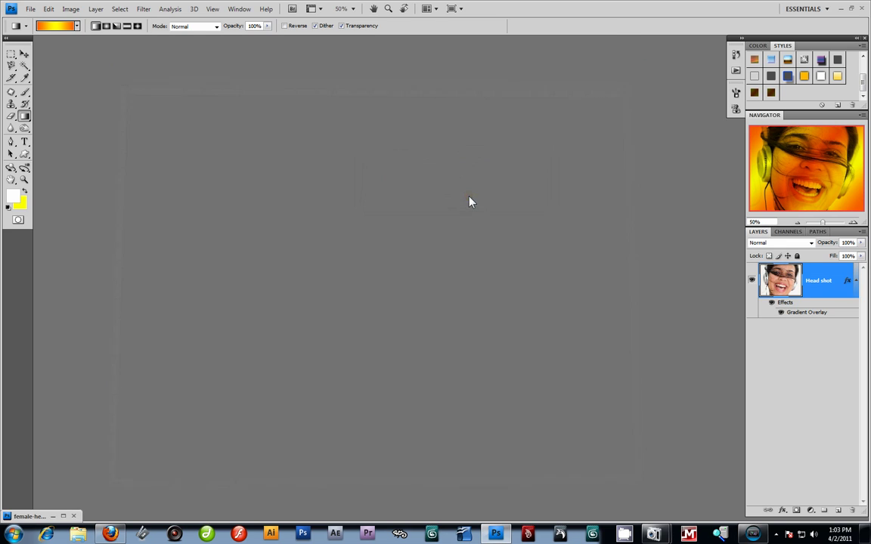
click(31, 9)
click(23, 21)
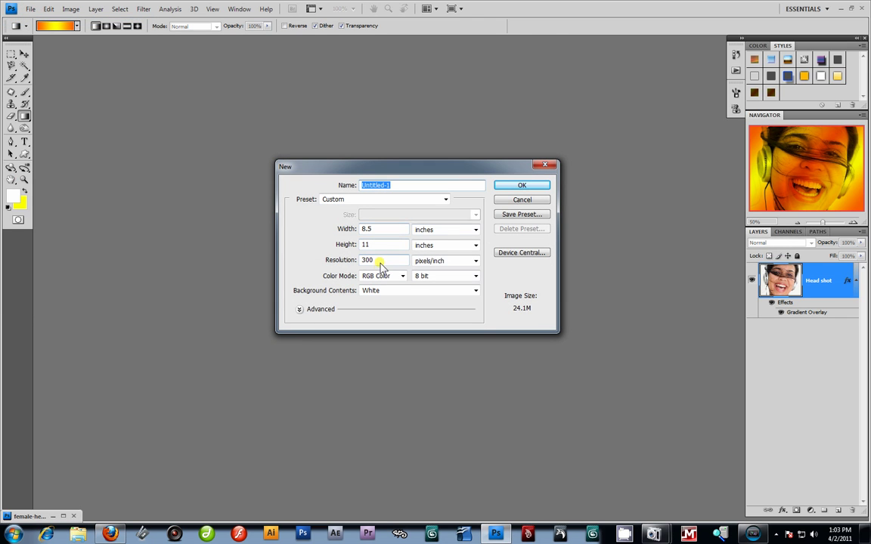
click(512, 187)
drag(339, 55, 510, 58)
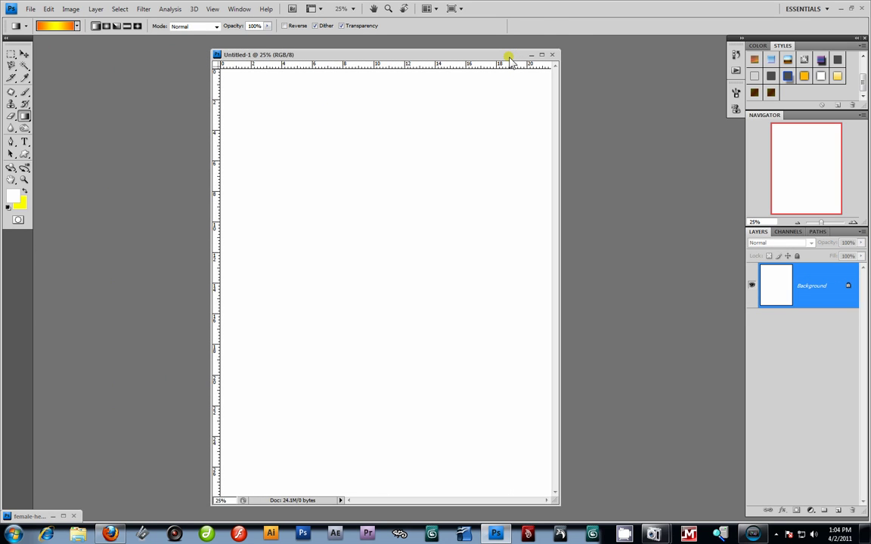
Step: Convert the new document's locked Background into Layer 0 and fill it with black (000000) using the Paint Bucket
double_click(848, 286)
click(517, 258)
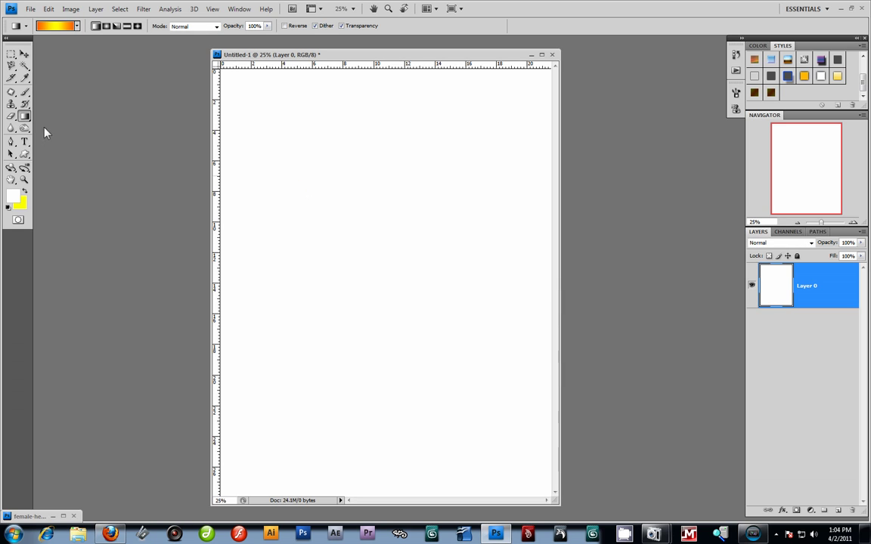
click(13, 196)
click(181, 368)
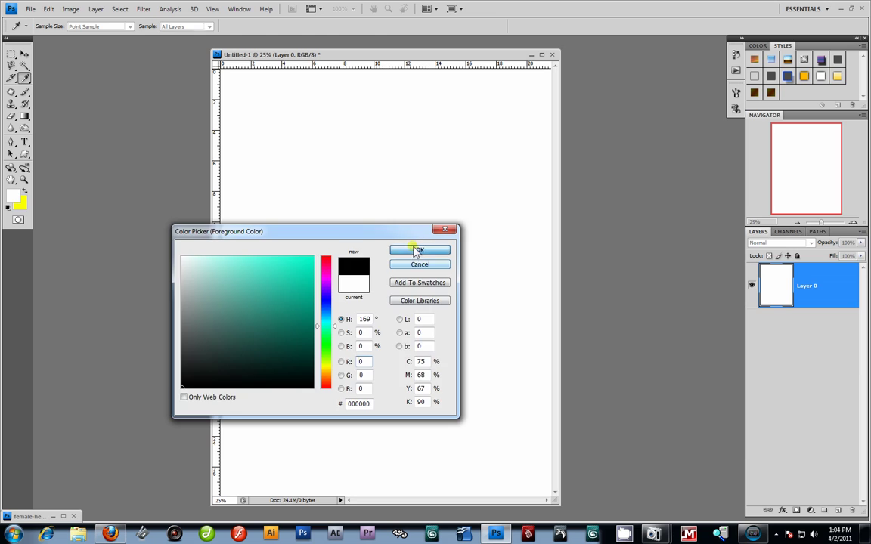
click(417, 249)
right_click(24, 117)
click(75, 125)
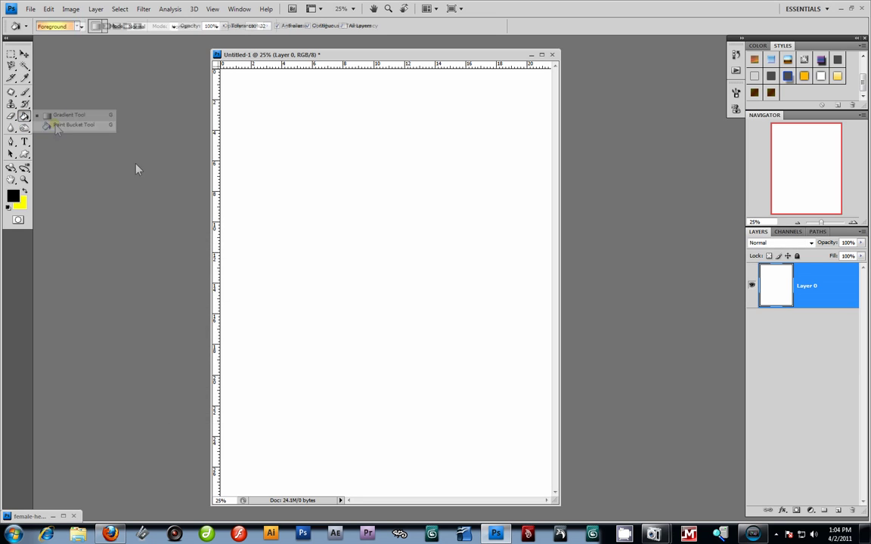
click(245, 259)
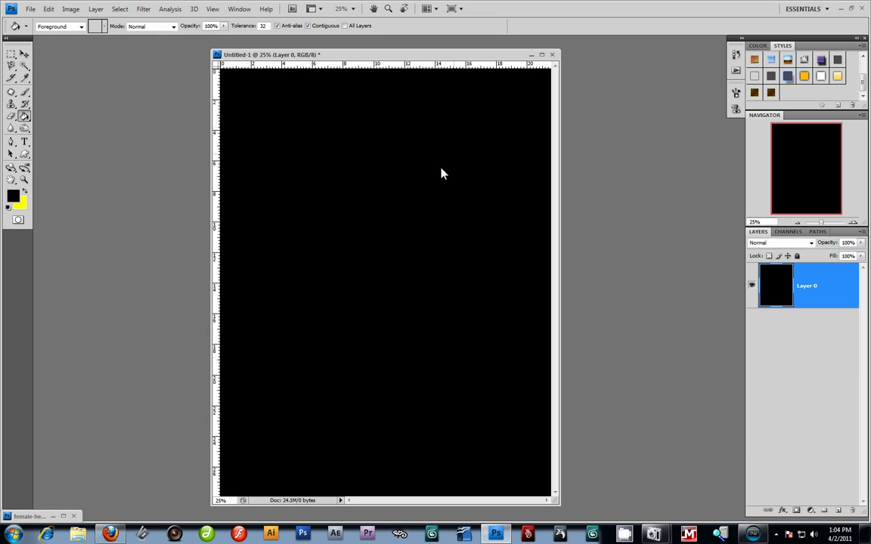
Step: Add a new empty layer, rename the black layer "Background" and lock all of its attributes
click(838, 510)
double_click(806, 333)
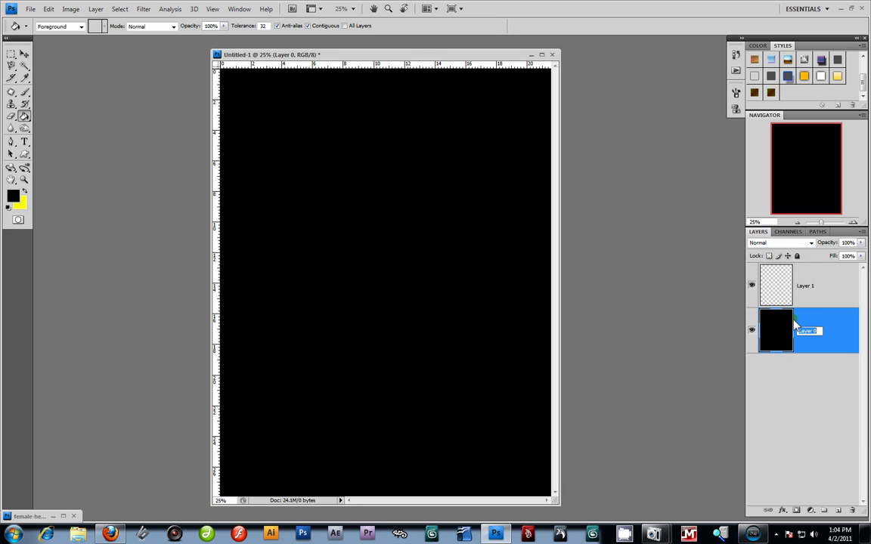
text(Background)
key(Return)
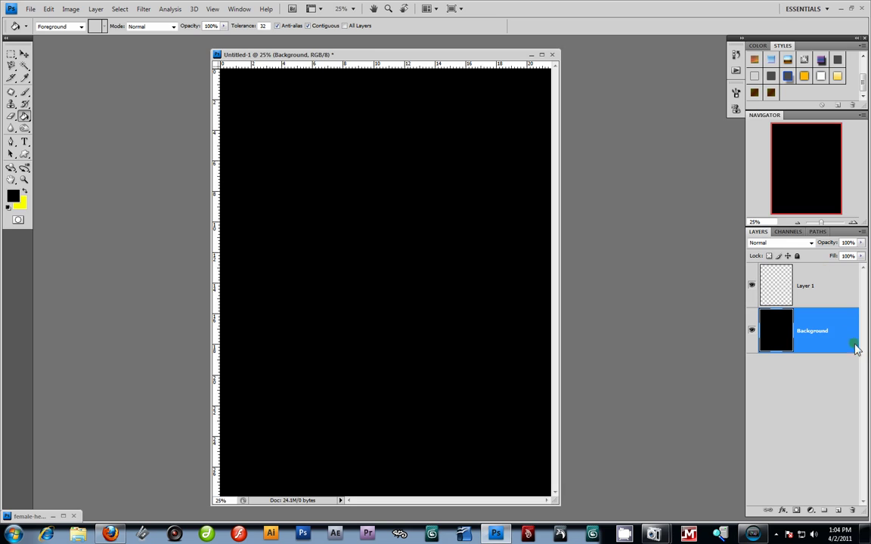
click(797, 256)
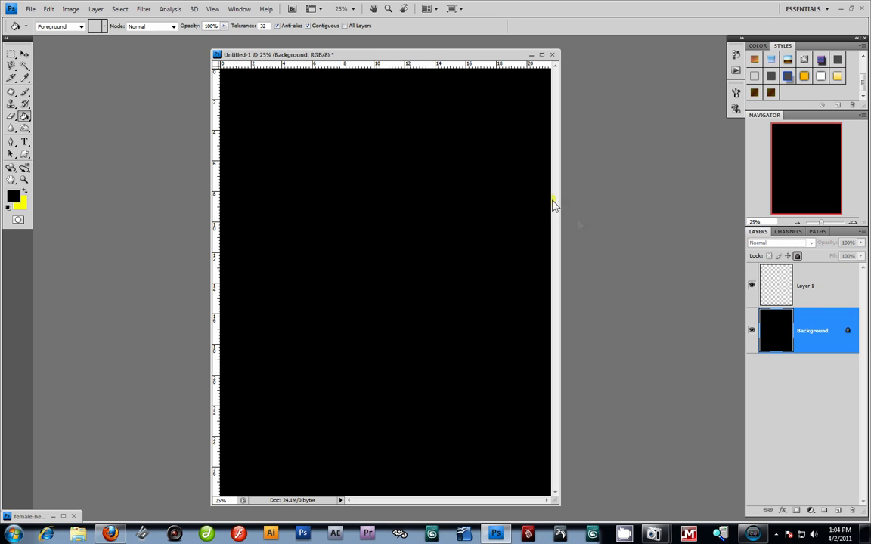
Step: Activate the Brush tool with the 192 px brush tip and try to paint on the locked Background layer
click(24, 92)
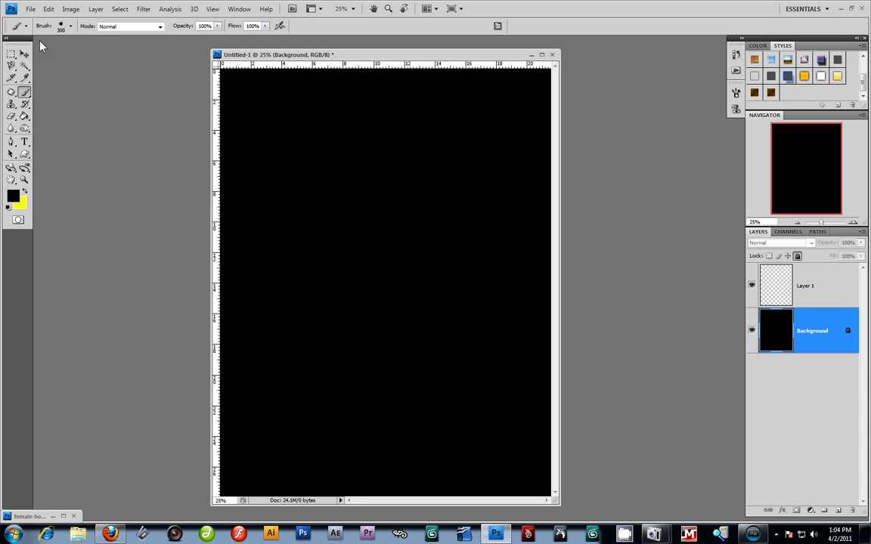
click(71, 26)
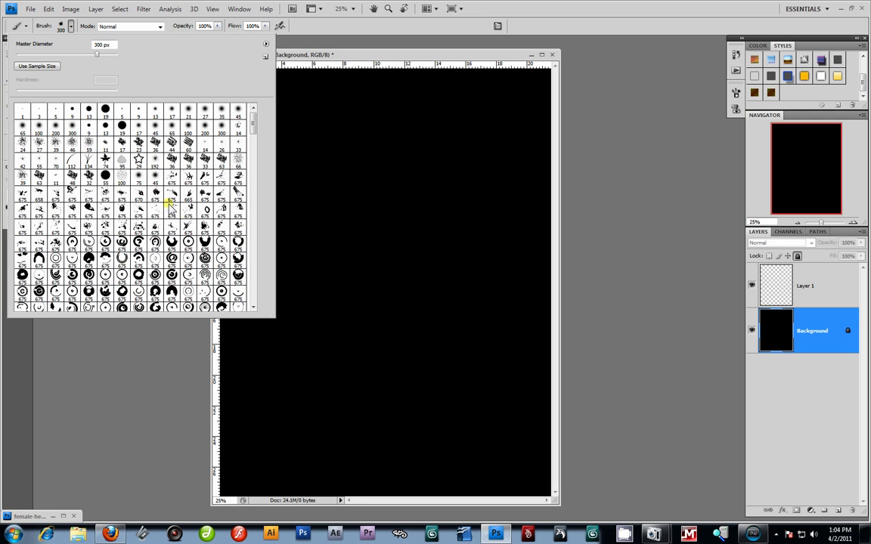
click(154, 159)
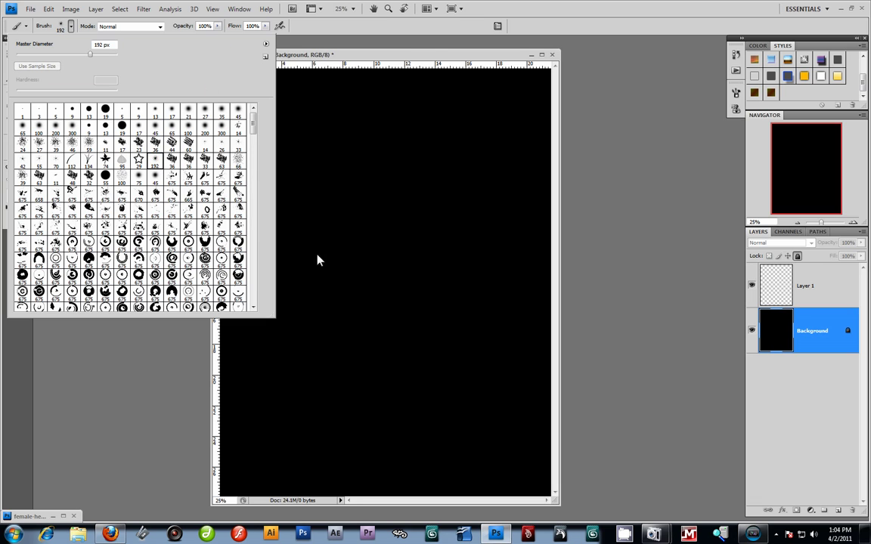
click(306, 64)
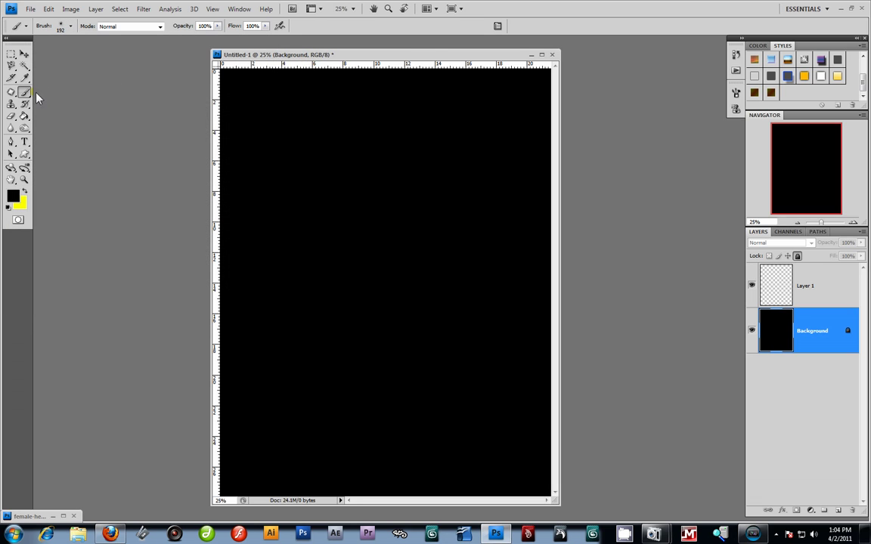
click(280, 259)
click(450, 199)
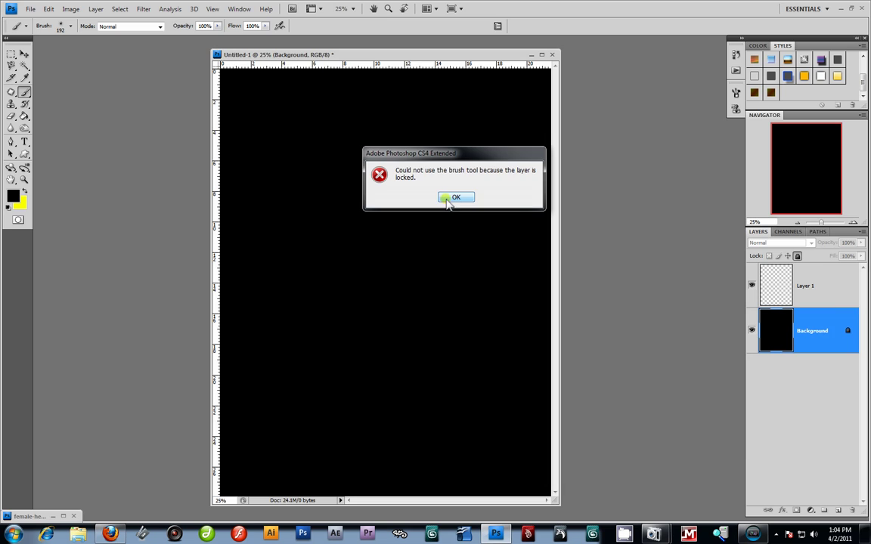
Step: Make Layer 1 active, undo a test brush stroke on it and set the foreground colour to white
click(821, 287)
drag(276, 316, 490, 230)
key(ctrl+z)
click(13, 195)
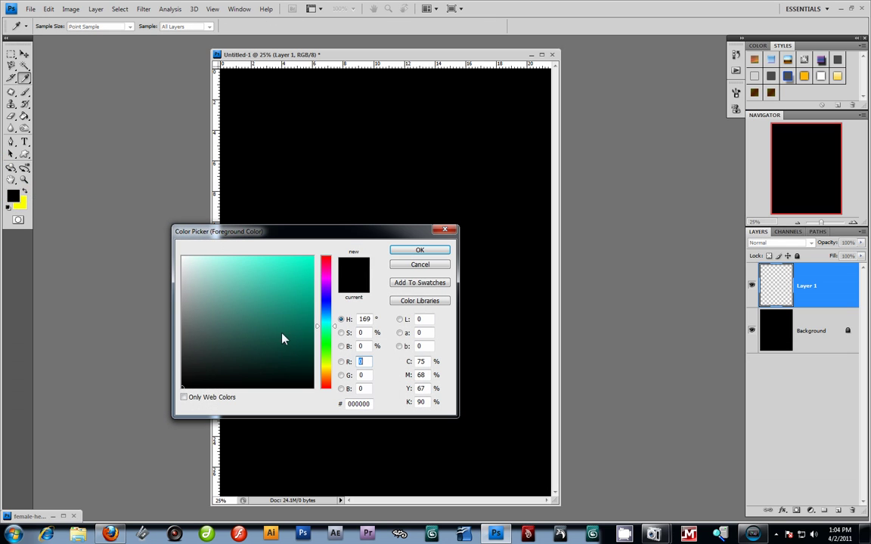
drag(282, 339, 156, 252)
click(440, 252)
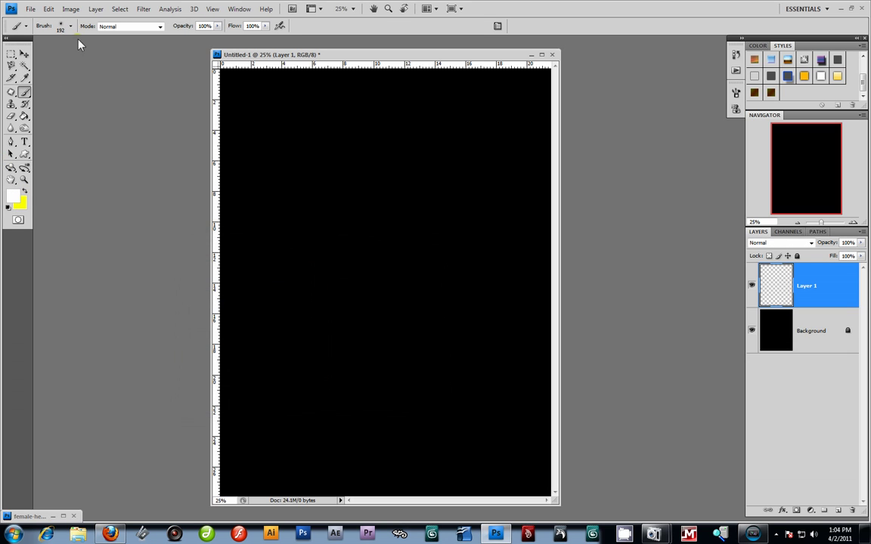
Step: Choose one of the 675 px smoke brush tips near the end of the brush presets
click(71, 25)
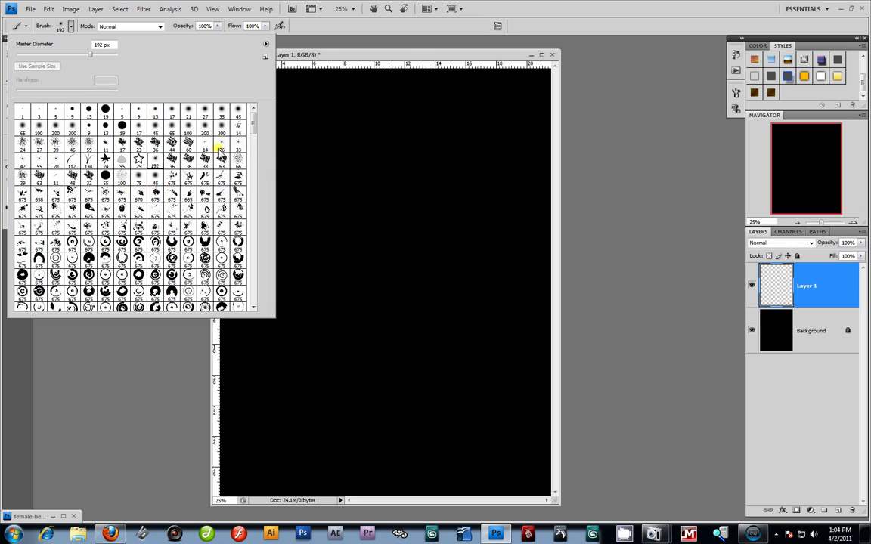
drag(257, 130, 258, 142)
drag(259, 153, 249, 283)
click(88, 286)
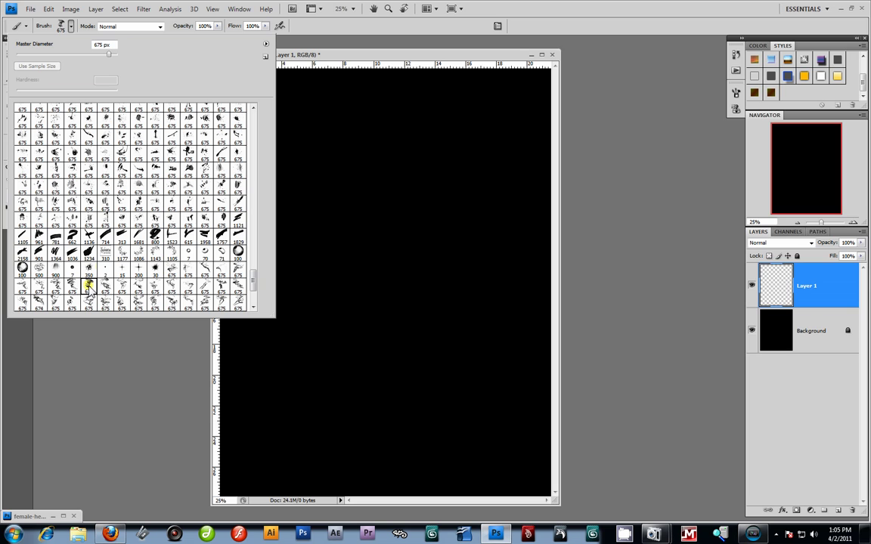
click(435, 58)
Step: Enlarge the smoke brush to 2500 px and stamp one white smoke plume along the right side of the canvas on Layer 1
key(bracketright)
key(bracketright)
key(bracketright)
key(bracketright)
key(bracketright)
key(bracketright)
key(bracketright)
key(bracketright)
key(bracketright)
key(bracketright)
key(bracketright)
key(bracketright)
key(bracketright)
key(bracketright)
key(bracketright)
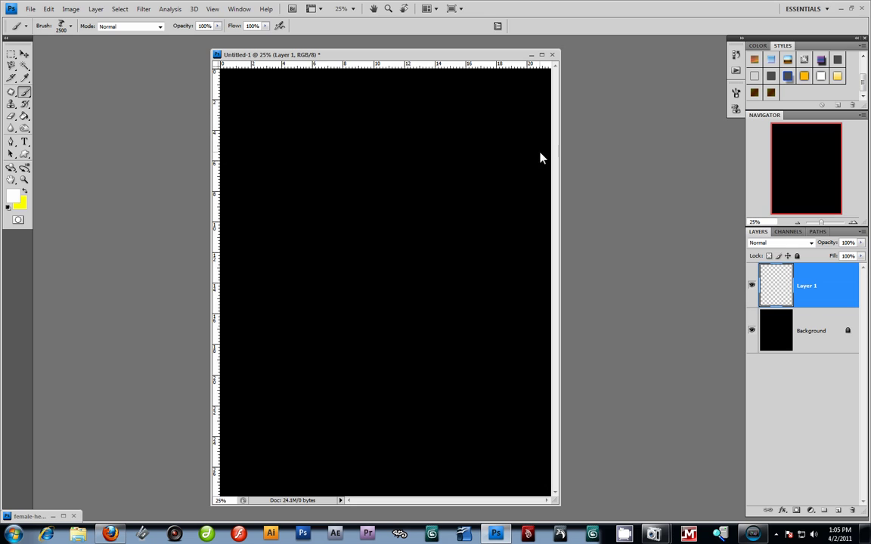
drag(214, 52, 176, 38)
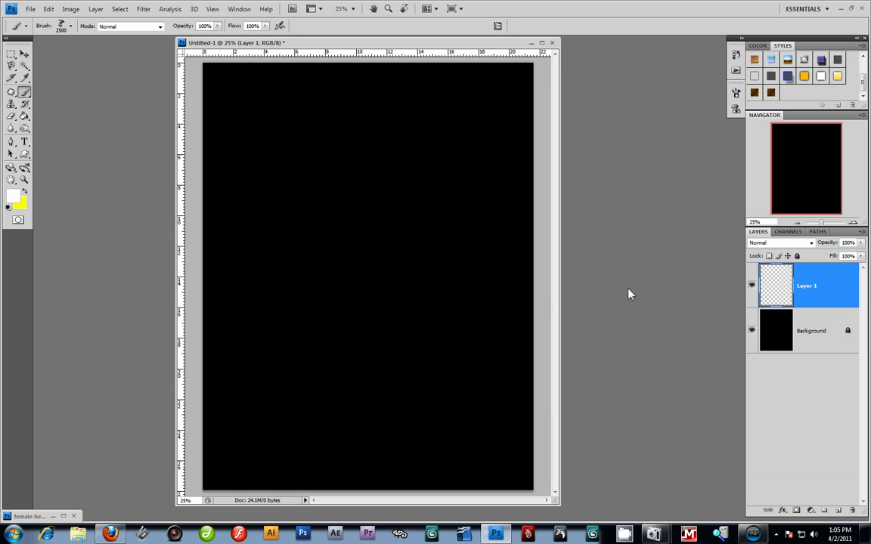
click(478, 334)
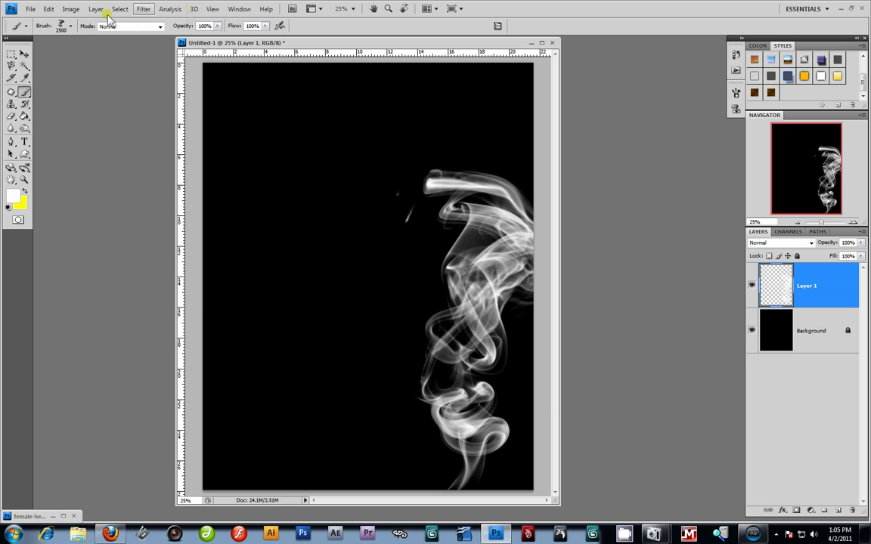
Step: Pick another 675 px smoke brush tip, enlarge it to 2500 px and stamp a second plume beside the first one
click(64, 26)
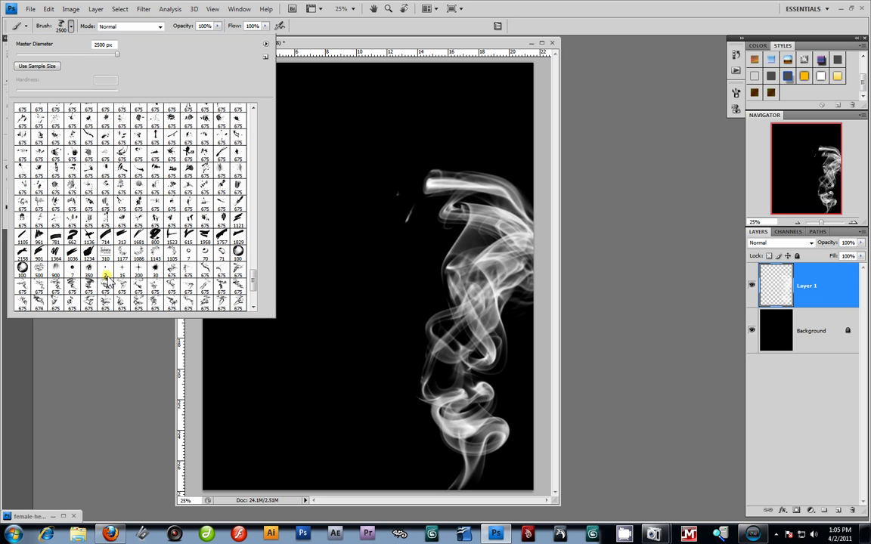
click(21, 285)
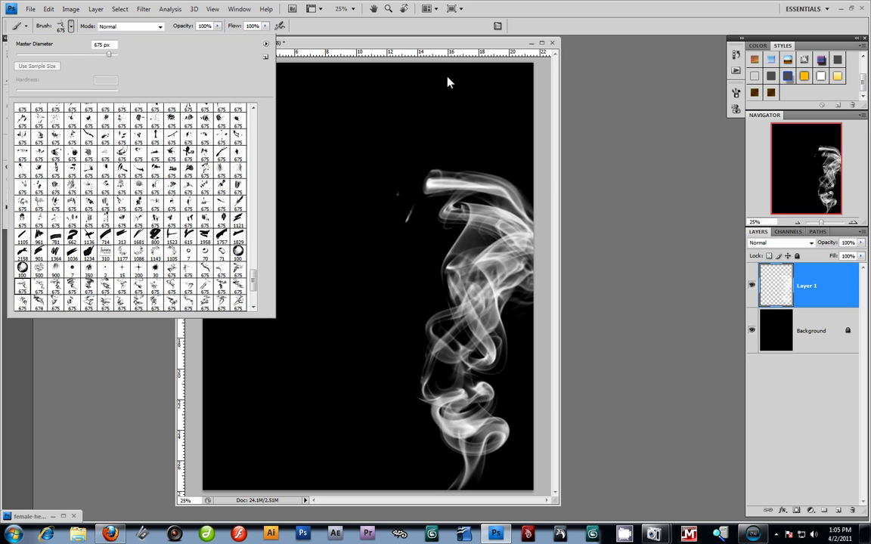
click(449, 43)
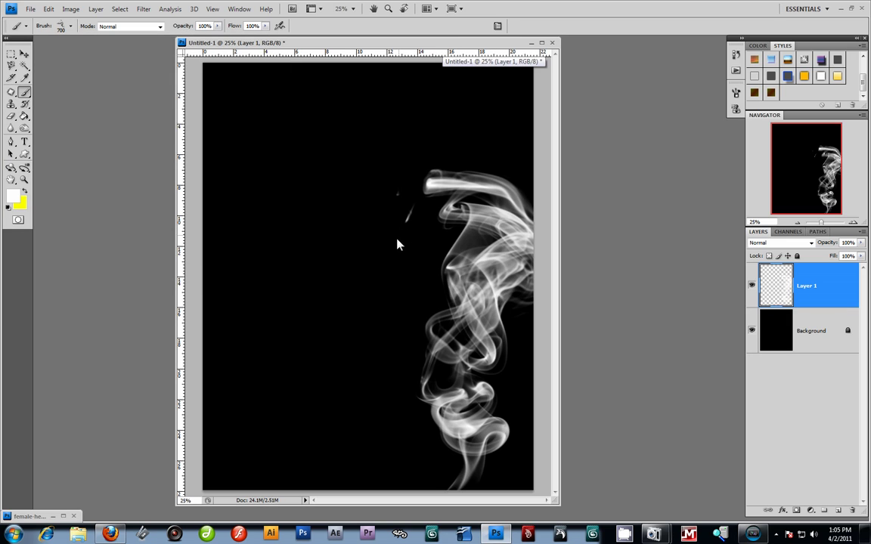
click(355, 310)
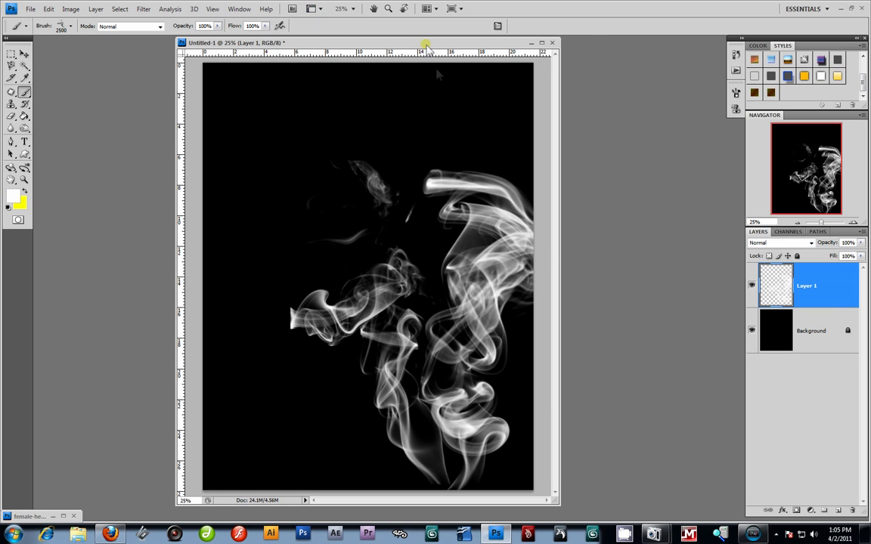
Step: Check the smoke layer by toggling its visibility, and rename Layer 1 as Smoke
click(752, 286)
click(753, 286)
double_click(806, 286)
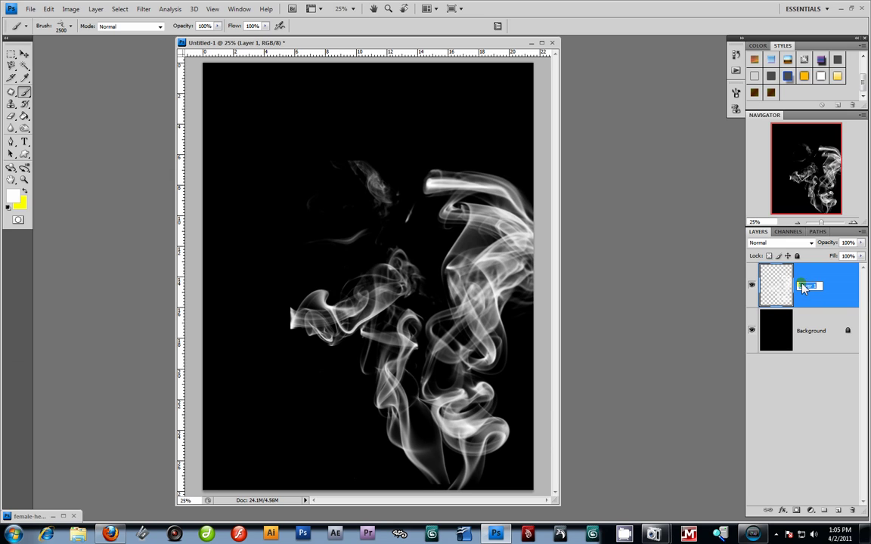
key(Return)
Step: Add a Gradient Overlay effect to the Smoke layer
double_click(850, 286)
drag(706, 194, 688, 141)
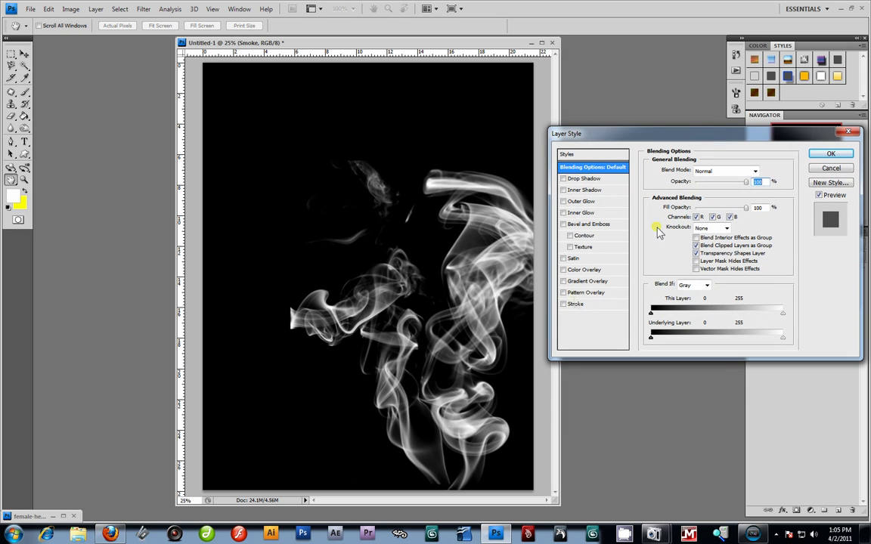
click(567, 284)
click(580, 282)
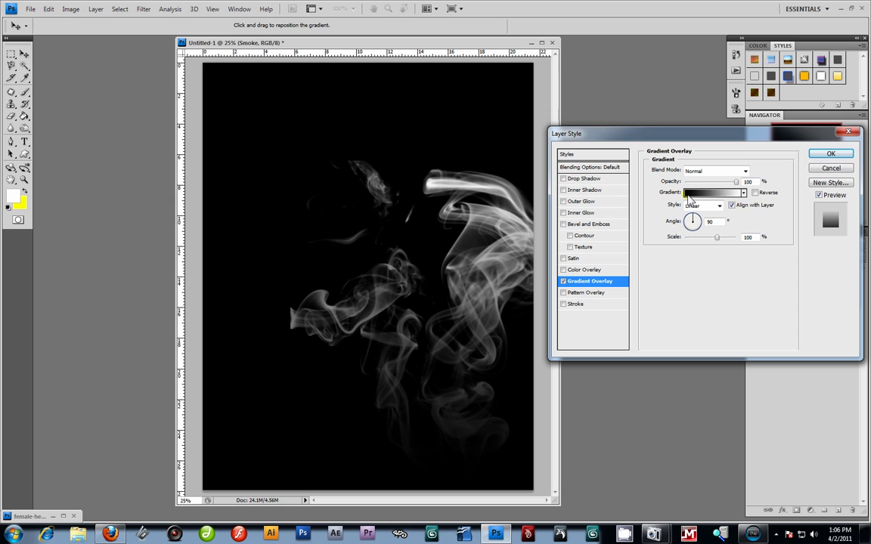
Step: Try out the Reverse option on the Smoke layer's Gradient Overlay
click(754, 194)
click(756, 195)
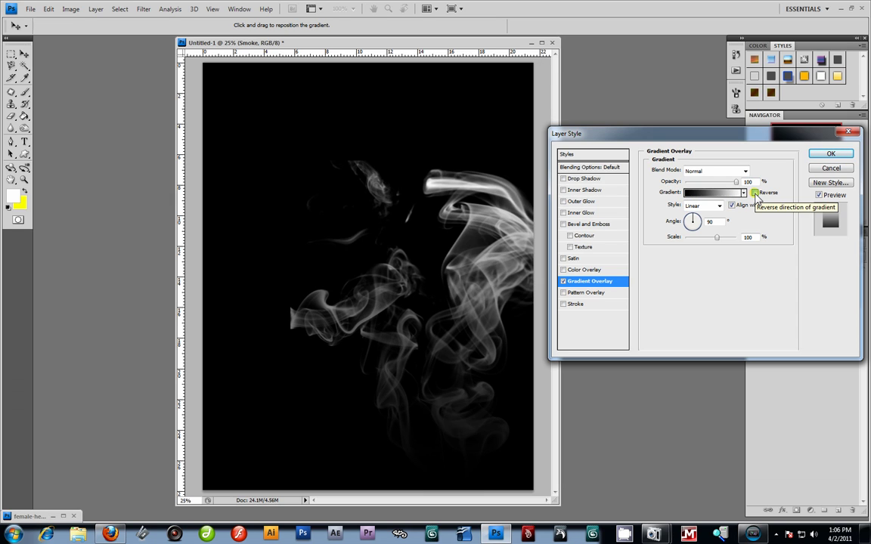
click(755, 195)
click(755, 195)
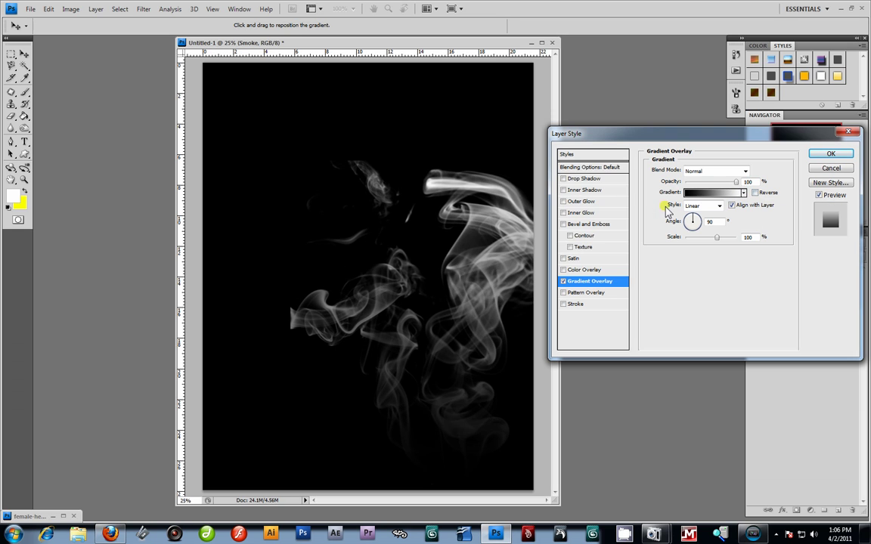
Step: Set the Gradient Overlay's gradient to the Spectrum preset
click(711, 193)
drag(572, 198, 645, 188)
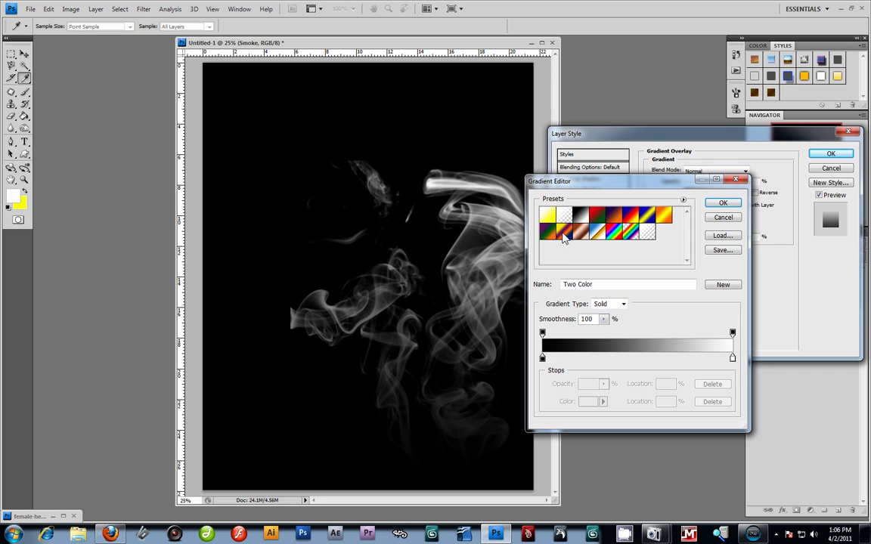
click(619, 233)
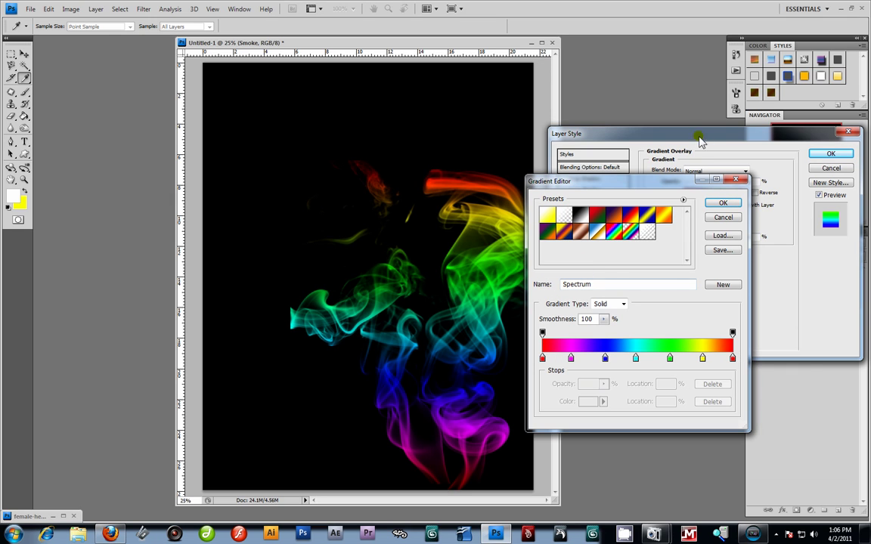
drag(662, 185, 703, 146)
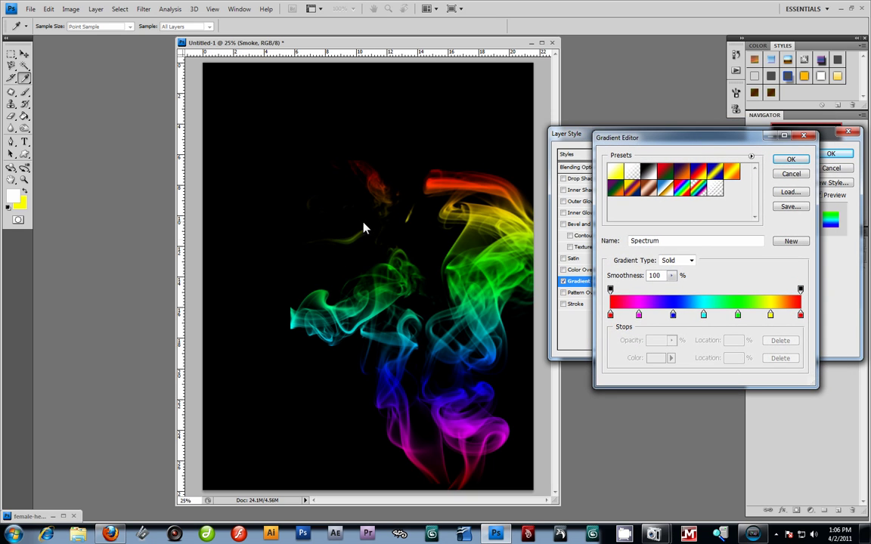
click(791, 159)
Step: Set the Gradient Overlay's angle to 144° and apply the layer style to the Smoke layer
click(696, 219)
mouse_move(697, 219)
mouse_down()
mouse_move(687, 233)
mouse_move(689, 225)
mouse_up()
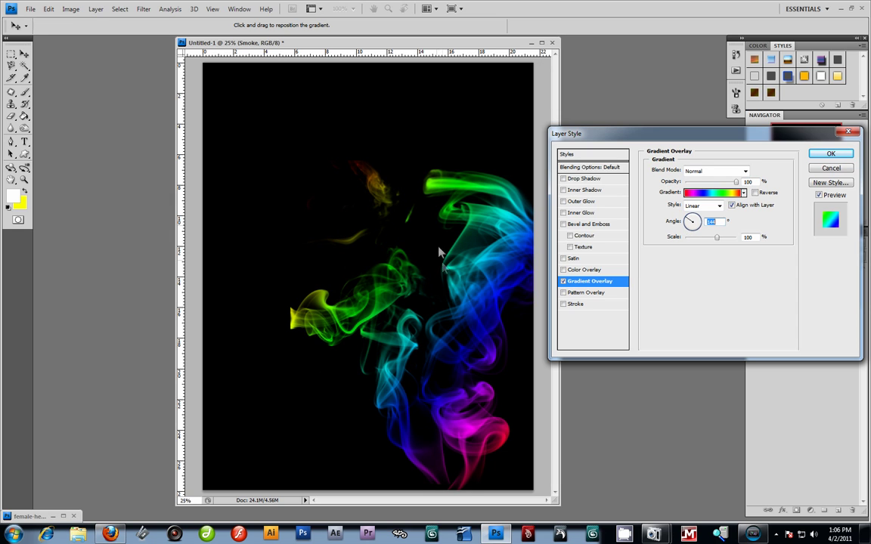
drag(767, 133, 679, 214)
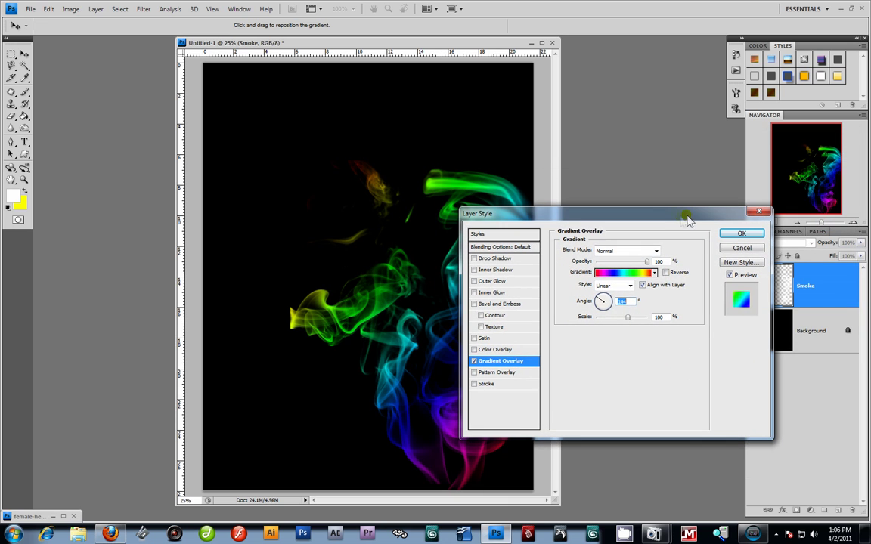
click(742, 234)
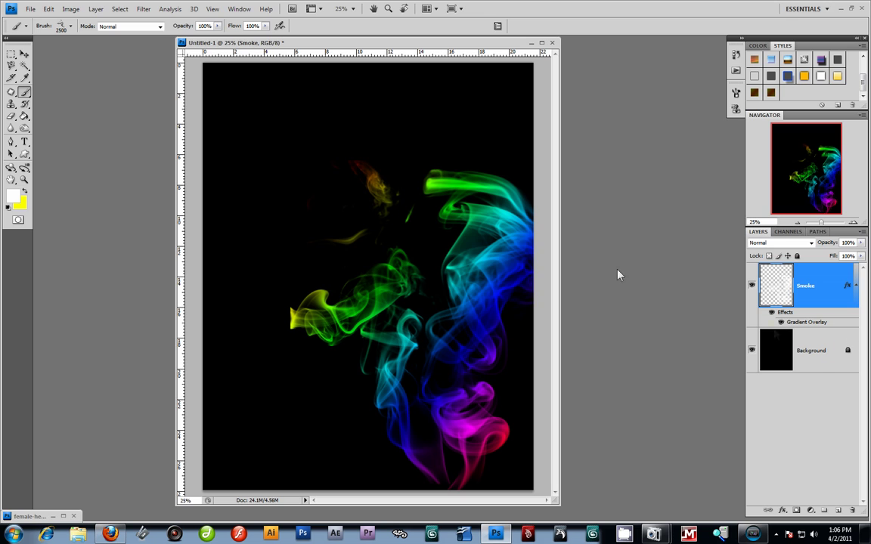
Step: Try an Outer Glow on the Smoke layer with the magenta colour ff00d2
click(847, 285)
click(847, 288)
drag(548, 202, 639, 176)
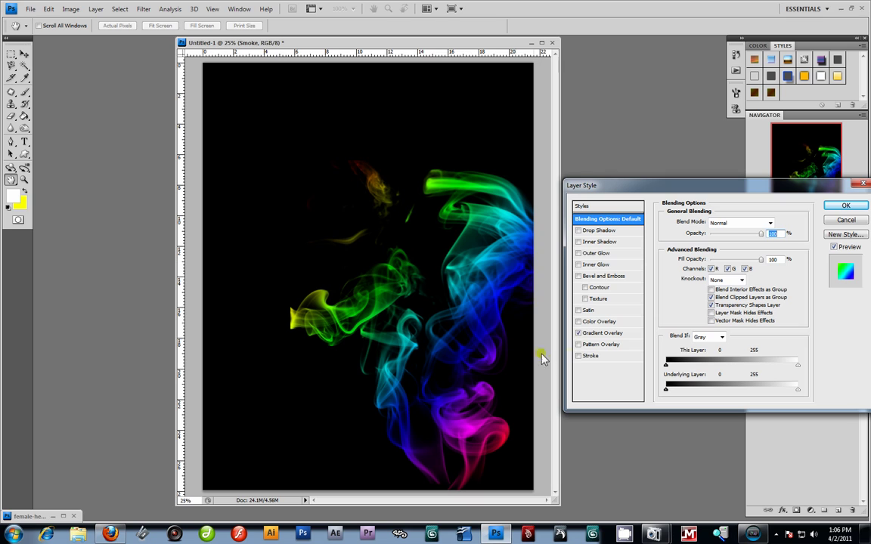
click(578, 253)
click(597, 253)
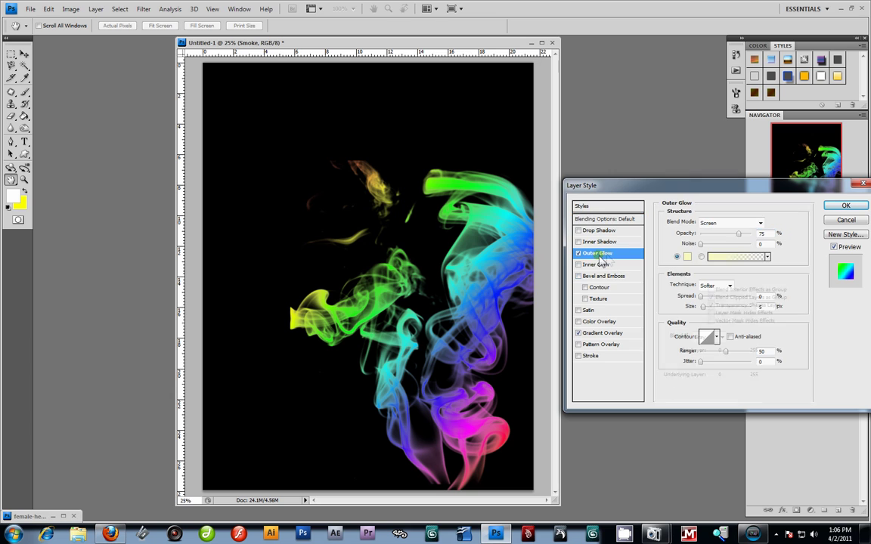
click(689, 257)
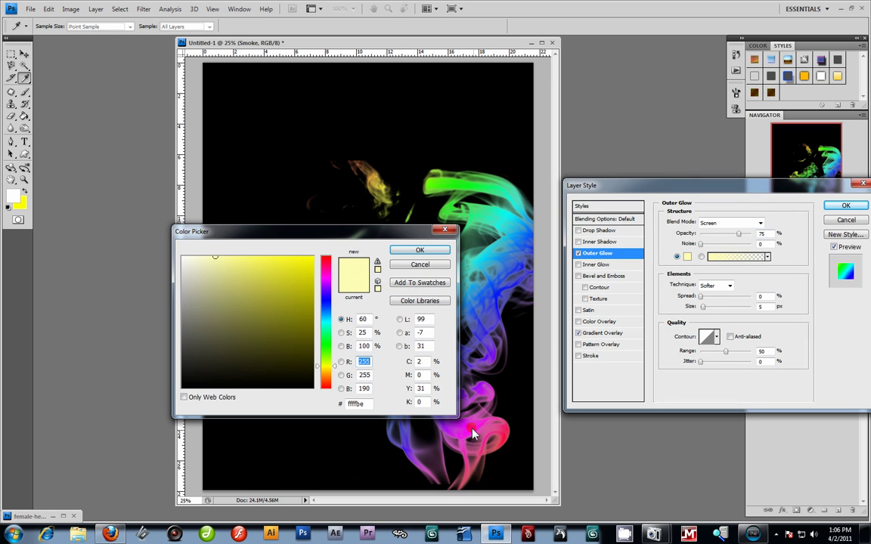
click(326, 273)
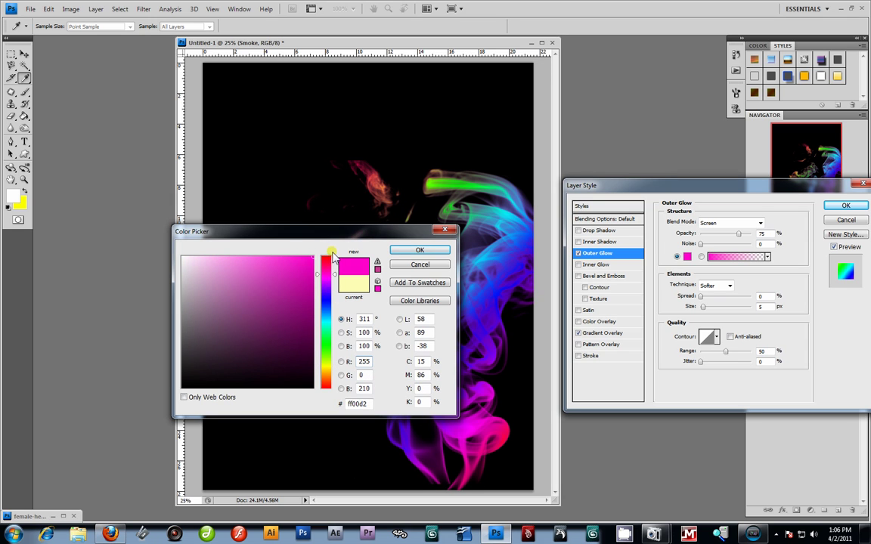
click(419, 250)
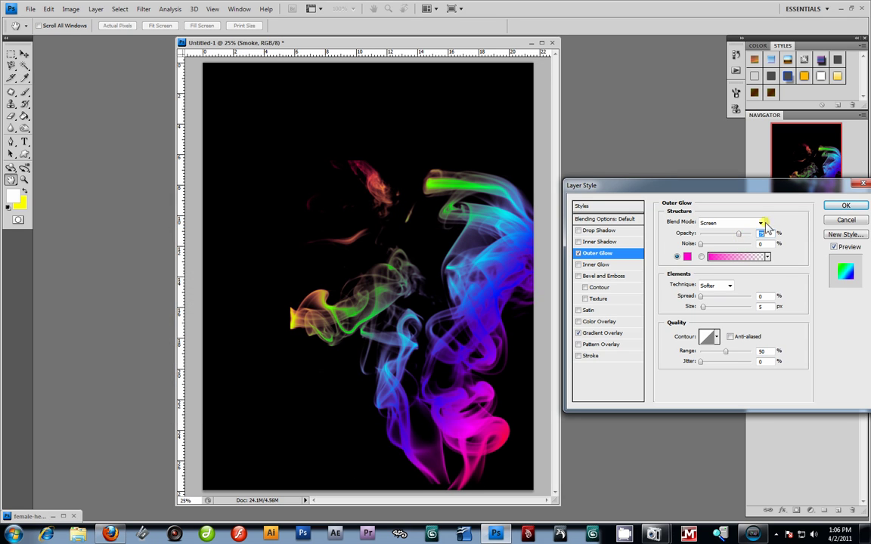
Step: Try the Outer Glow with the Normal blend mode and a size of 54 px
click(760, 223)
click(677, 199)
click(740, 239)
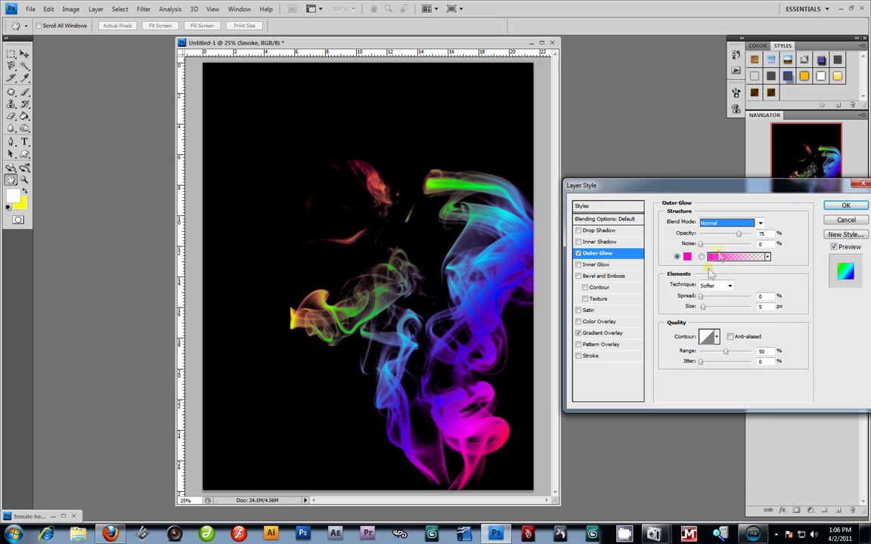
drag(702, 297, 713, 309)
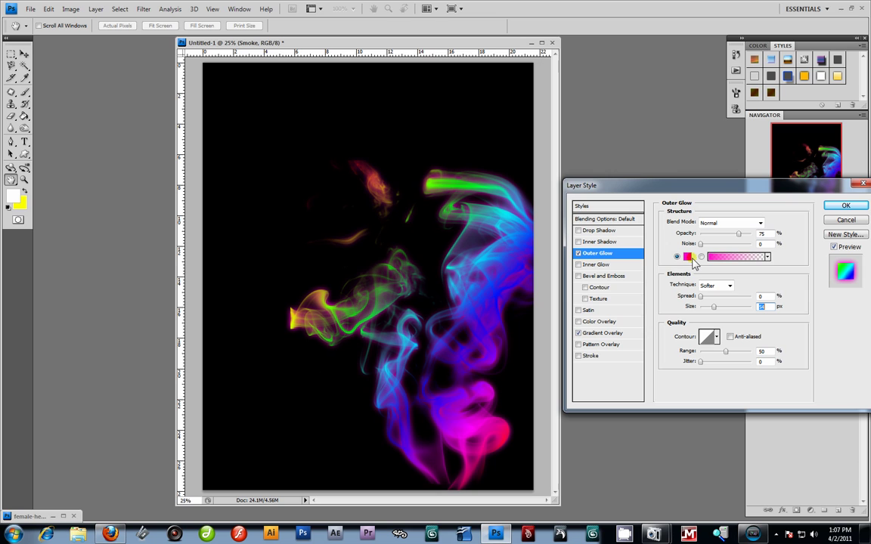
Step: Try the Blue, Red, Yellow and Foreground to Background gradient presets on the Outer Glow, and discard the gradient change
click(733, 258)
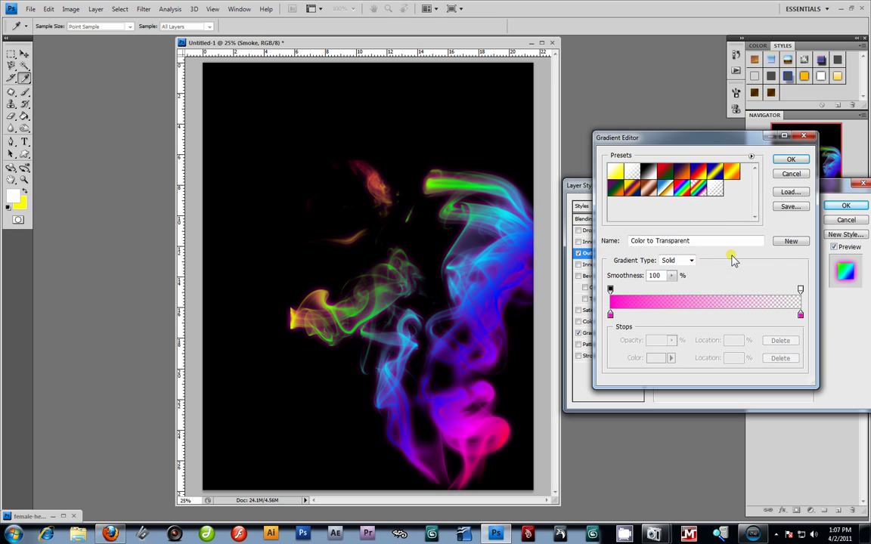
click(672, 171)
click(697, 175)
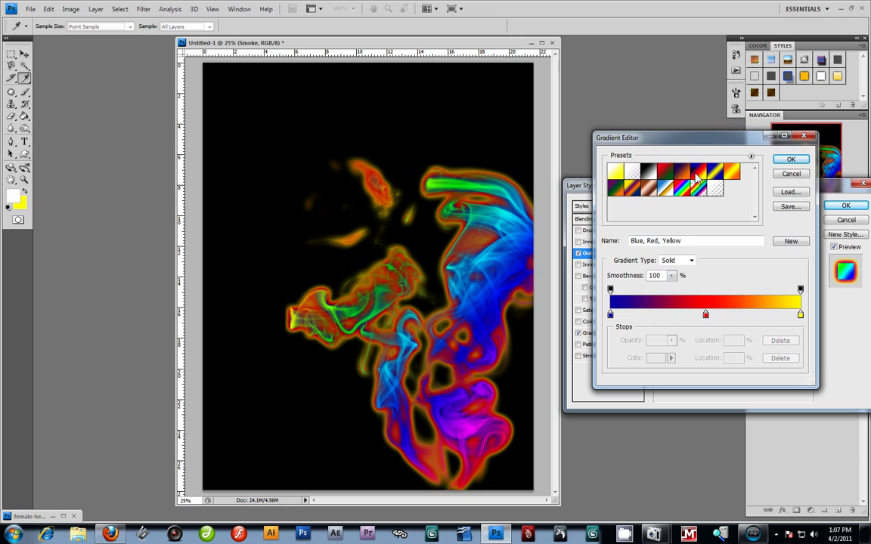
click(622, 173)
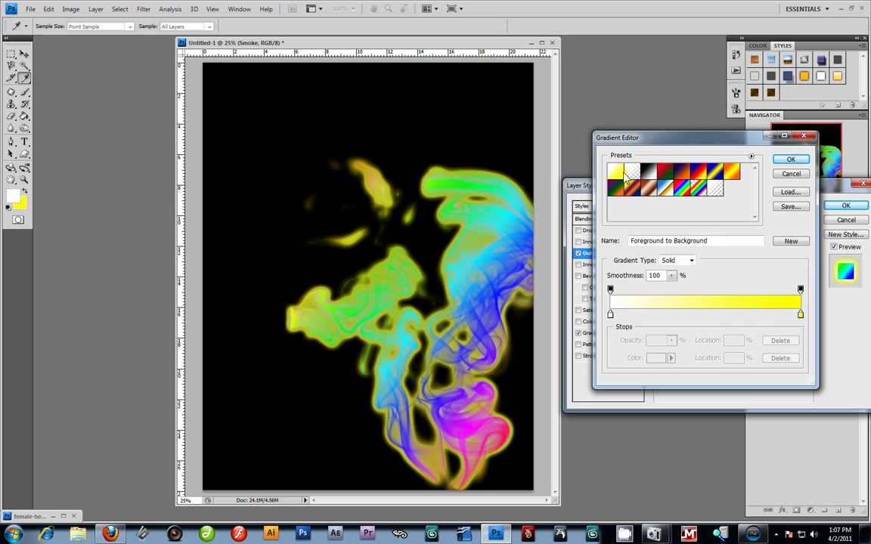
click(791, 173)
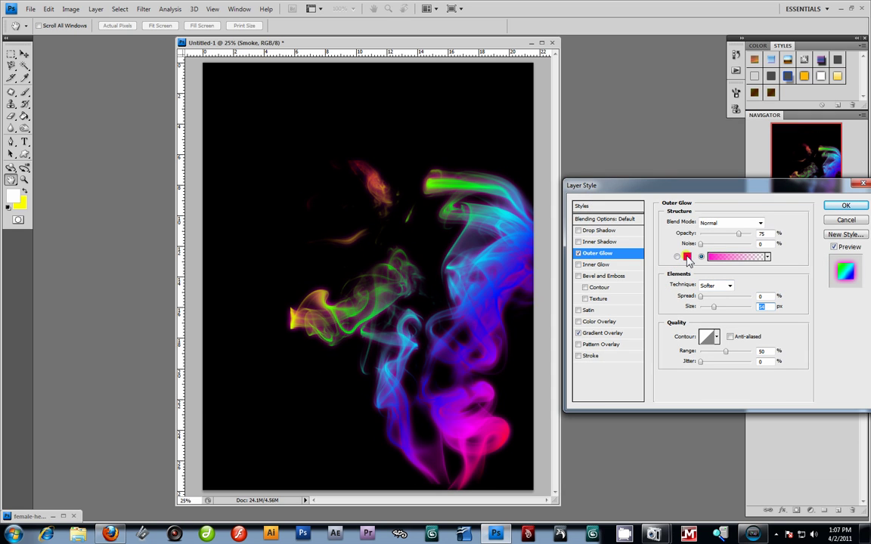
Step: Try the cyan colour 00d2ff on the Outer Glow, and discard all Outer Glow changes to the Smoke layer
click(687, 257)
click(325, 318)
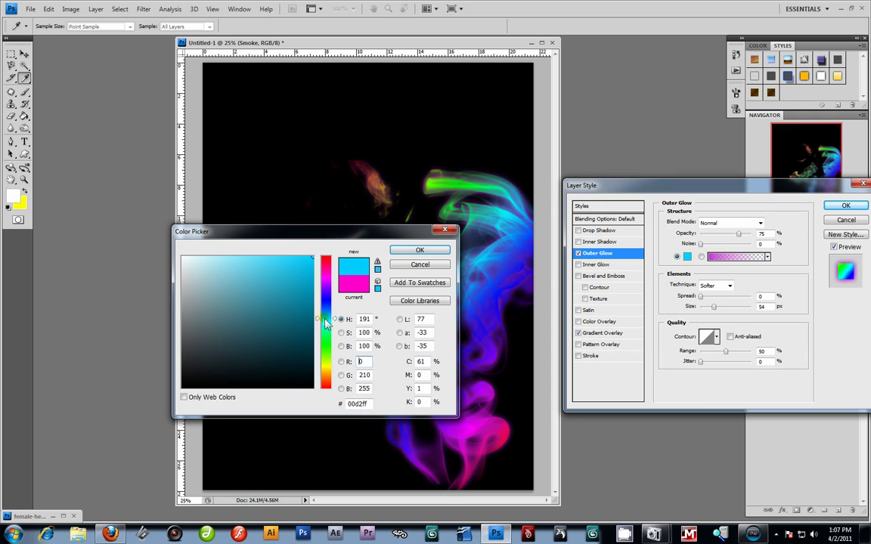
drag(388, 238, 247, 263)
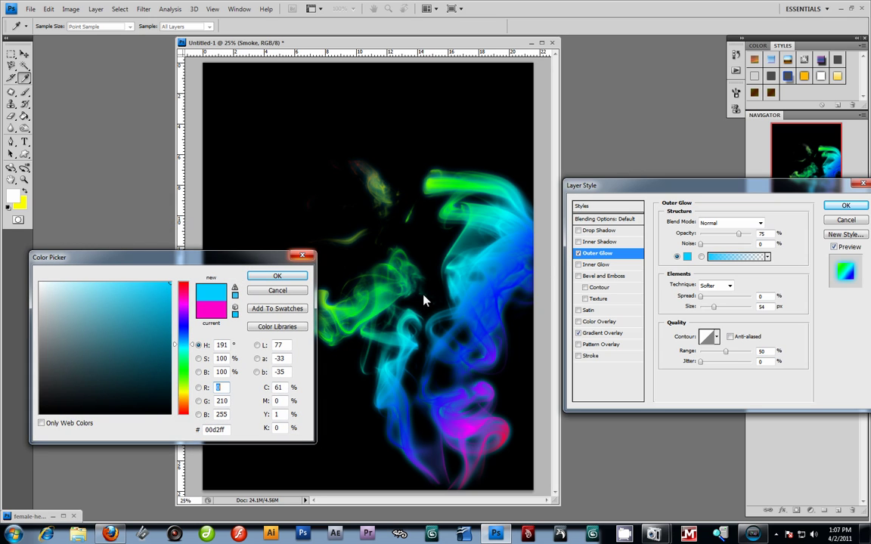
click(274, 276)
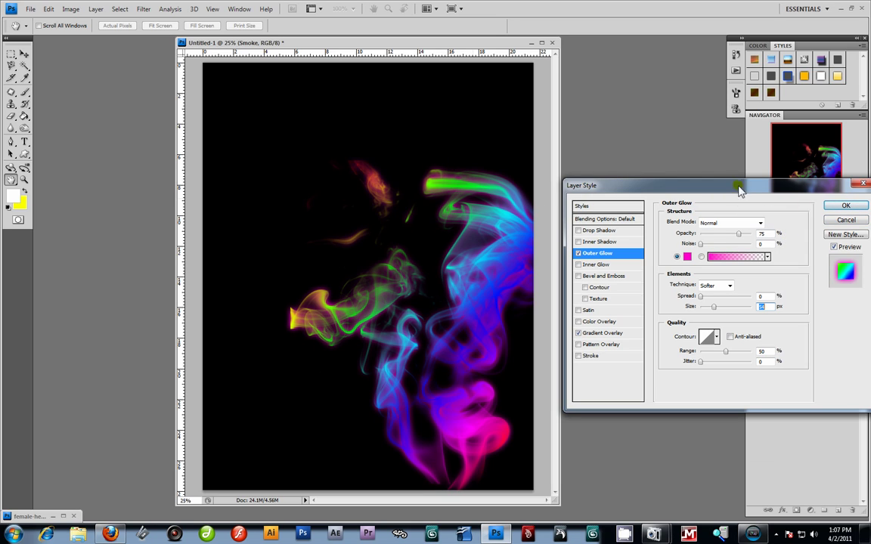
click(846, 220)
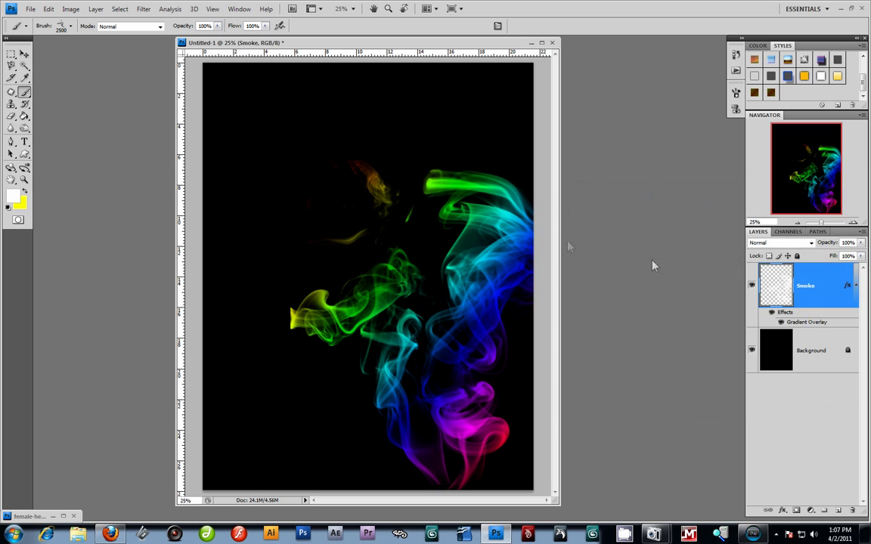
Step: Hide the Smoke layer and create a new empty layer above it
click(751, 285)
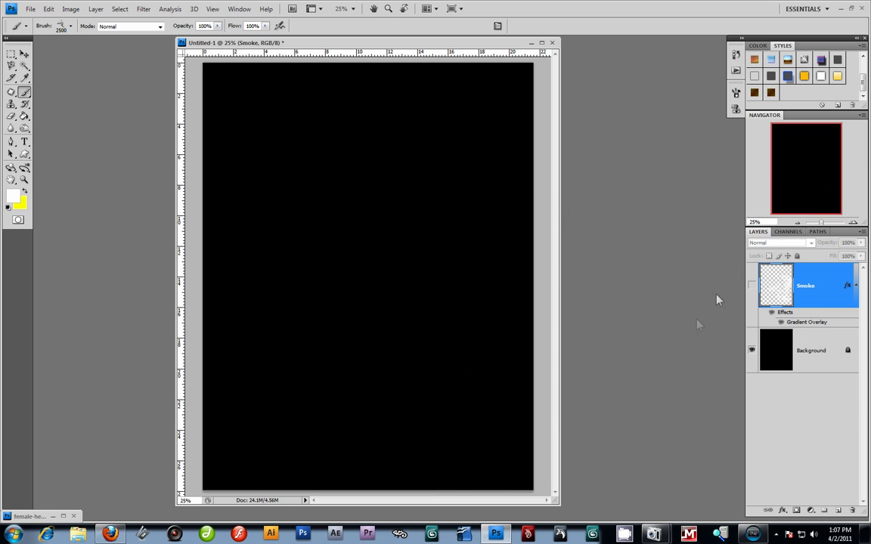
click(825, 511)
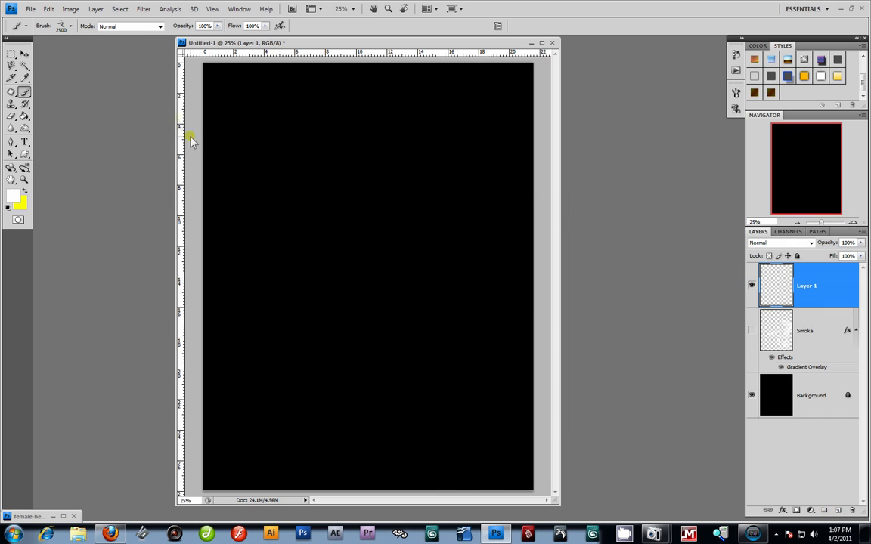
Step: Choose the 223 px brush tip in the last row of the brush presets
click(70, 25)
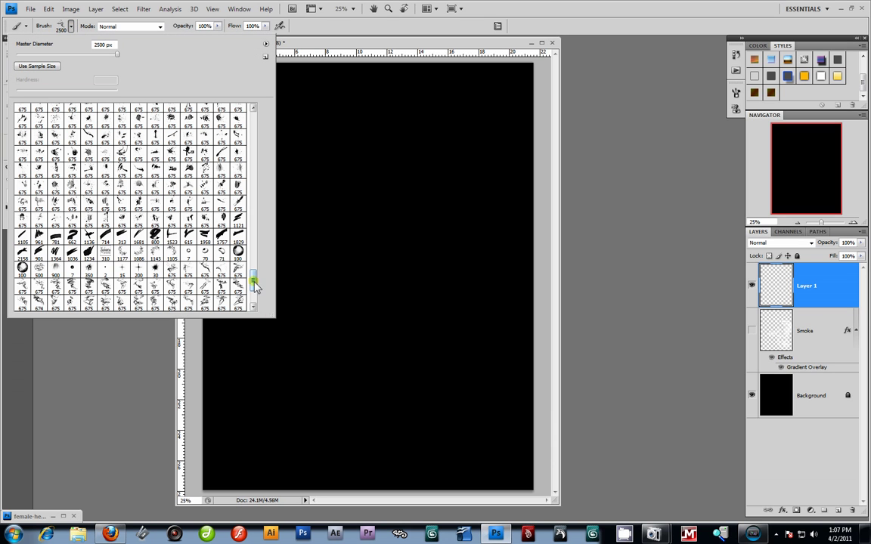
drag(254, 286, 255, 302)
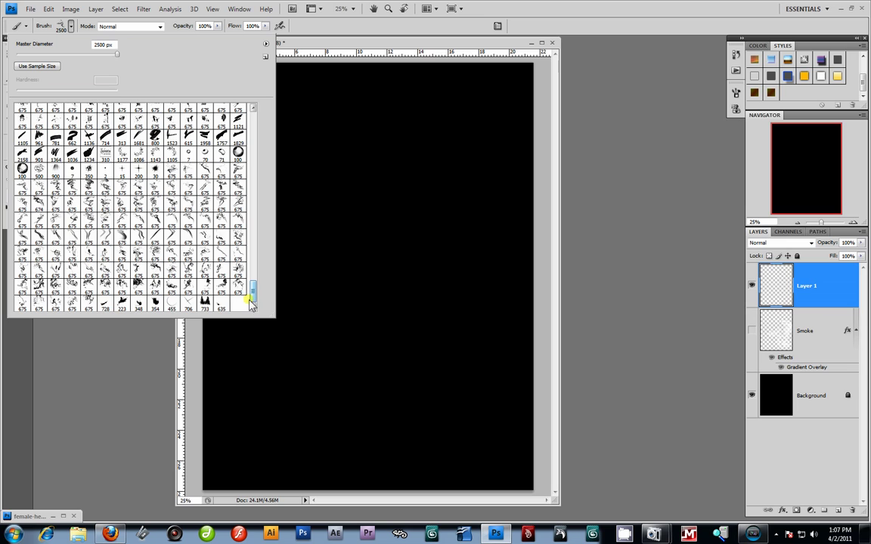
click(122, 302)
click(454, 38)
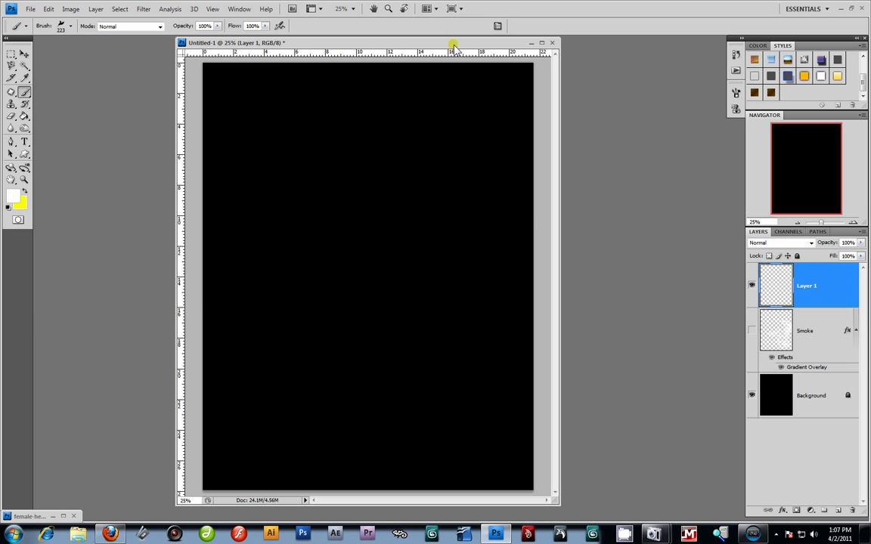
Step: Stamp white splatter on Layer 1 with the current brush at 1700 px right of centre and the 354 px tip at 1900 px left of centre
click(414, 291)
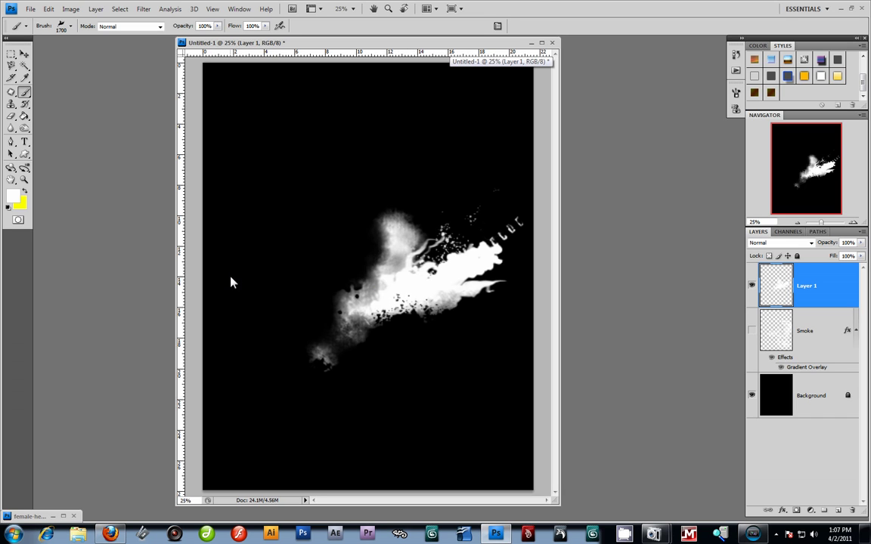
click(62, 27)
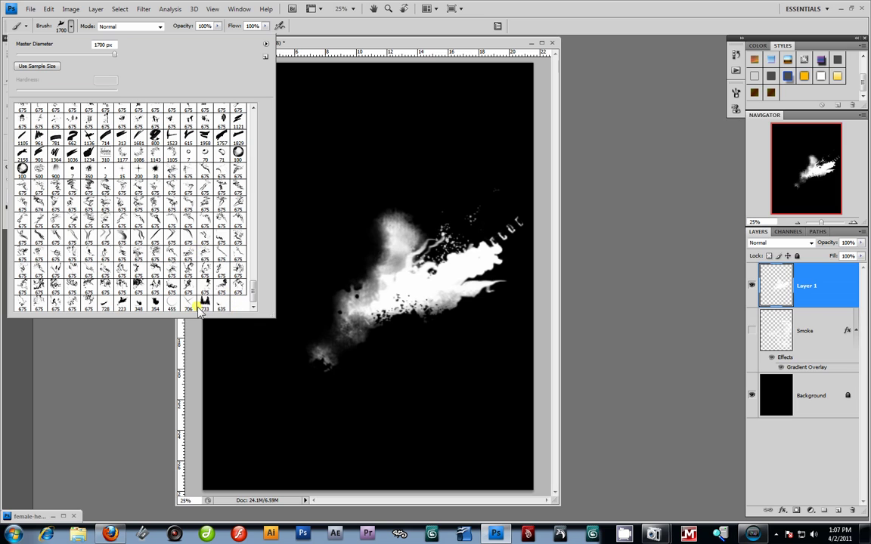
click(156, 306)
click(387, 42)
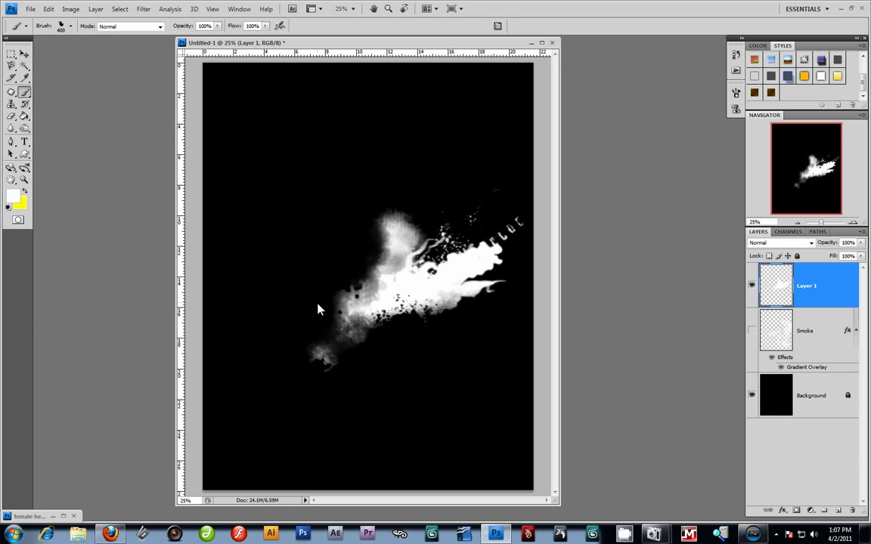
key(bracketright)
key(bracketright)
key(bracketright)
key(bracketright)
key(bracketright)
key(bracketright)
key(bracketright)
key(bracketright)
key(bracketright)
key(bracketright)
key(bracketright)
key(bracketright)
key(bracketright)
key(bracketright)
key(bracketright)
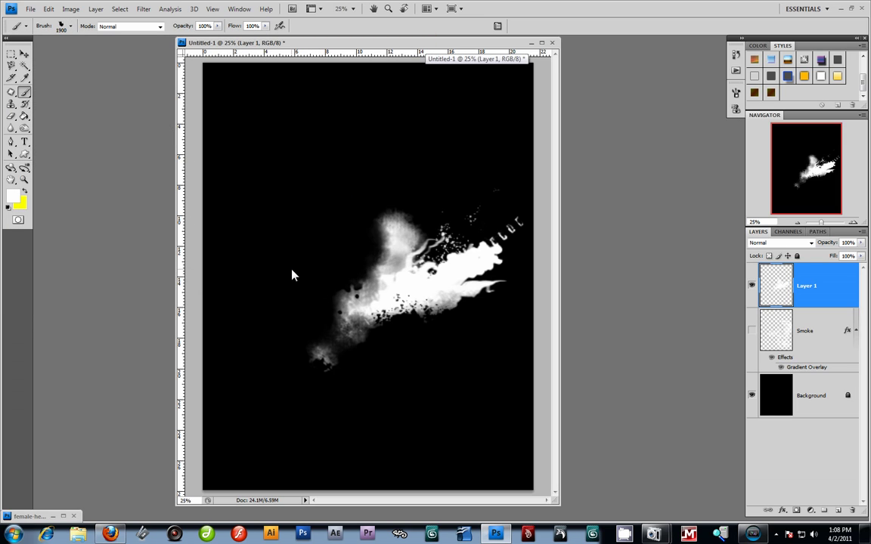
click(286, 285)
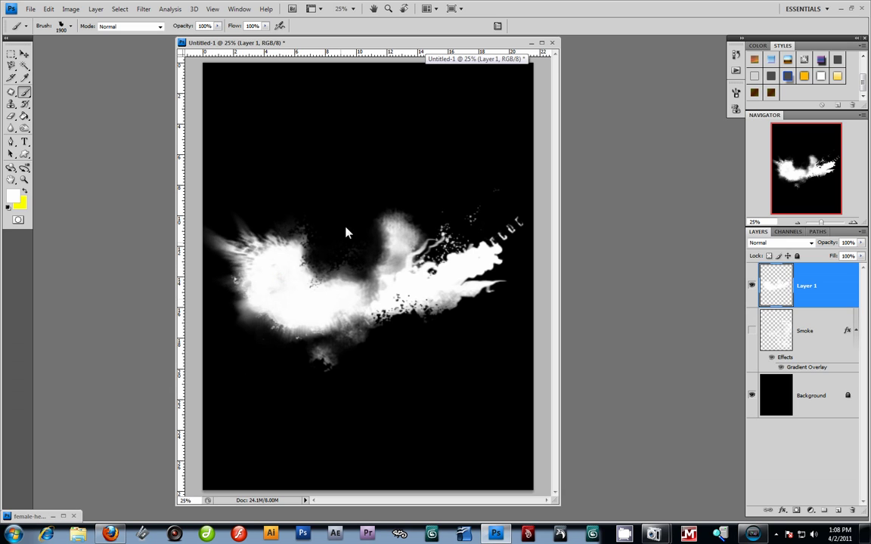
Step: Move the painted splatter slightly down and to the right on the canvas
click(23, 56)
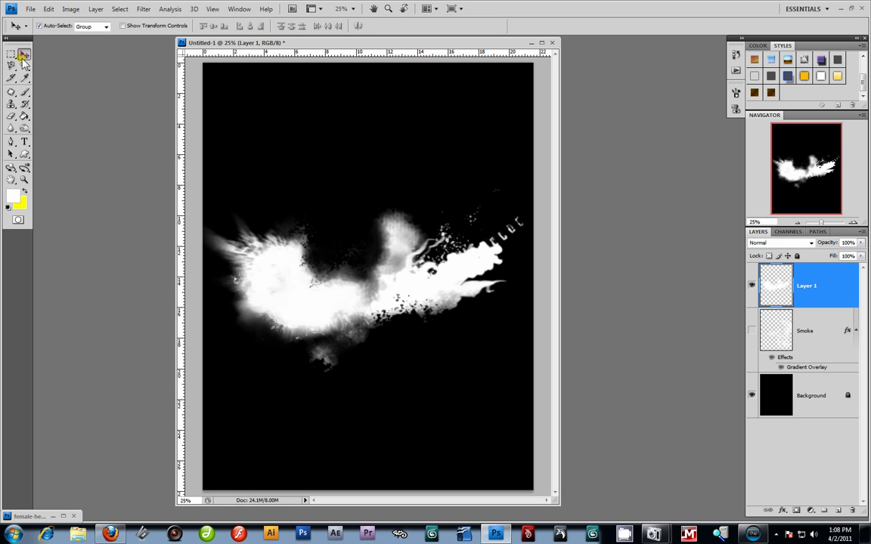
mouse_move(279, 277)
mouse_down()
mouse_move(301, 281)
mouse_move(282, 282)
mouse_up()
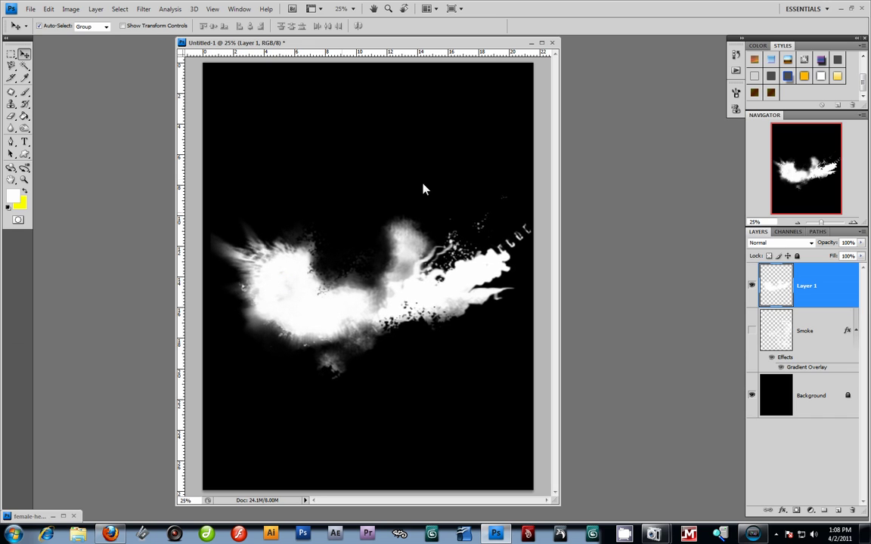
Step: Try a bright green Color Overlay on Layer 1 with Normal blending at 100% opacity
double_click(847, 285)
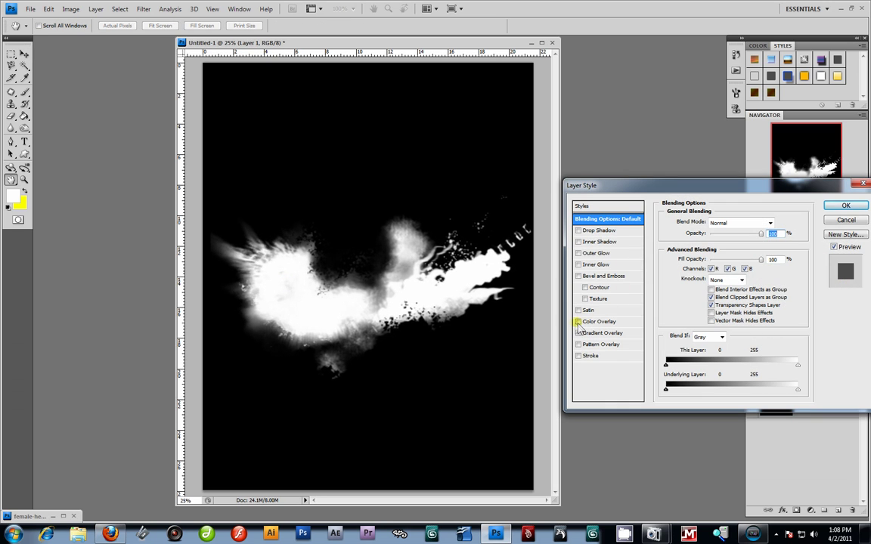
click(578, 323)
click(600, 322)
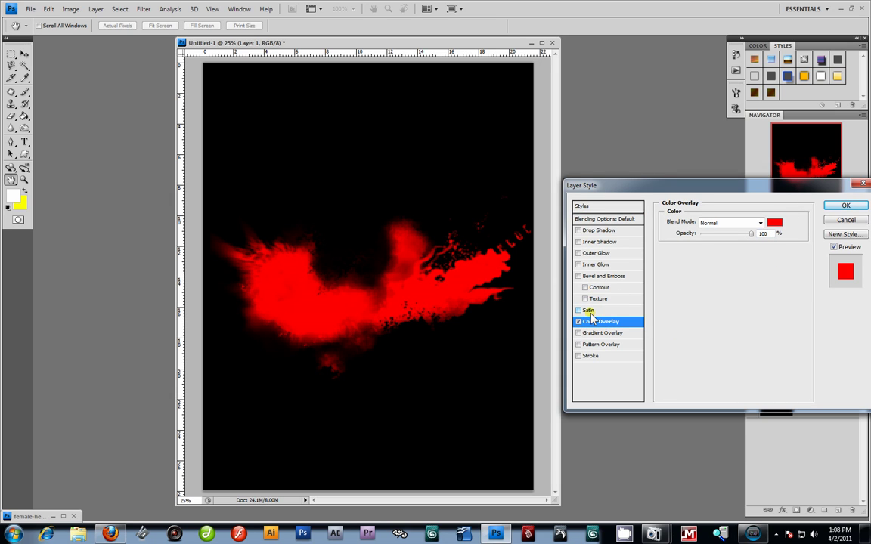
click(761, 225)
click(762, 227)
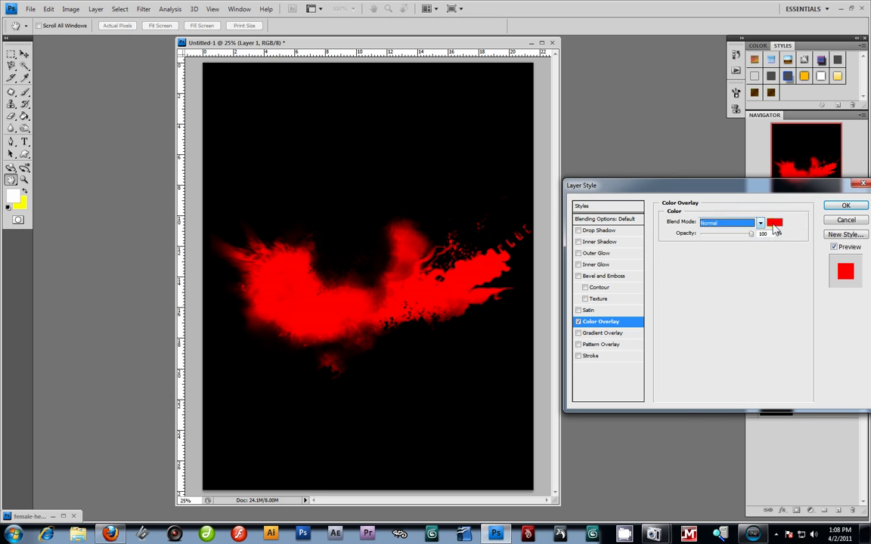
click(775, 222)
click(182, 381)
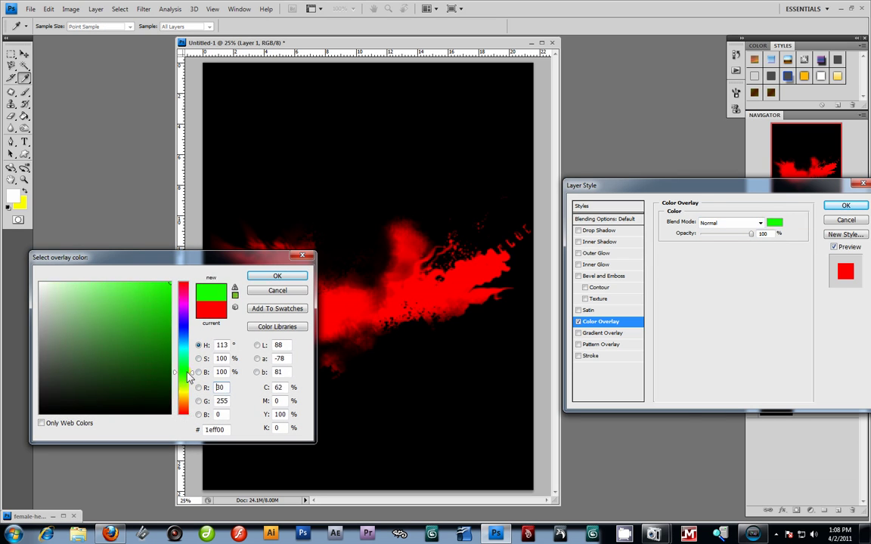
drag(182, 382, 162, 351)
click(276, 277)
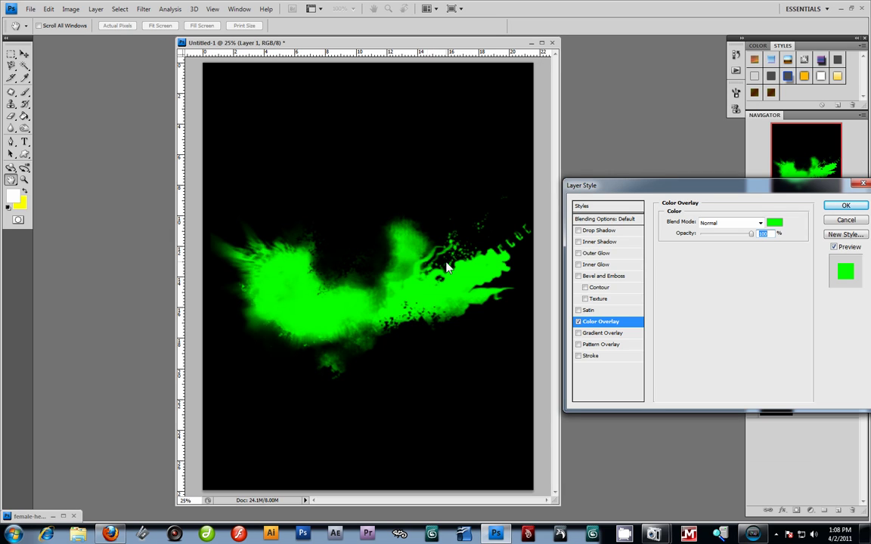
Step: Try an Outer Glow on Layer 1 in green 70ff1a with a size of 29 px
click(593, 253)
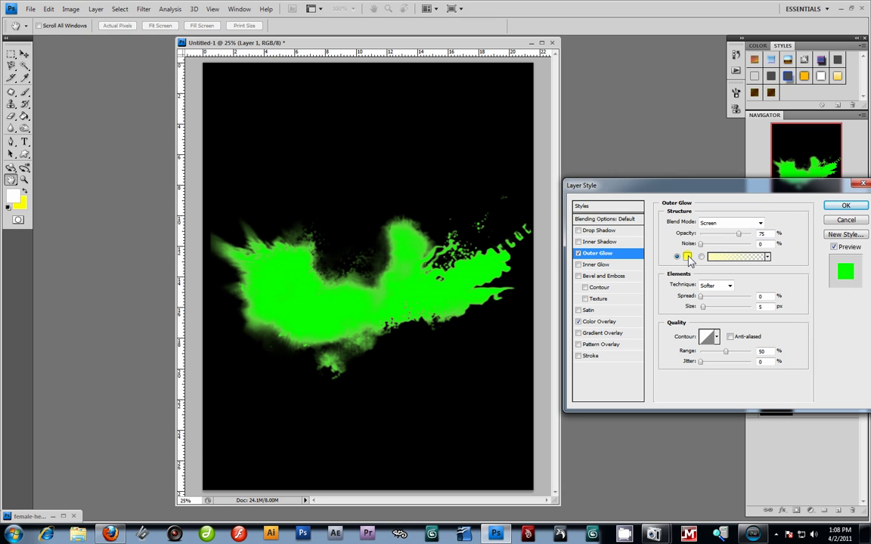
click(687, 257)
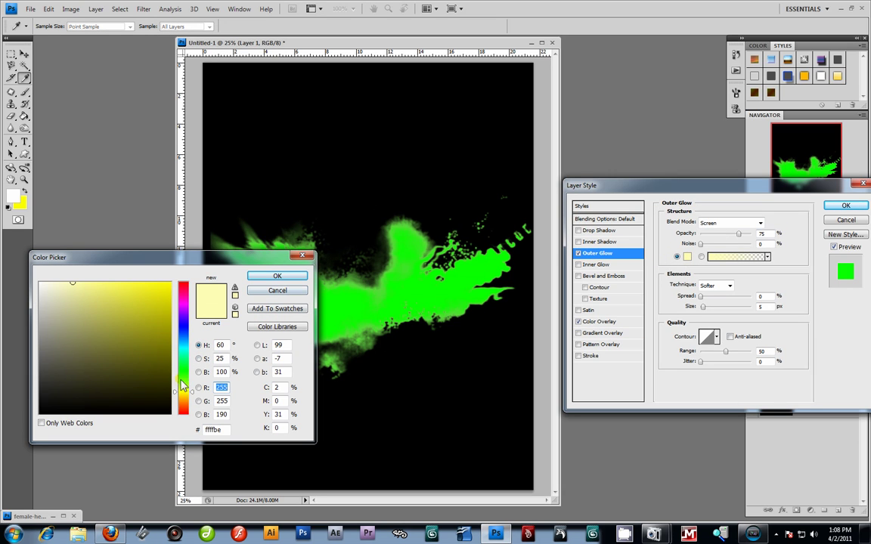
click(184, 383)
drag(186, 388, 184, 378)
click(158, 282)
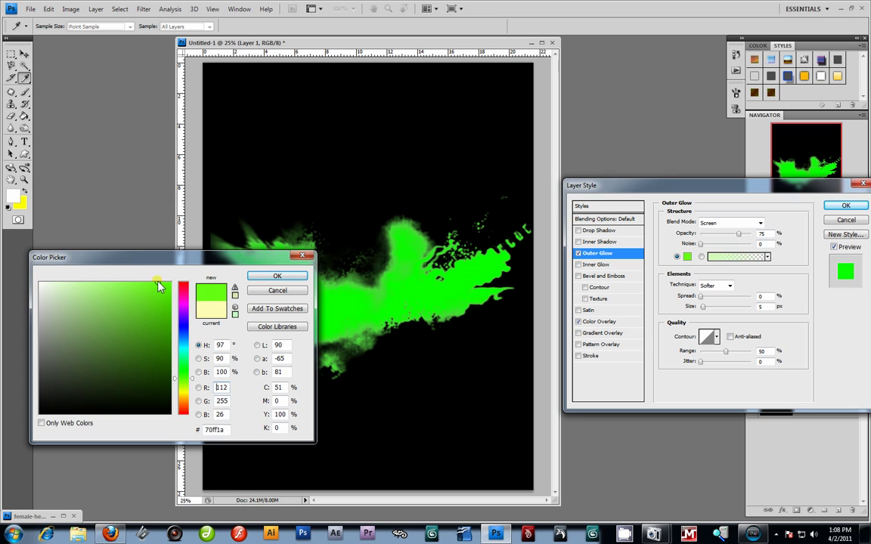
click(277, 276)
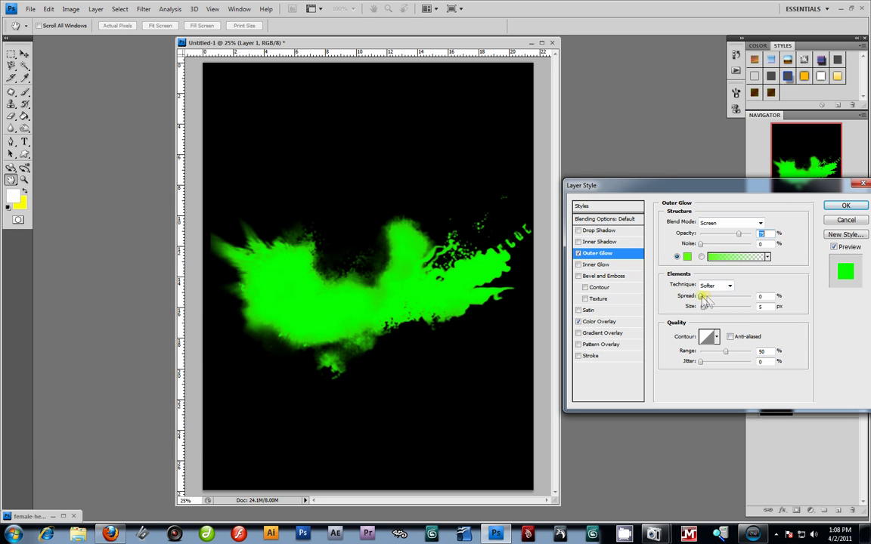
mouse_move(702, 307)
mouse_down()
mouse_move(708, 297)
mouse_move(700, 307)
mouse_move(714, 308)
mouse_move(701, 296)
mouse_move(718, 305)
mouse_move(708, 305)
mouse_up()
Step: Try the Outer Glow blend modes after Screen one by one, including Overlay and Pin Light, up to Hard Mix
click(740, 224)
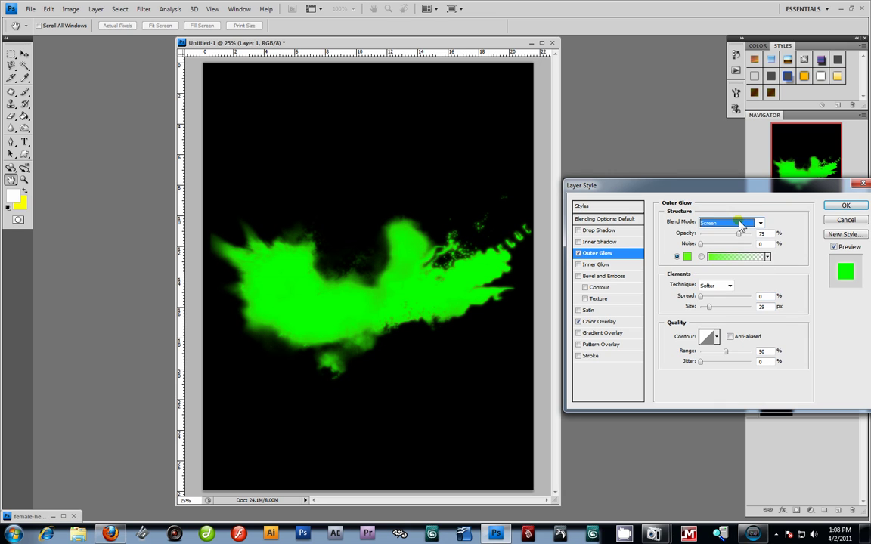
key(Down)
key(Down)
key(Down)
key(Down)
key(Down)
key(Down)
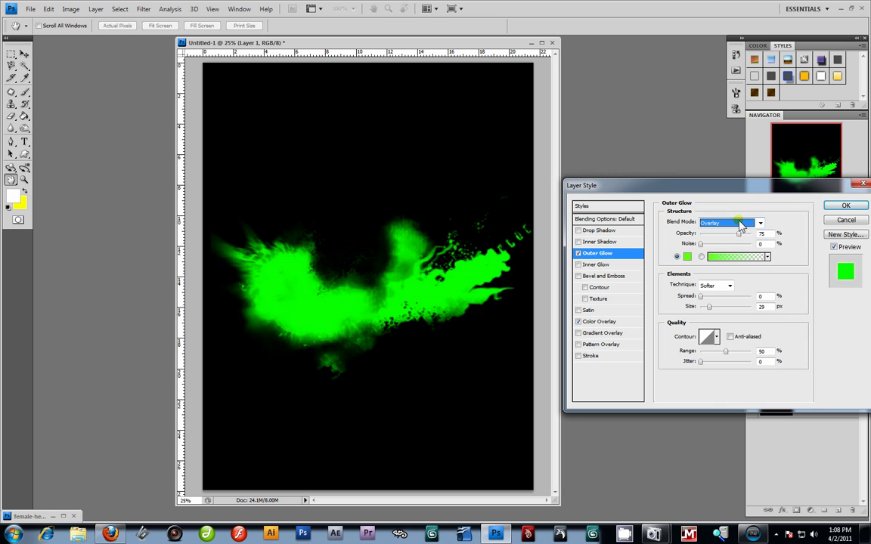
key(Down)
key(Down)
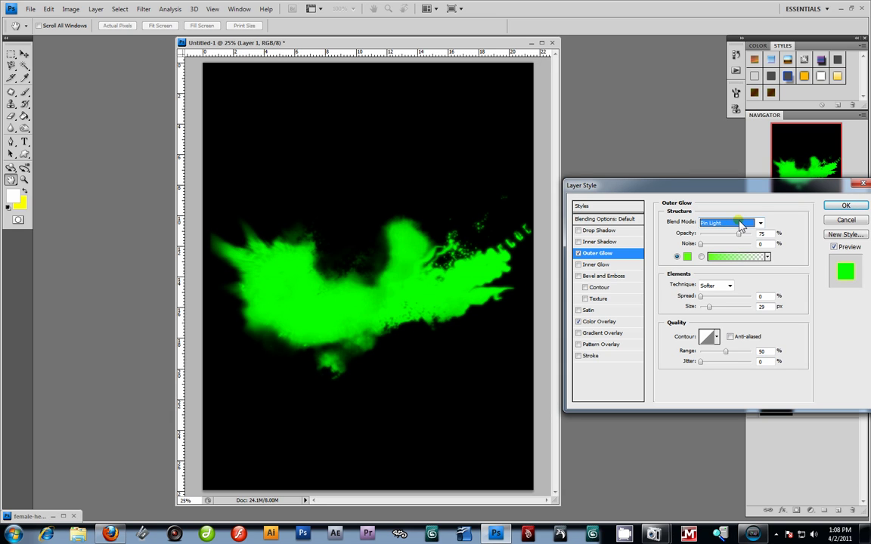
key(Down)
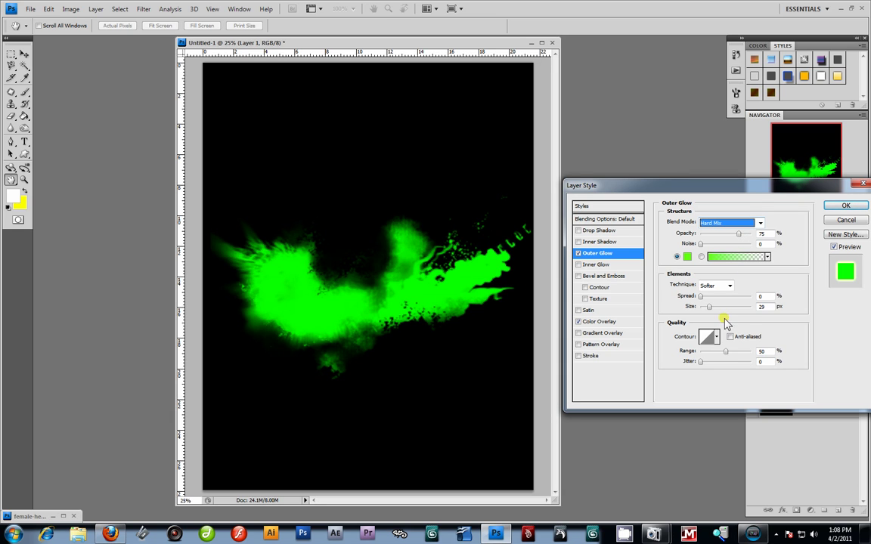
Step: Try Normal blending with different spread and size values on the Outer Glow, and discard all style changes to Layer 1
click(710, 308)
drag(718, 314, 708, 302)
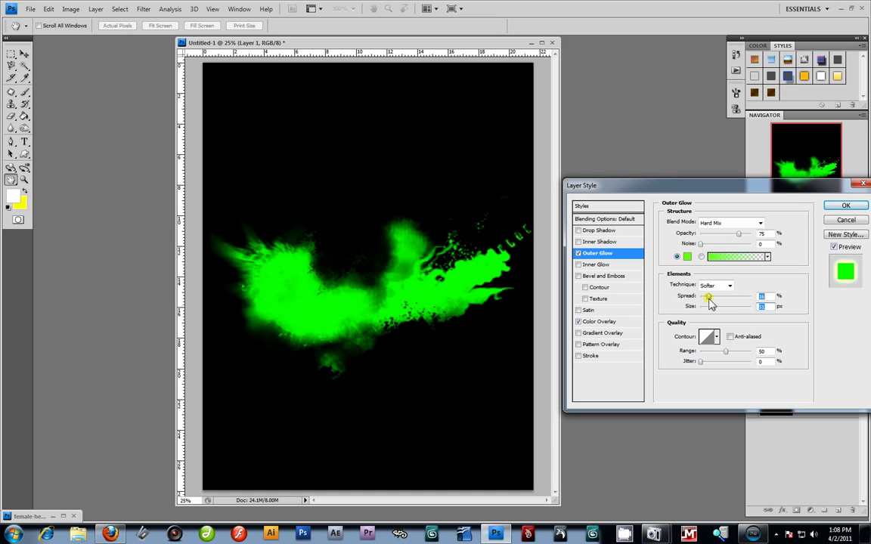
click(760, 223)
click(734, 234)
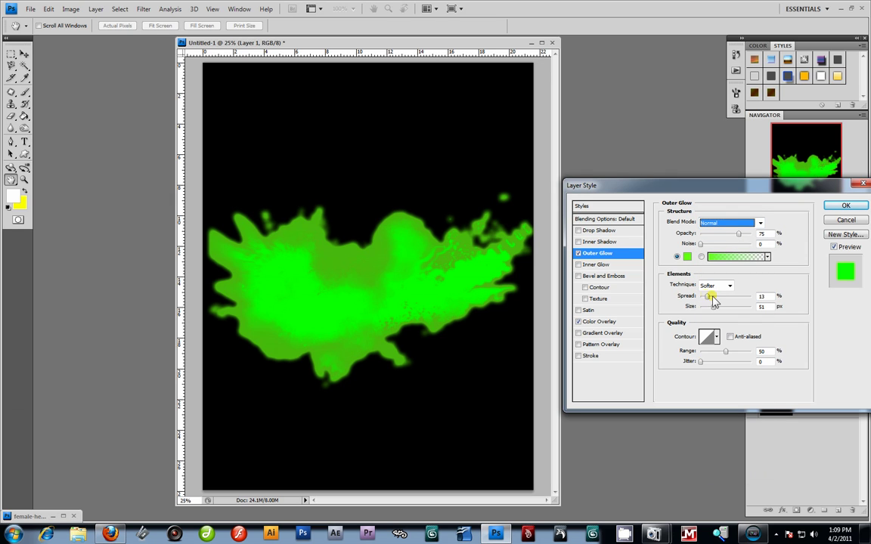
mouse_move(709, 300)
mouse_down()
mouse_move(700, 298)
mouse_move(716, 308)
mouse_move(708, 310)
mouse_up()
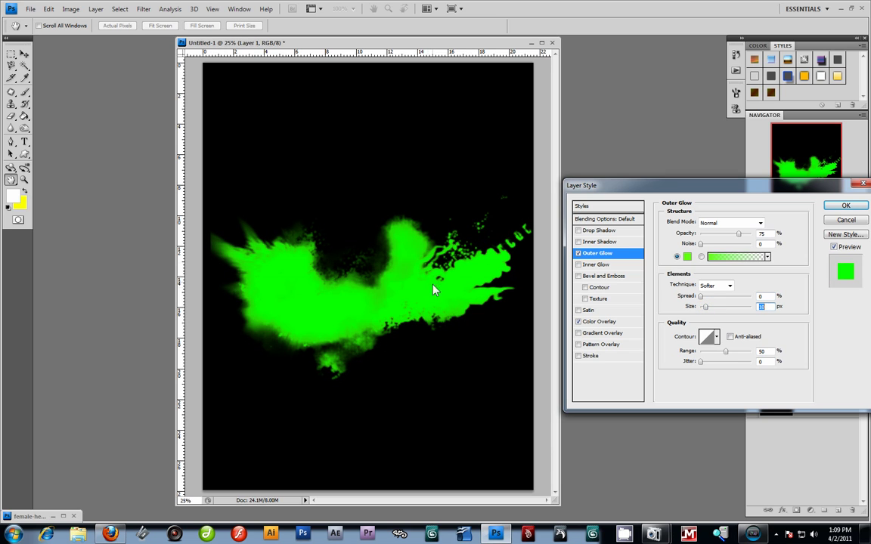
click(847, 221)
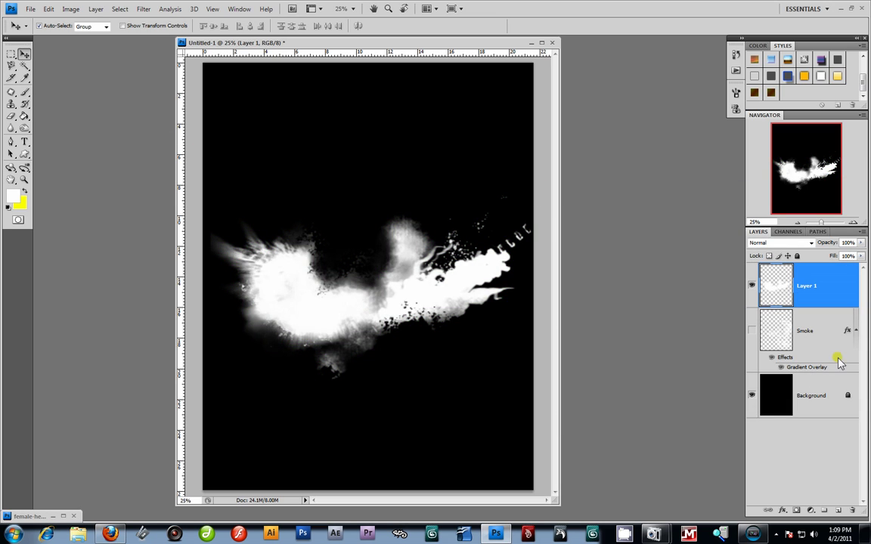
Step: Hide Layer 1 and create a new empty layer above it
click(752, 285)
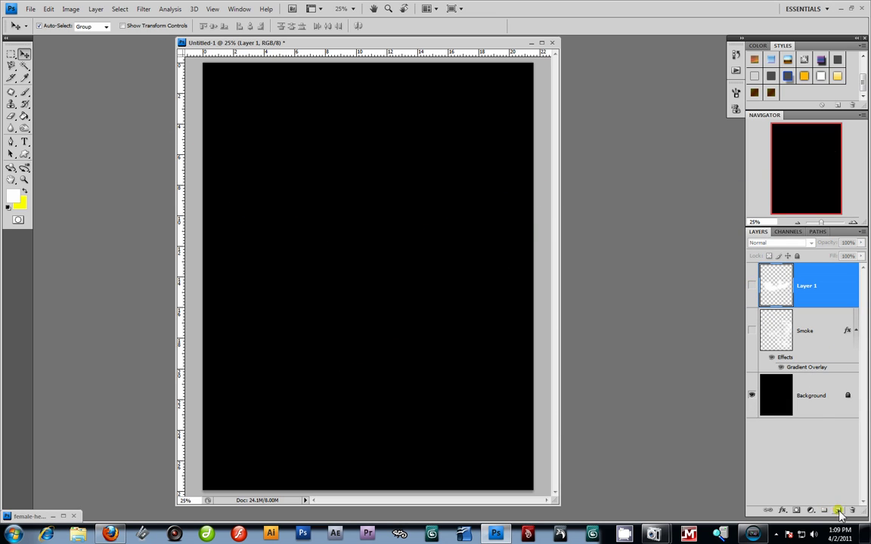
key(ctrl+shift+alt+n)
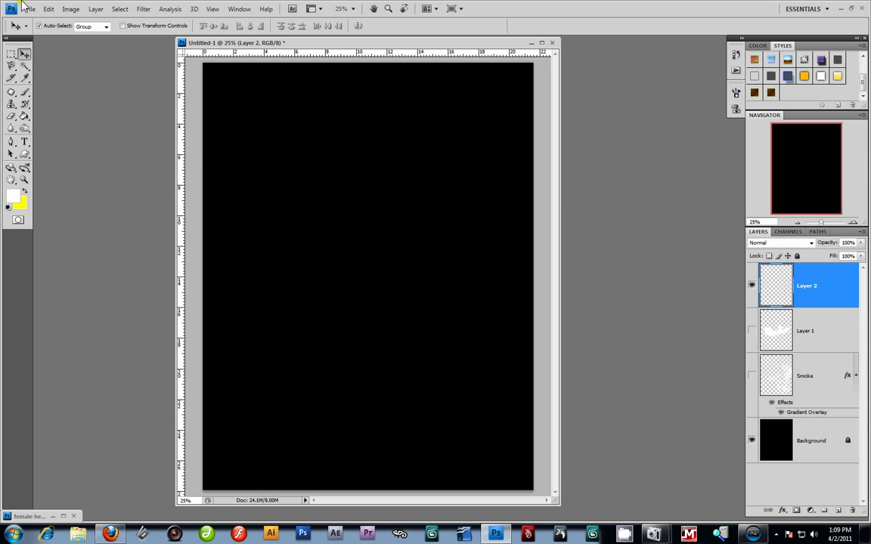
Step: Stamp a white crossed-line star left of the canvas centre on Layer 2 with the 706 px brush tip enlarged to 1500 px
click(24, 97)
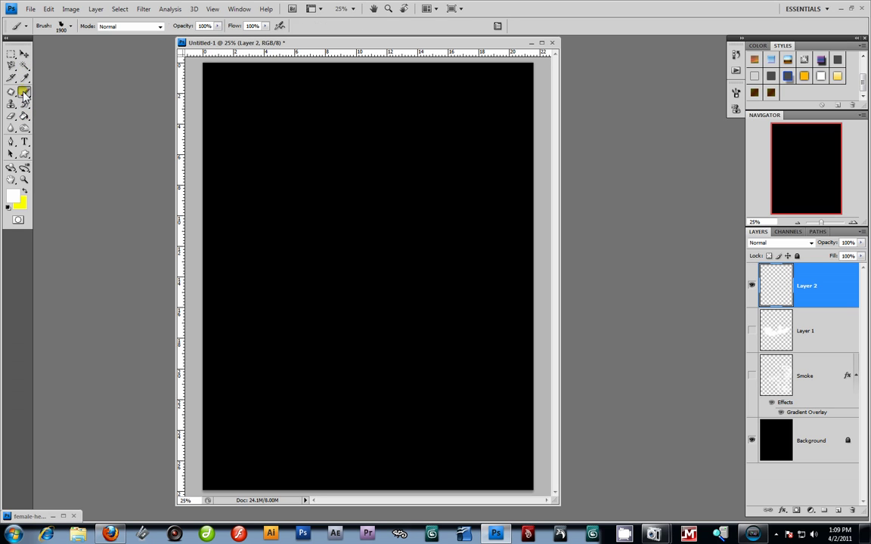
click(69, 26)
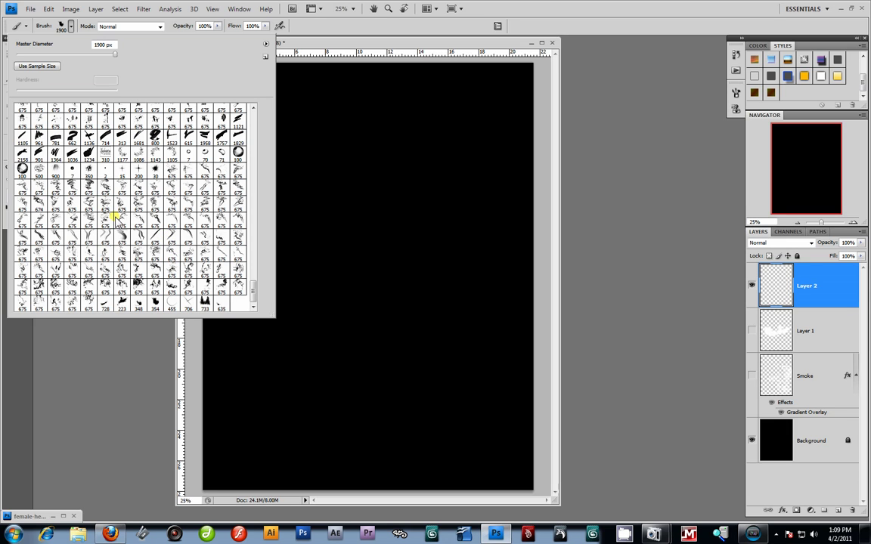
click(188, 302)
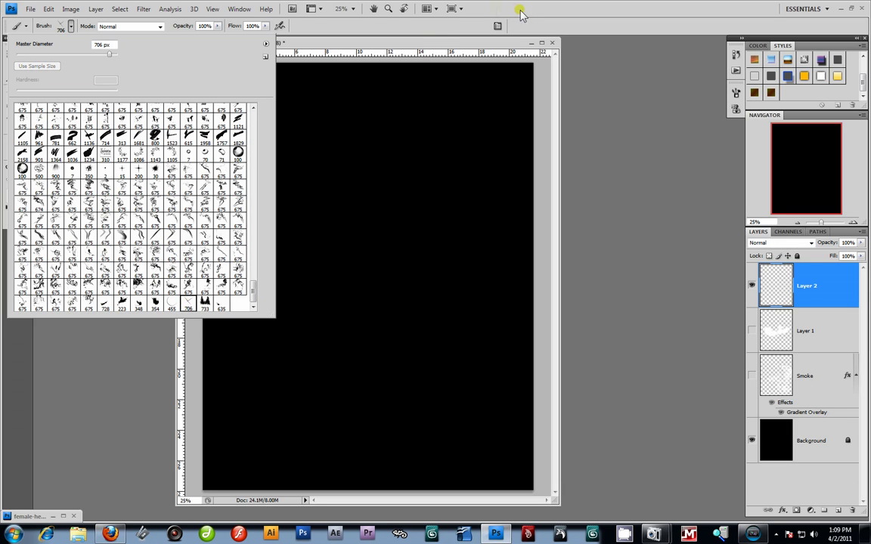
click(450, 54)
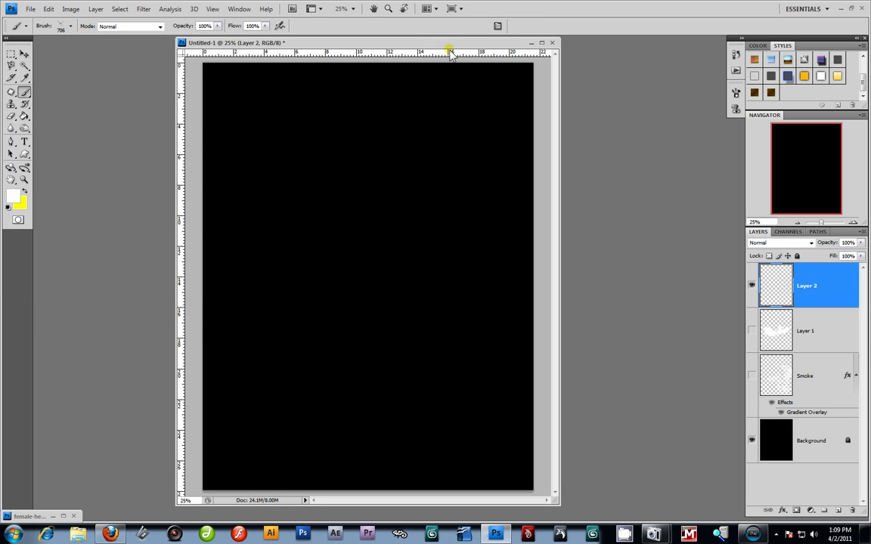
click(323, 289)
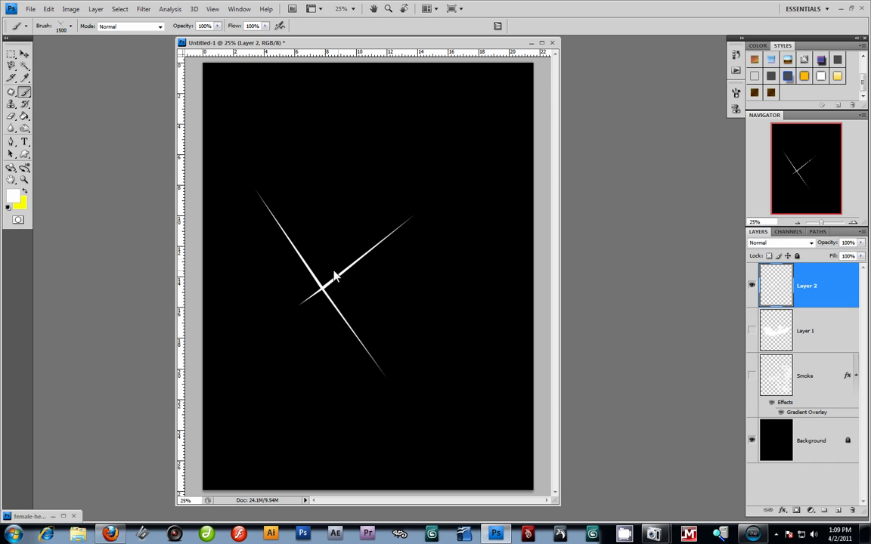
Step: Add a Color Overlay to the star on Layer 2 in bright blue 00c0ff
double_click(836, 287)
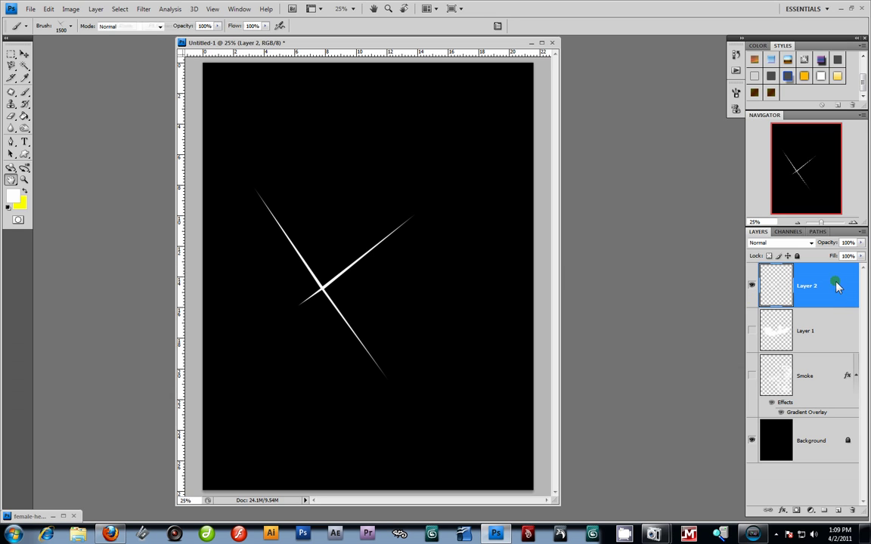
click(578, 322)
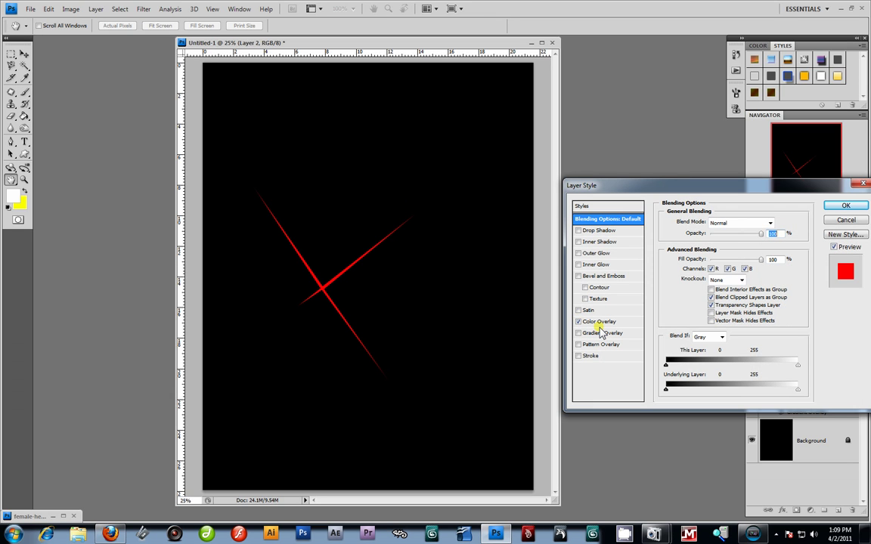
click(600, 322)
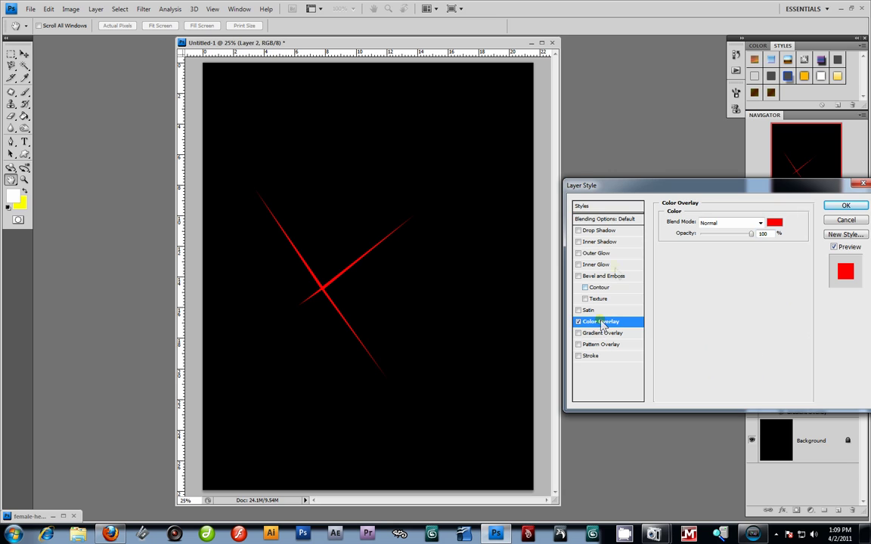
click(774, 222)
mouse_move(166, 341)
mouse_down()
mouse_move(168, 326)
mouse_move(183, 343)
mouse_up()
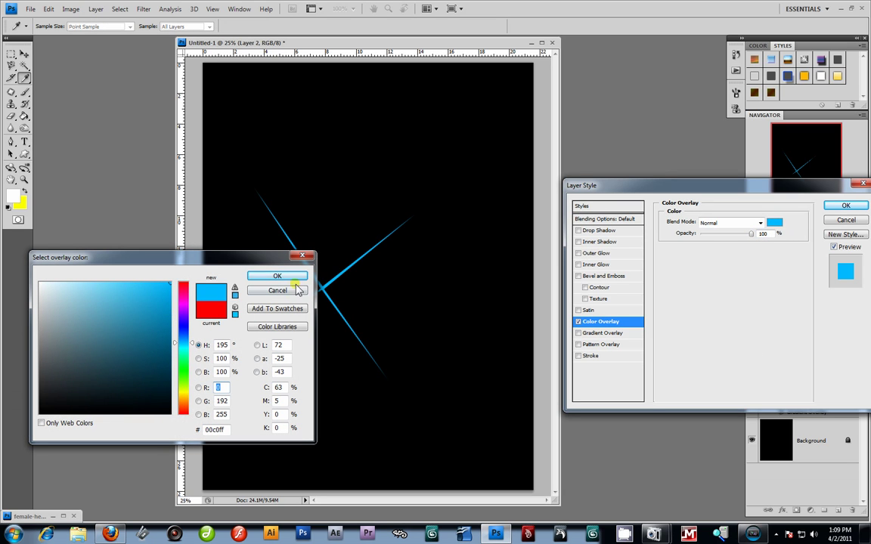
click(280, 276)
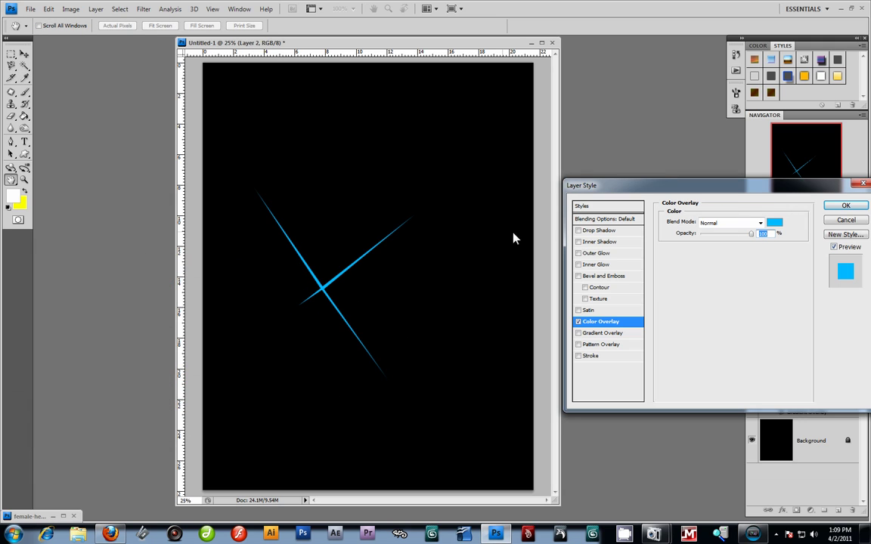
Step: Enable an Outer Glow on Layer 2 and set its glow colour to cyan 00e9fe
click(579, 253)
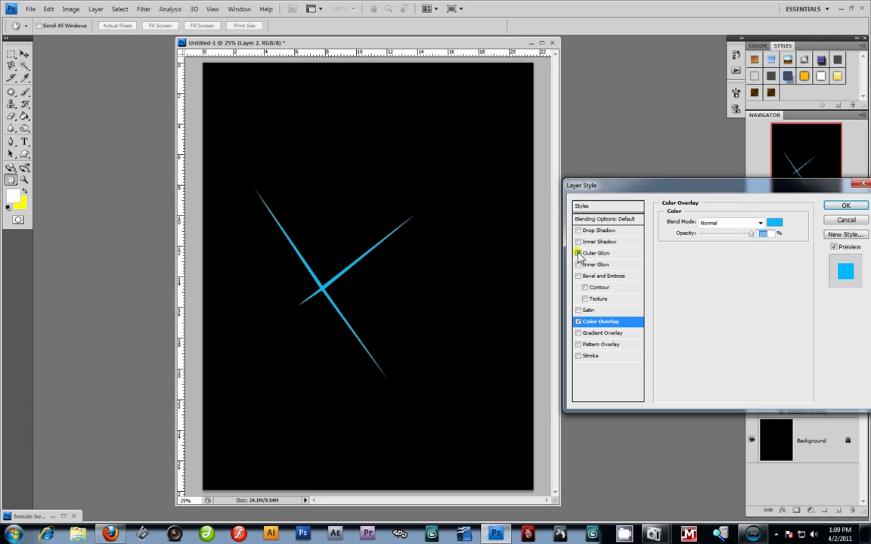
click(593, 254)
click(686, 257)
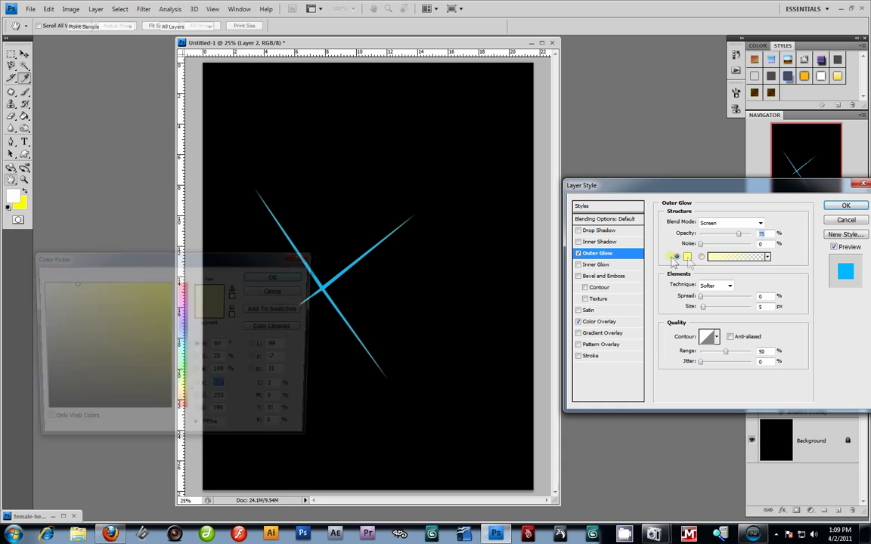
click(183, 346)
click(175, 286)
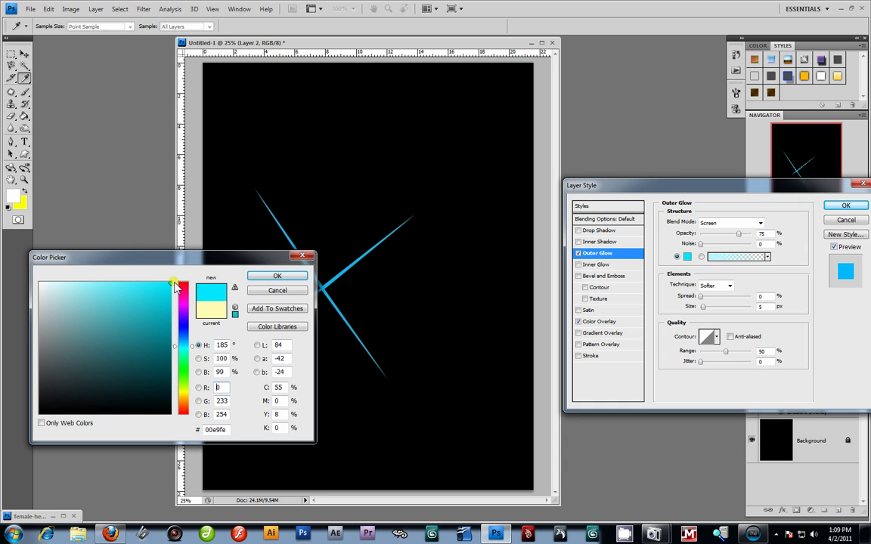
click(277, 276)
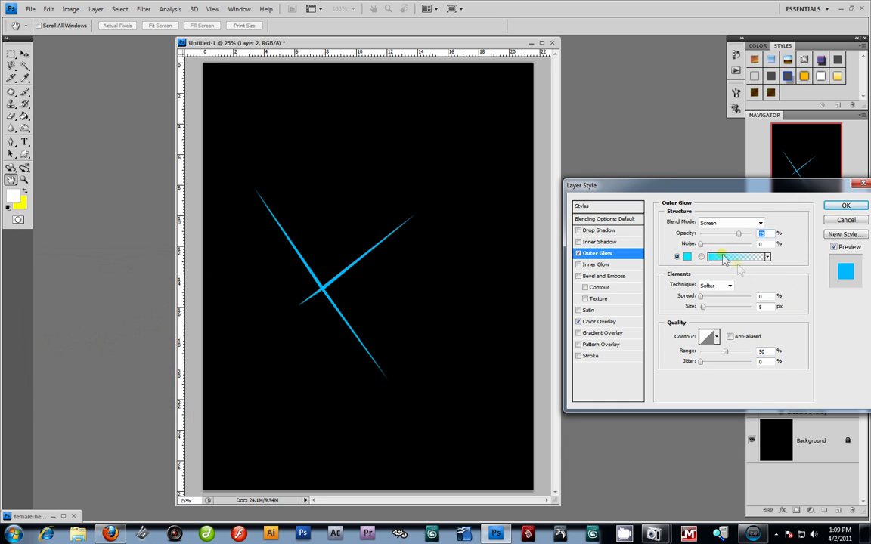
Step: Set the Outer Glow to Normal blending with a size of about 70 px and apply the style to Layer 2
click(759, 223)
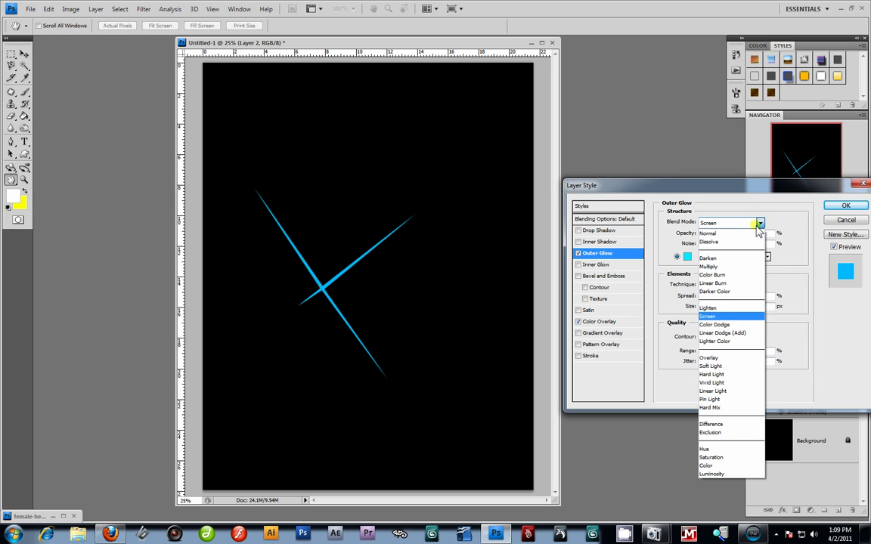
click(740, 235)
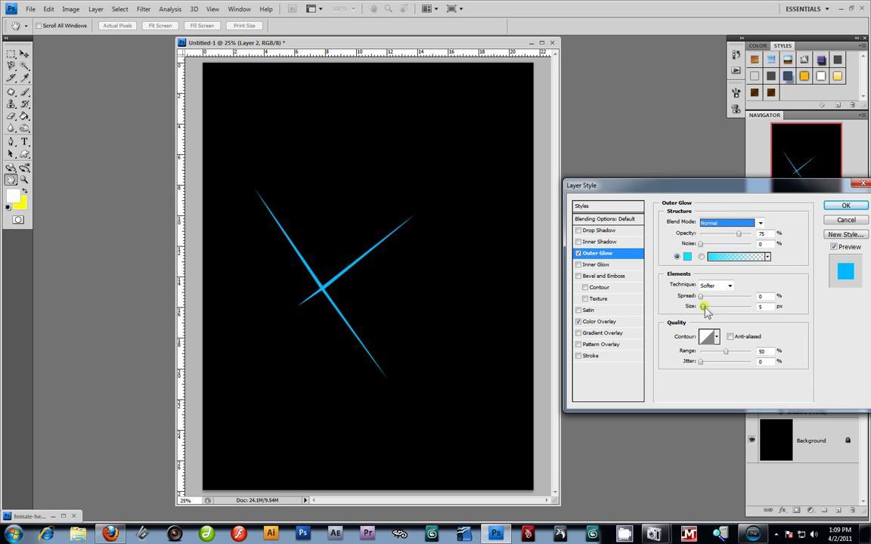
mouse_move(703, 308)
mouse_down()
mouse_move(713, 309)
mouse_move(711, 298)
mouse_move(701, 302)
mouse_move(719, 310)
mouse_up()
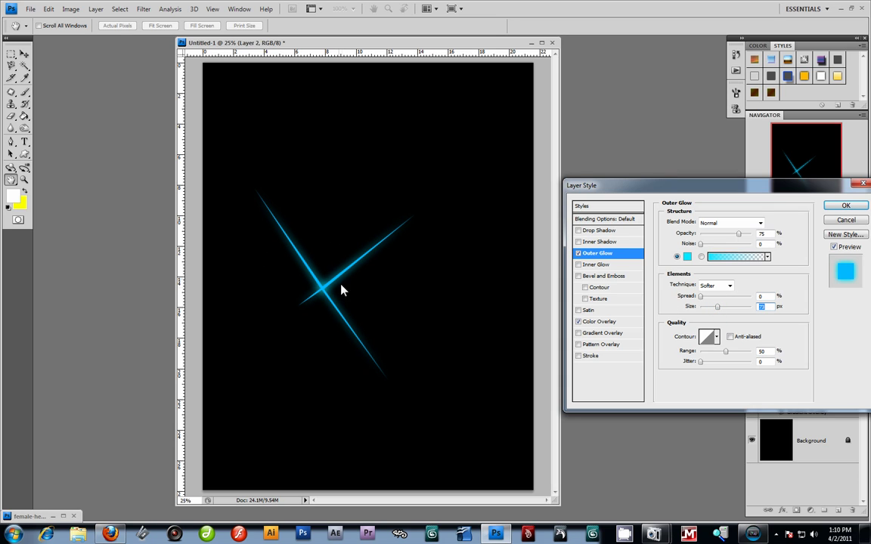
click(846, 205)
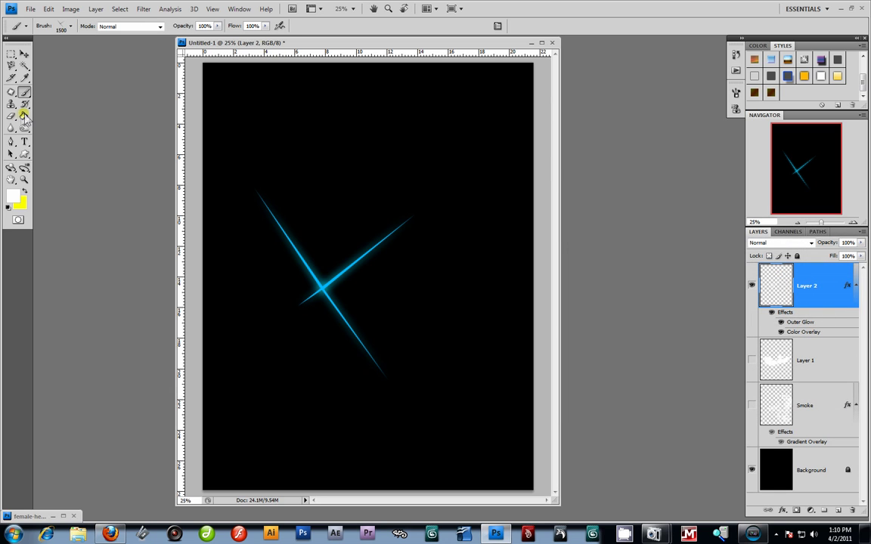
Step: Stamp a curved smoke streak in the canvas's upper-right corner with a 675 px smoke brush tip enlarged to 2500 px, undoing a first trial stamp
click(67, 26)
click(190, 236)
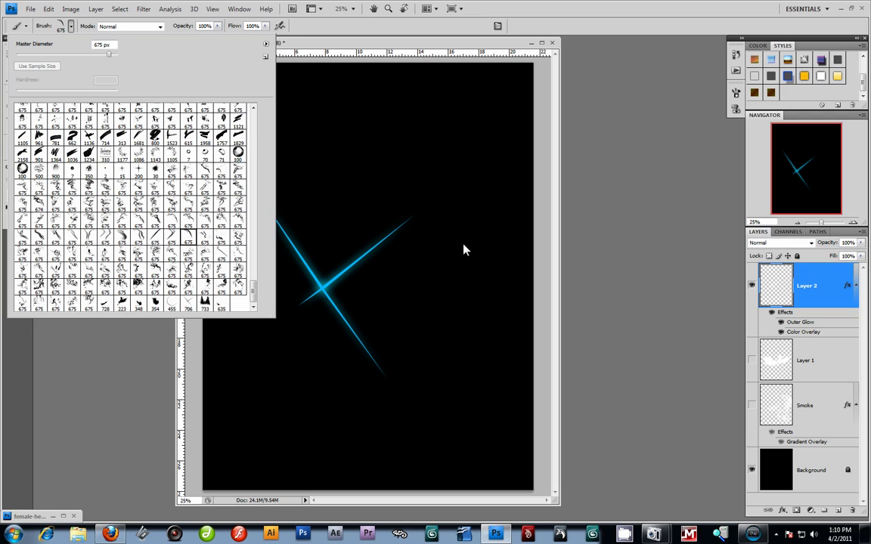
click(465, 251)
key(ctrl+z)
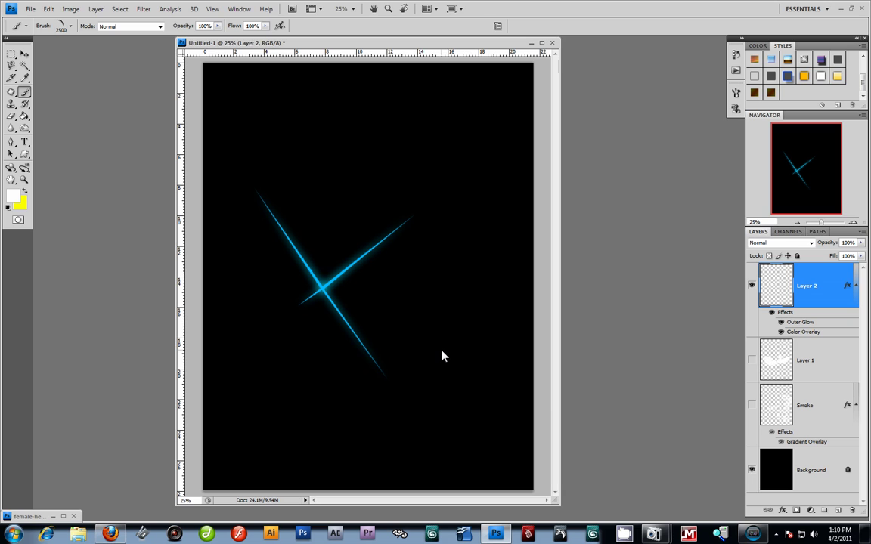
click(482, 217)
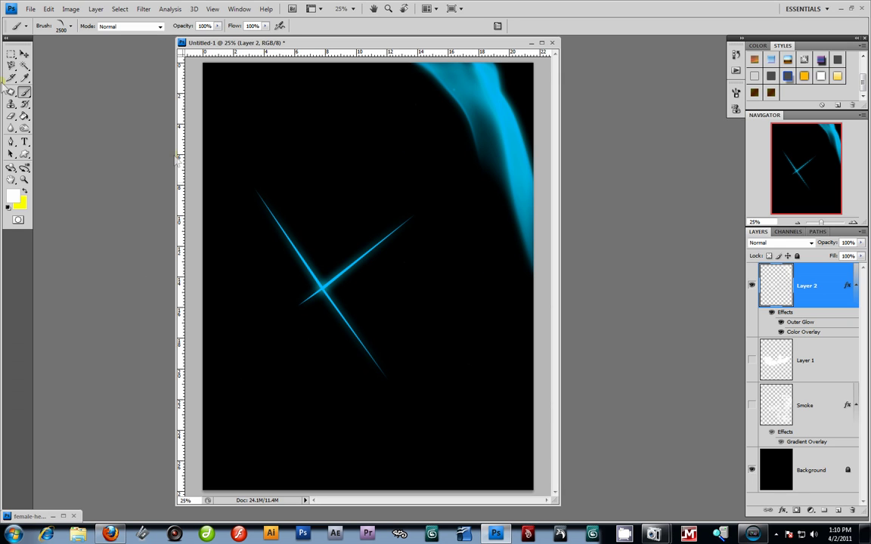
Step: Stamp a thin ring around the star's crossing point on Layer 2 with the 455 px circular brush tip
click(71, 26)
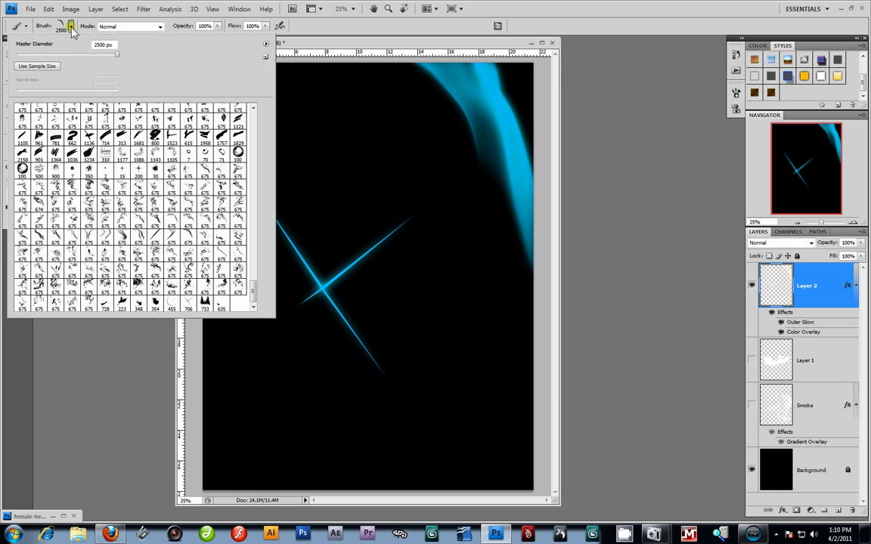
click(170, 303)
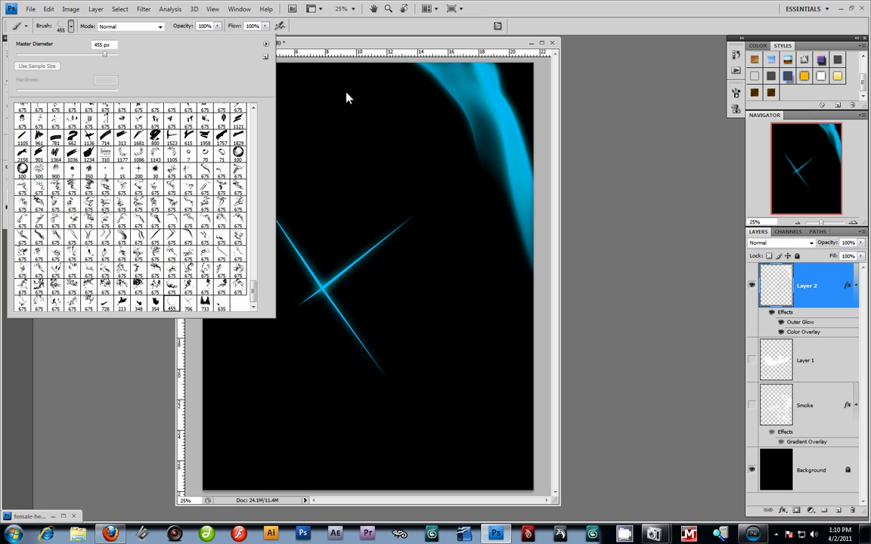
click(568, 6)
click(330, 288)
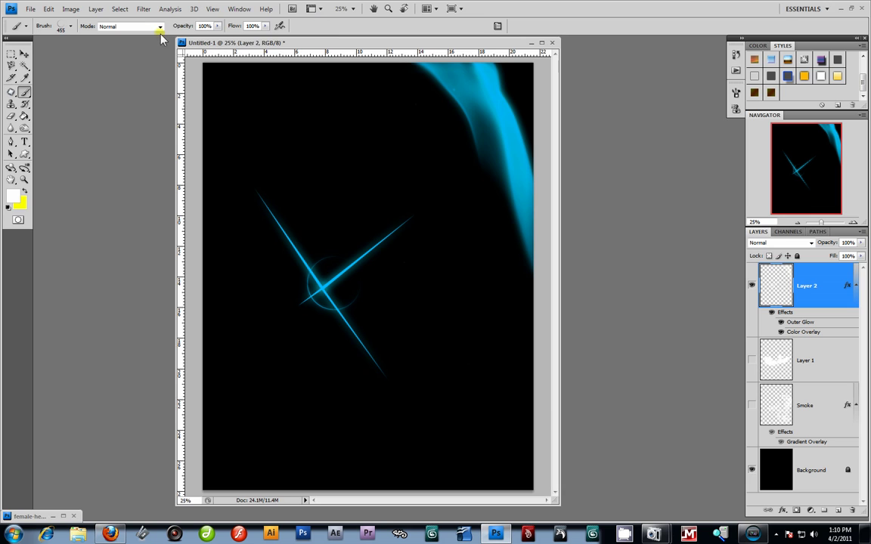
Step: Stamp a fan of light rays just below the star with the 900 px brush tip enlarged to 1600 px
click(67, 27)
click(56, 172)
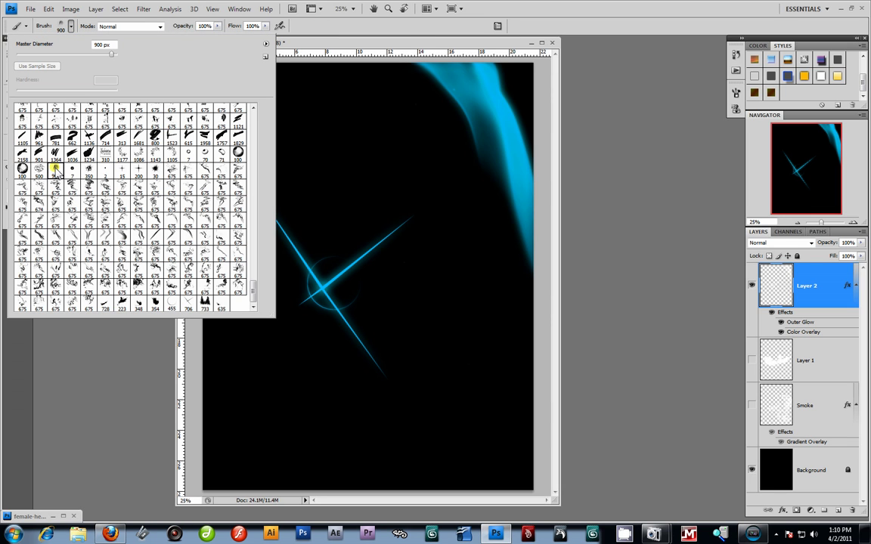
click(466, 23)
key(bracketright)
key(bracketright)
key(bracketright)
key(bracketright)
key(bracketright)
click(318, 386)
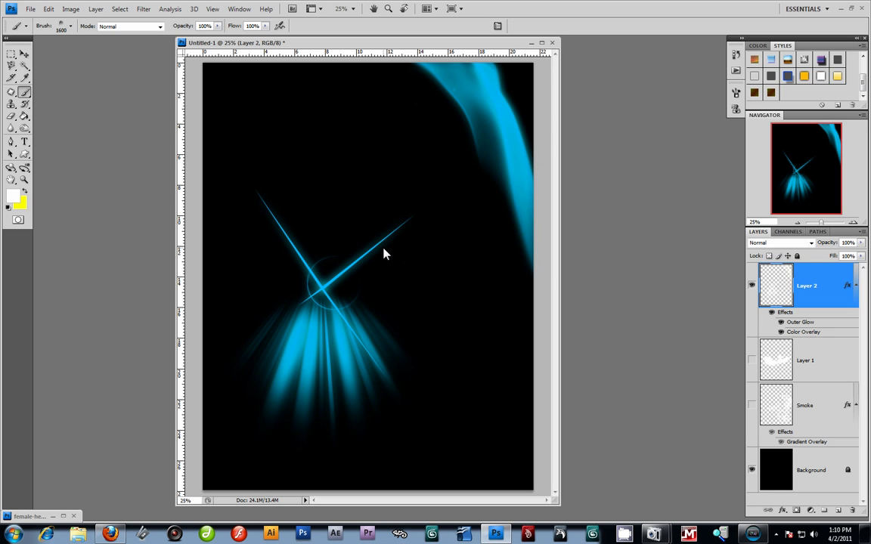
Step: Save Layer 2's effects as a new layer style named Baby Blue Glow and close the layer style settings
double_click(842, 286)
drag(701, 189, 478, 198)
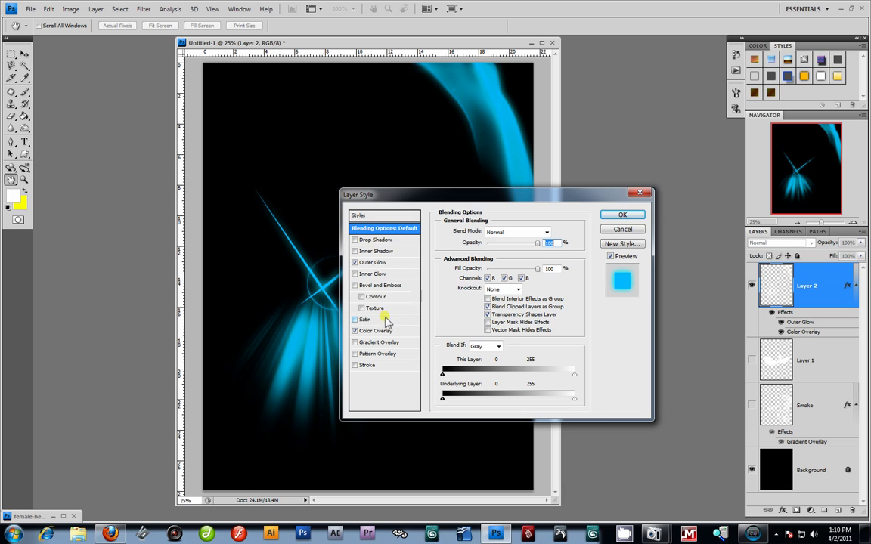
click(621, 244)
key(BackSpace)
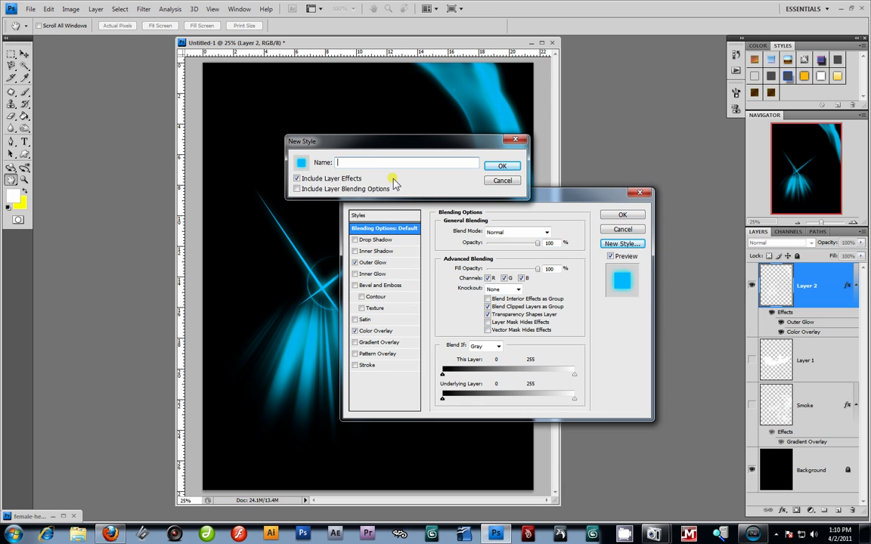
text(Baby Blue Glow)
click(500, 167)
click(622, 214)
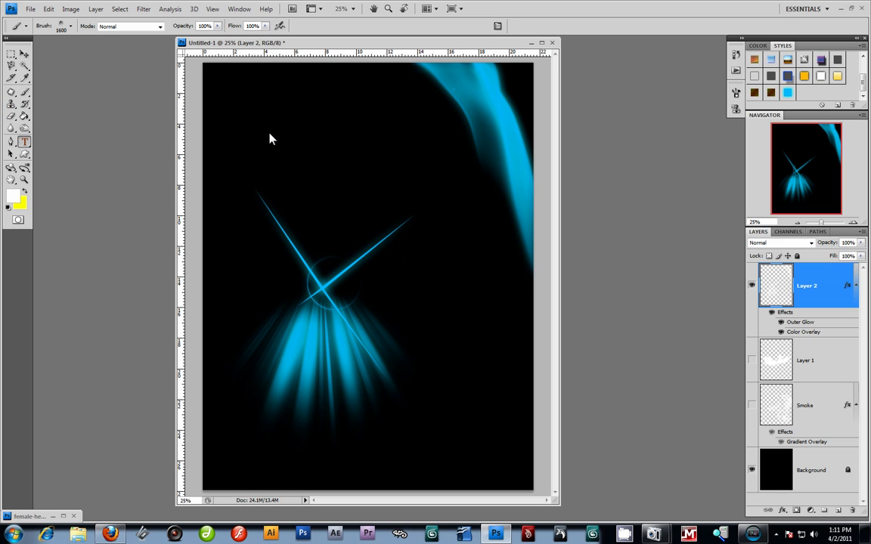
Step: Create a new layer and add the text GLOW above the star in white 72 pt VIPER NORA
click(837, 510)
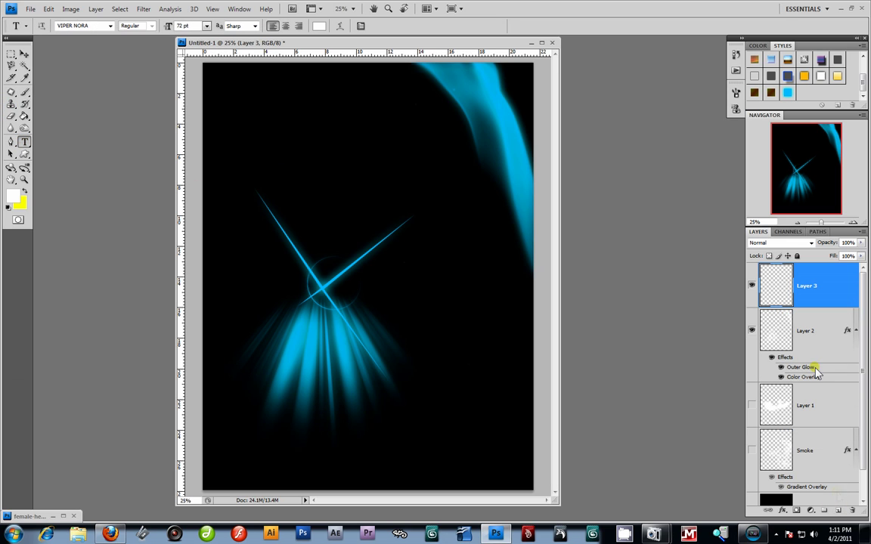
click(285, 137)
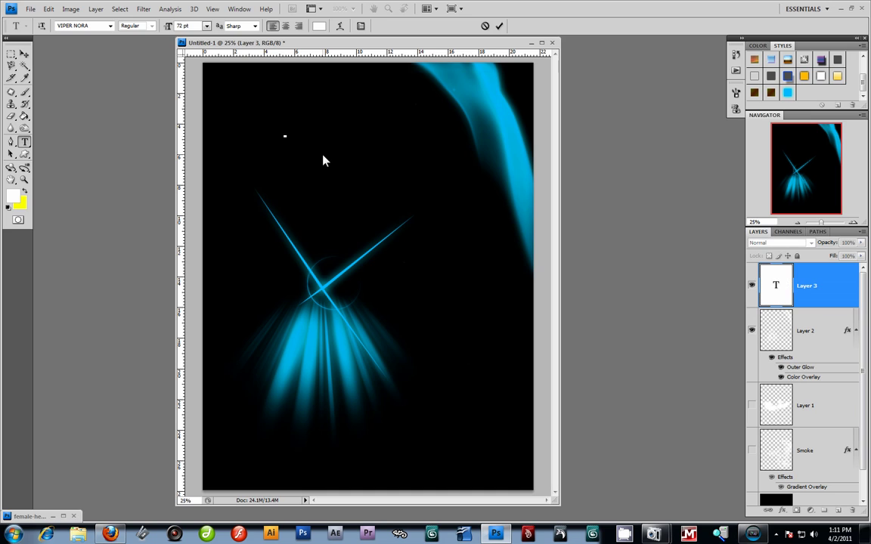
text(GLOW)
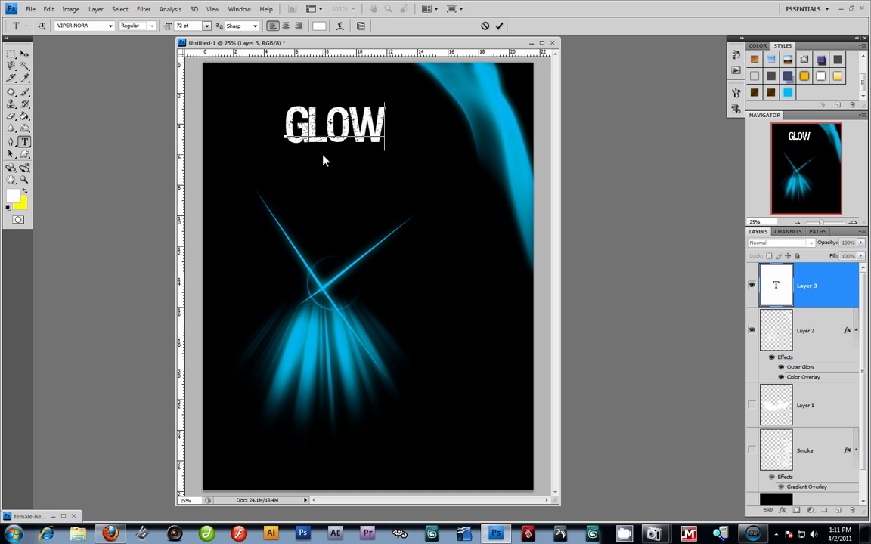
Step: Widen the kerning between the letters G and L of the GLOW text by four increments
click(307, 139)
key(alt+Right)
key(alt+Right)
key(alt+Right)
key(alt+Right)
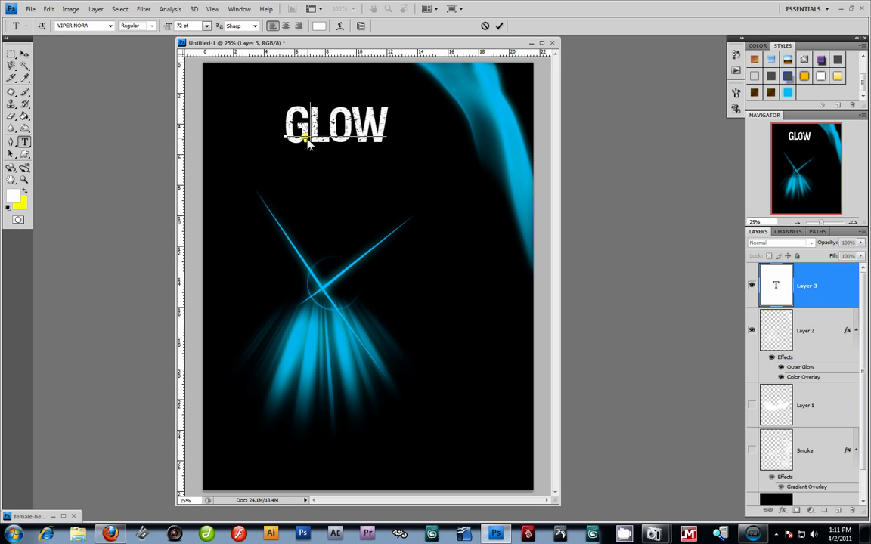
Step: Move the GLOW text slightly left and down, and undo a trial application of the Baby Blue Glow style
click(24, 54)
drag(316, 143, 304, 145)
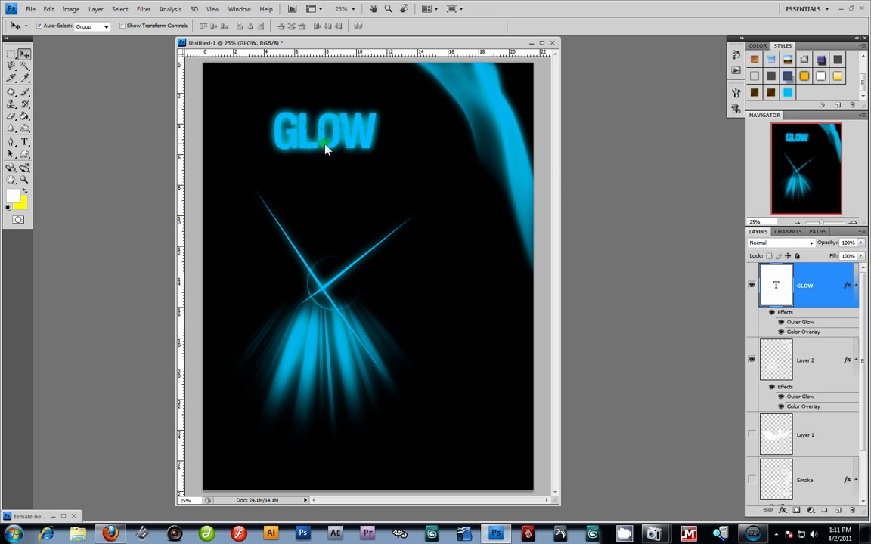
key(ctrl+z)
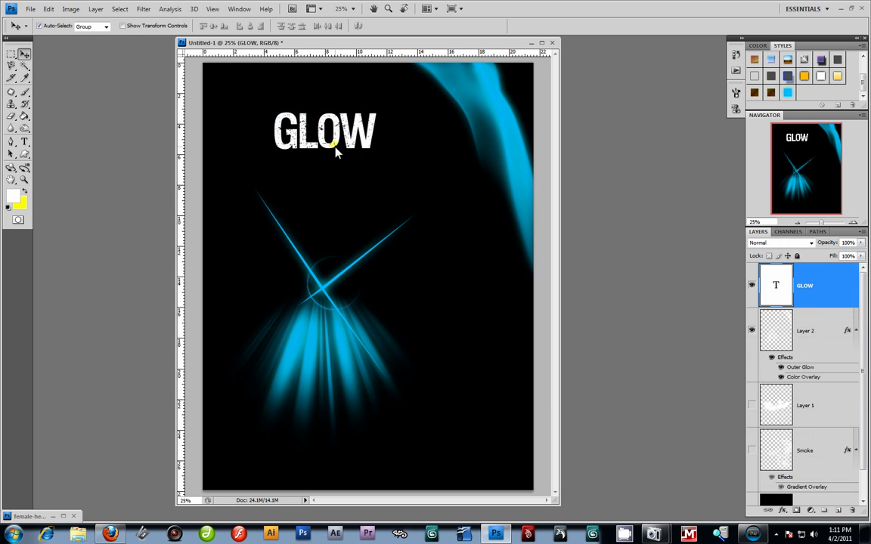
Step: Duplicate the GLOW text layer and make the original GLOW layer active
scroll(841, 288, down, 2)
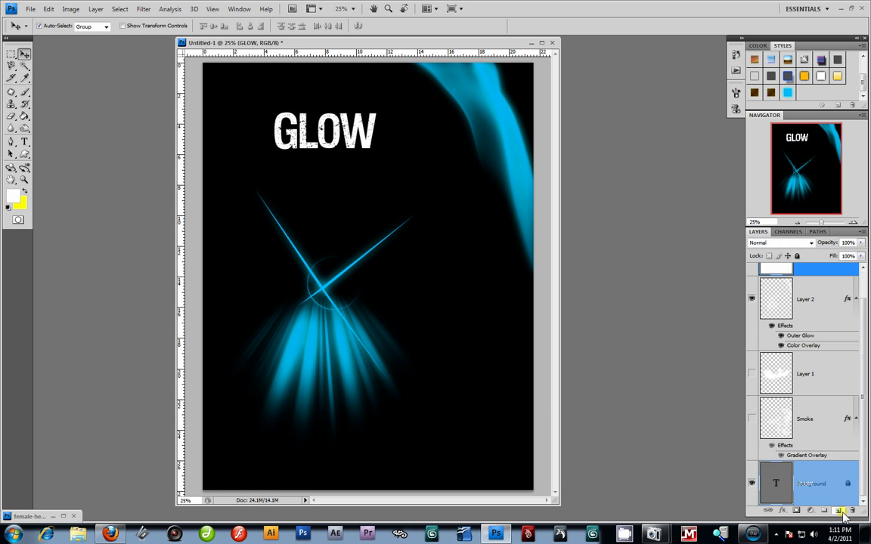
scroll(838, 288, up, 2)
click(828, 332)
Step: Hide the GLOW copy, apply the Baby Blue Glow style to the original GLOW text, and show the copy again
click(752, 285)
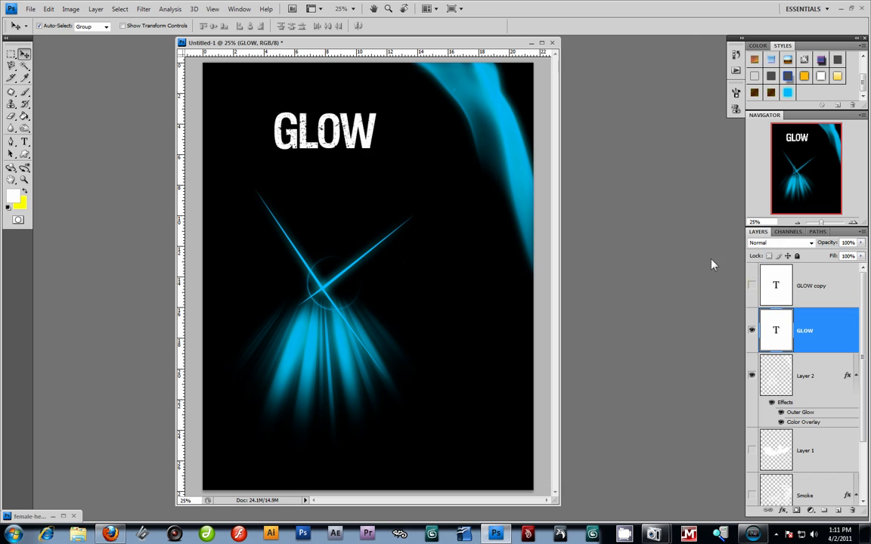
drag(787, 97, 360, 151)
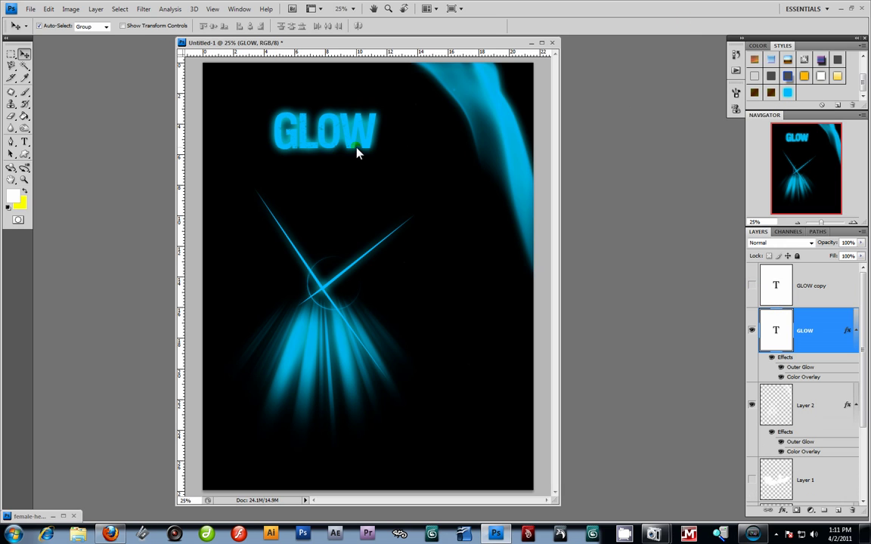
click(751, 286)
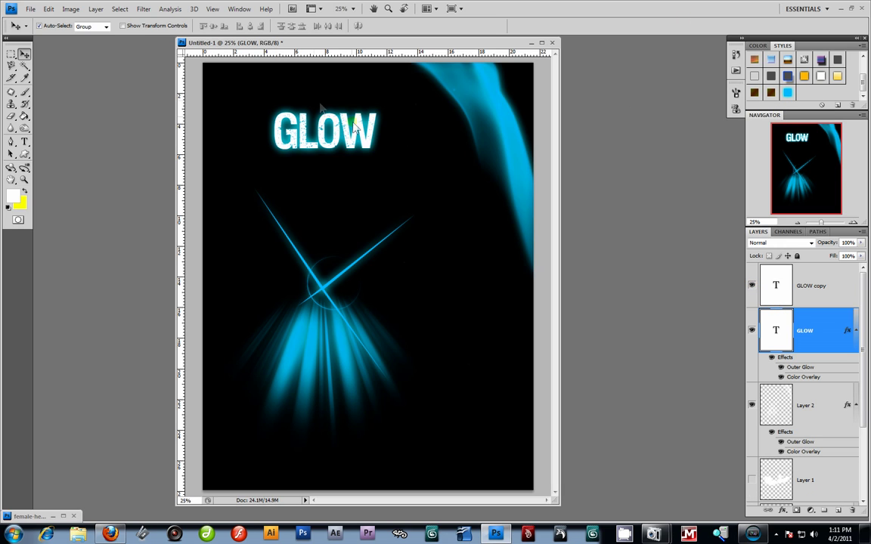